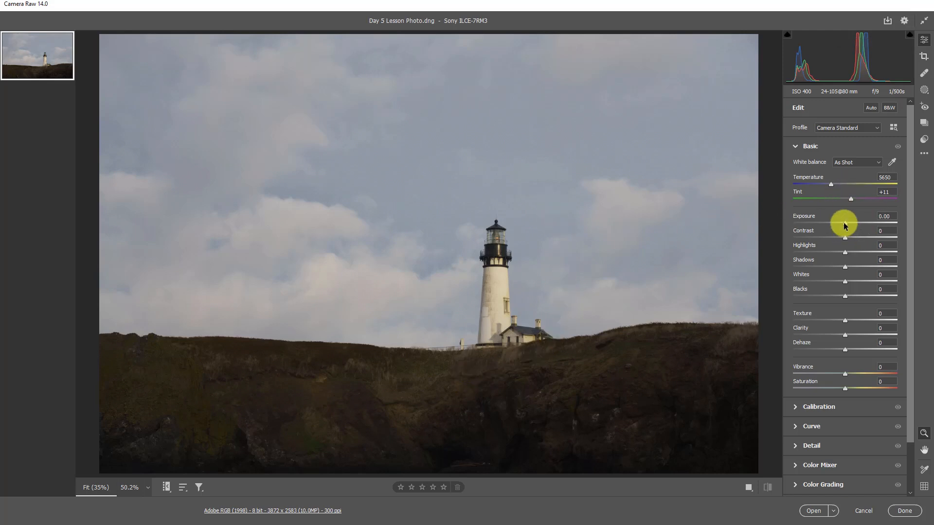
# Step: Try a darker exposure of -0.55 and a much brighter one, returning the slider to +0.10
pyautogui.moveTo(843, 224); pyautogui.dragTo(838, 224)
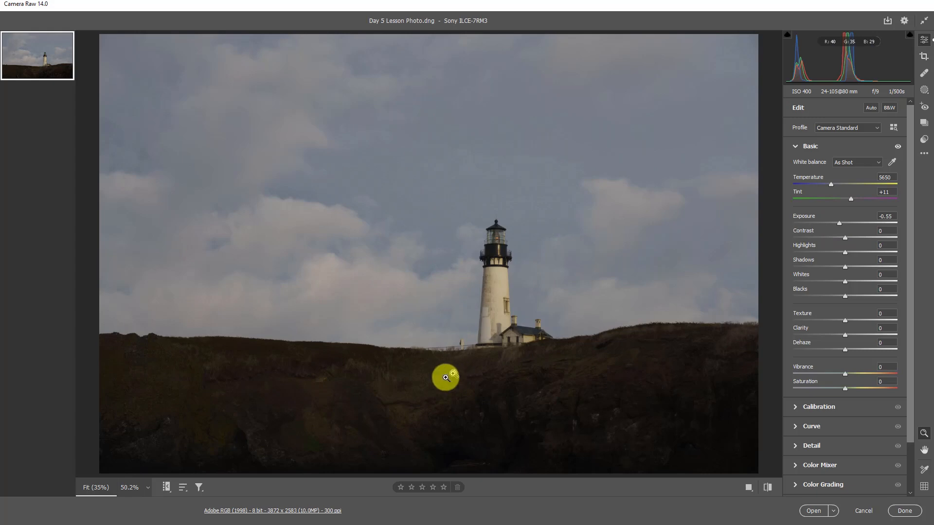
pyautogui.moveTo(838, 224); pyautogui.dragTo(864, 224)
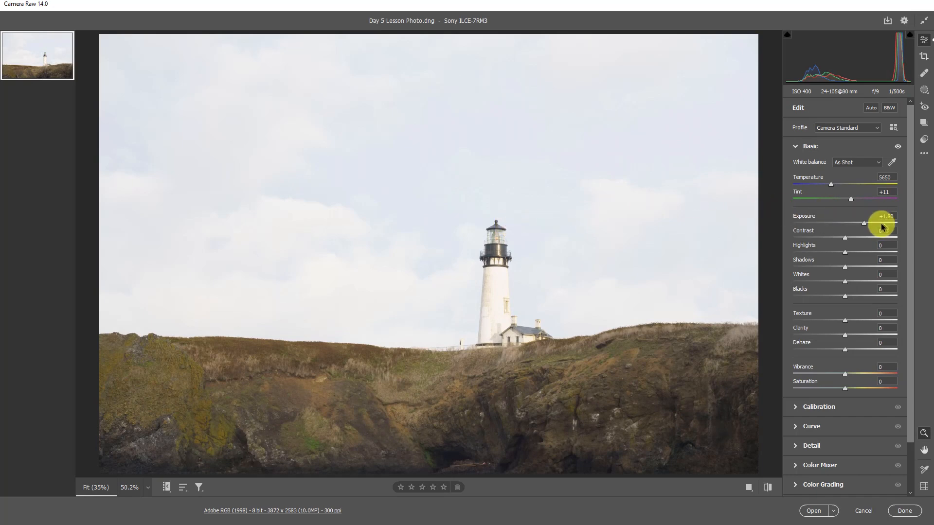
pyautogui.moveTo(864, 224); pyautogui.dragTo(845, 223)
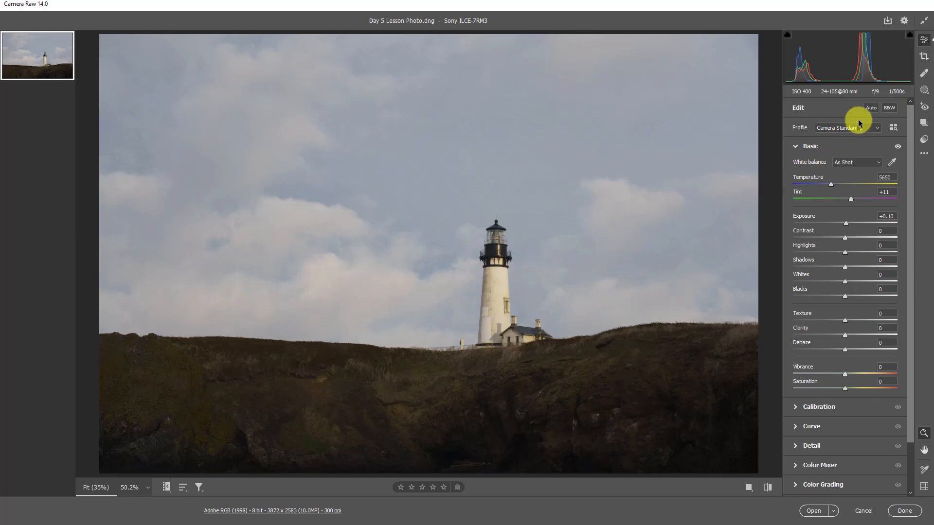
# Step: Apply automatic adjustments to the photo, and set Highlights to -100, Shadows to +67 and Exposure to +0.05
pyautogui.click(870, 108)
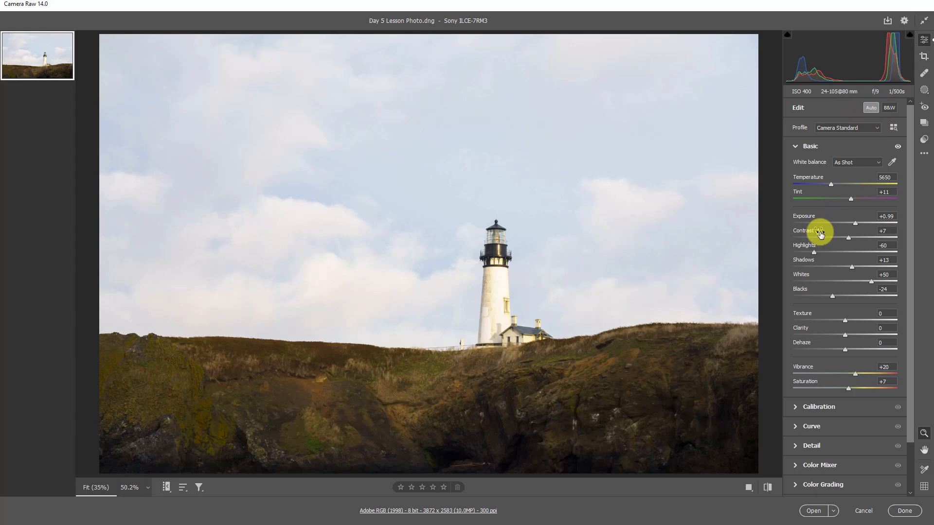
pyautogui.moveTo(814, 251); pyautogui.dragTo(764, 255)
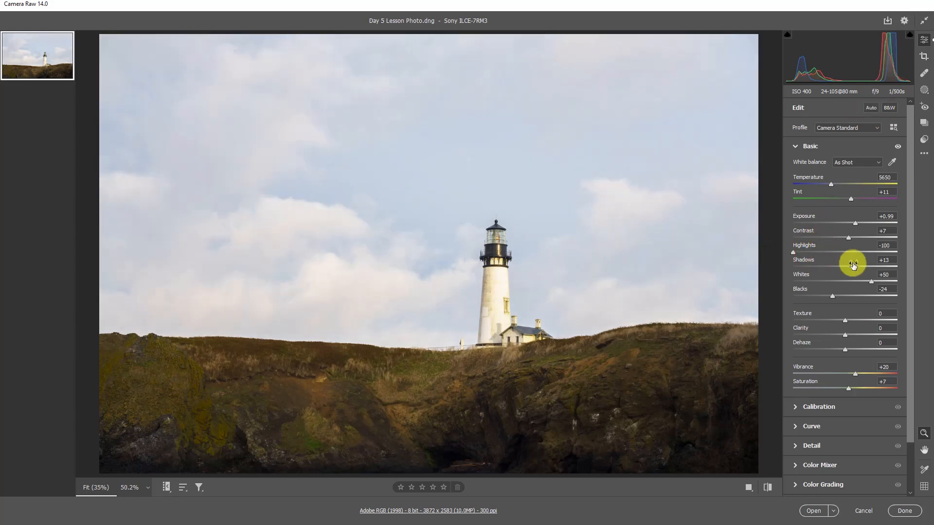
pyautogui.moveTo(854, 265); pyautogui.dragTo(880, 266)
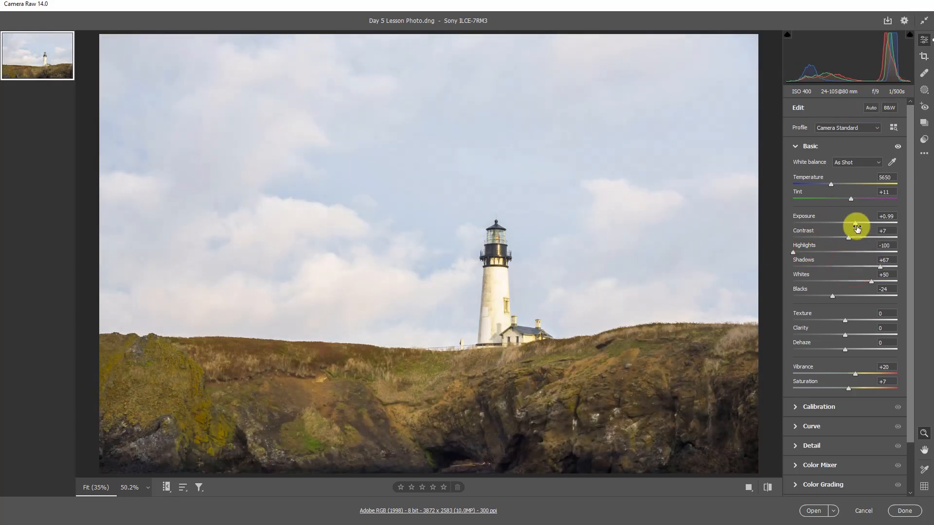
pyautogui.moveTo(854, 223); pyautogui.dragTo(845, 224)
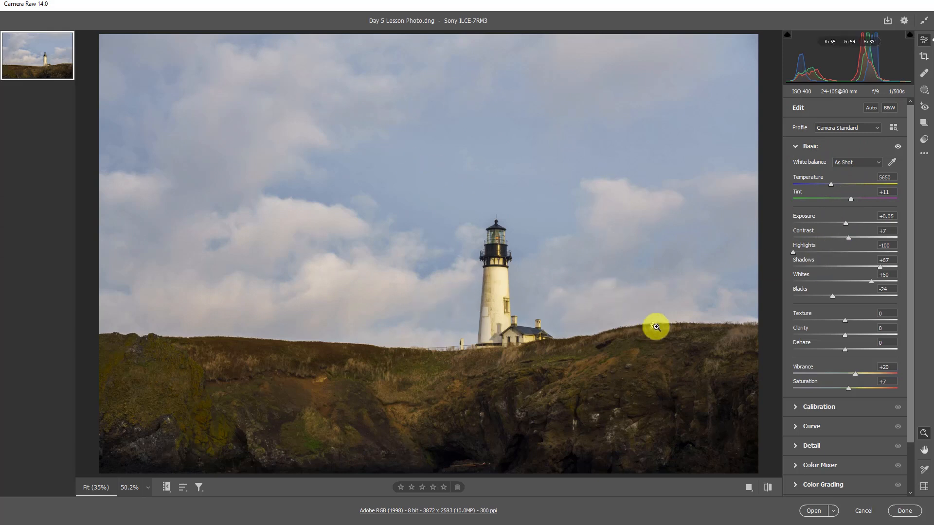
# Step: Reset the photo's Vibrance and Saturation to 0
pyautogui.click(885, 365)
pyautogui.press('BackSpace')
pyautogui.click(890, 382)
pyautogui.press('BackSpace')
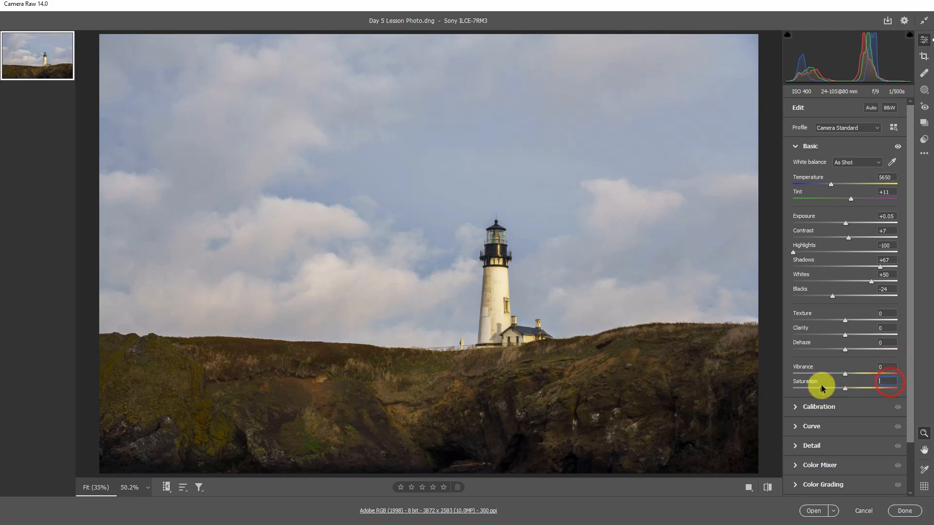
pyautogui.click(861, 363)
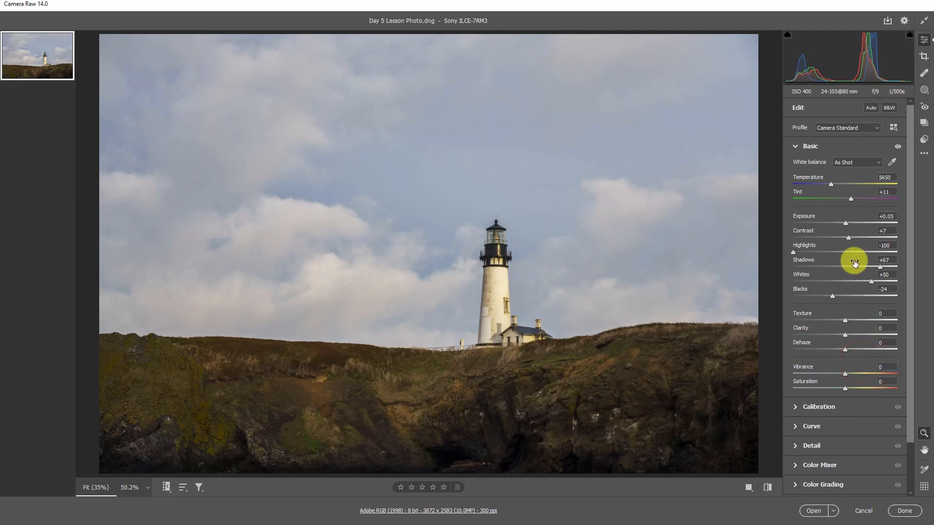
# Step: Create a new mask with Select Sky and reset all of its adjustments to zero
pyautogui.click(924, 91)
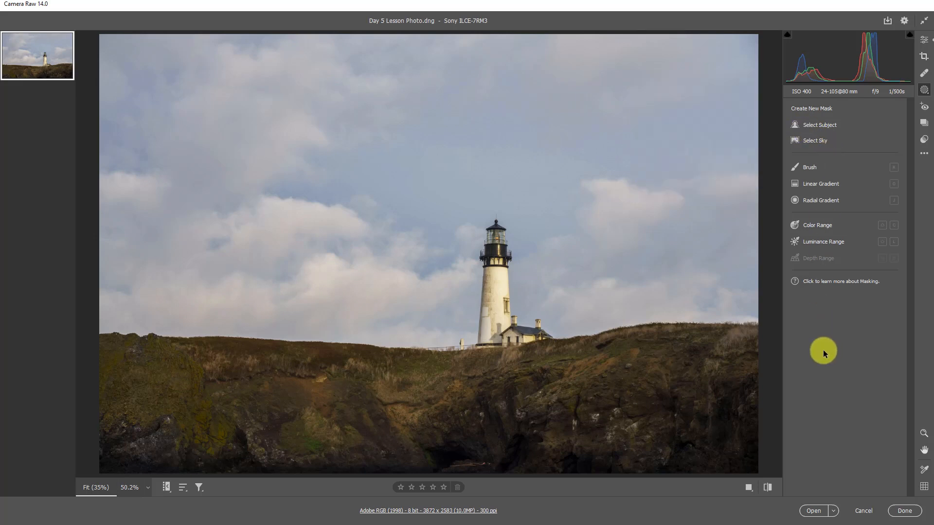
pyautogui.click(810, 142)
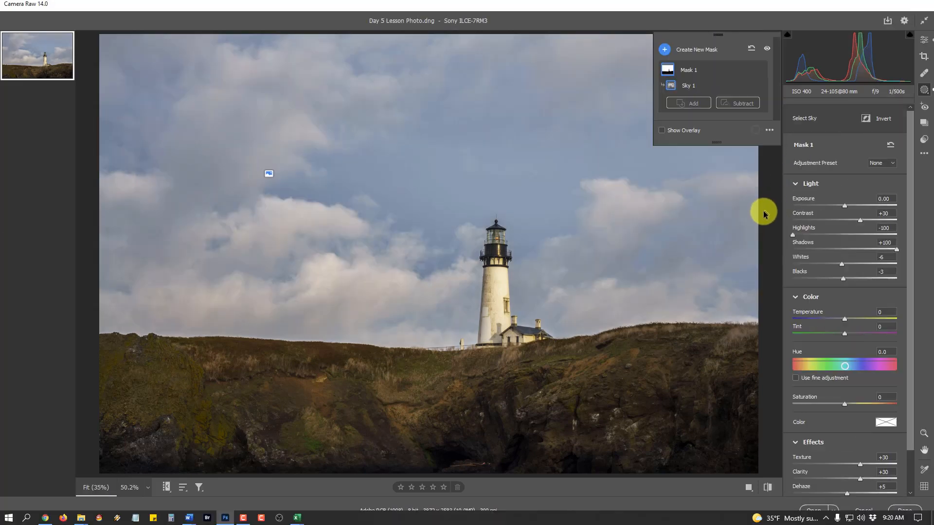
pyautogui.click(890, 147)
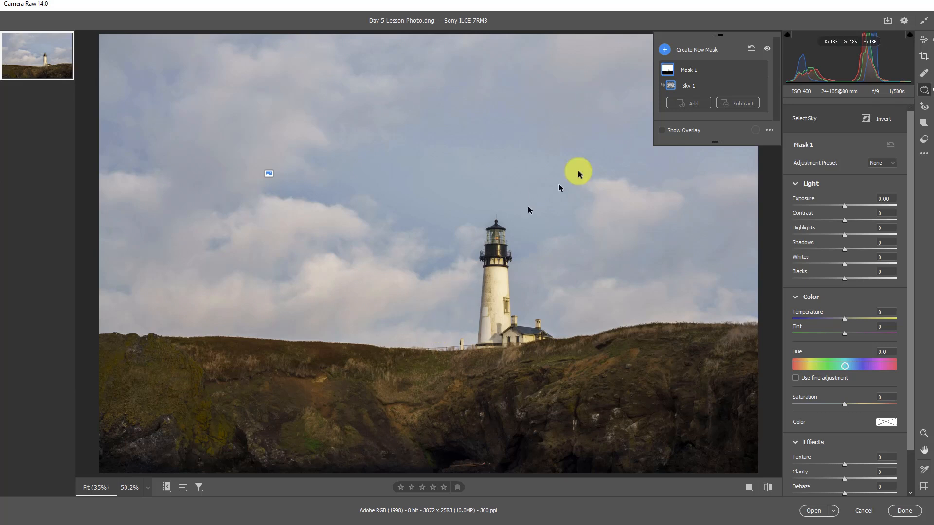
# Step: Show the sky mask's overlay and try a red overlay color at minimum opacity
pyautogui.moveTo(672, 71)
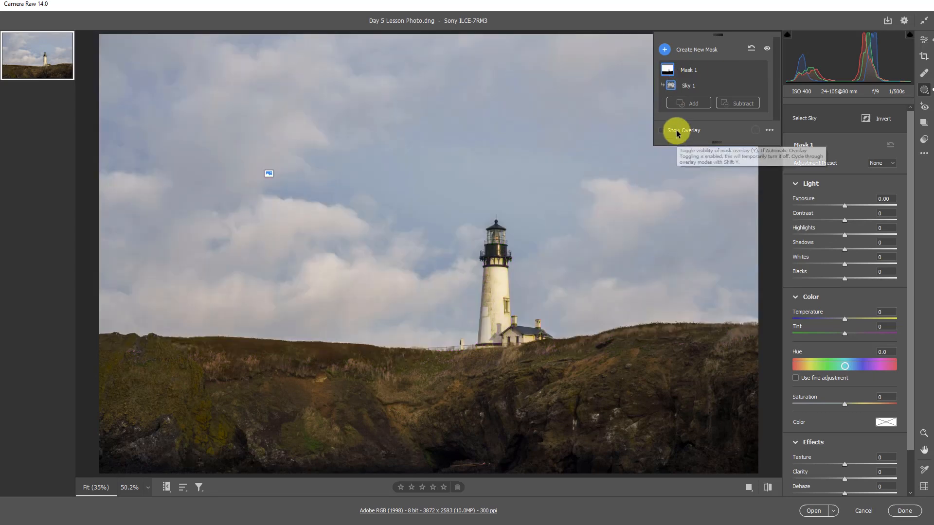
pyautogui.click(676, 129)
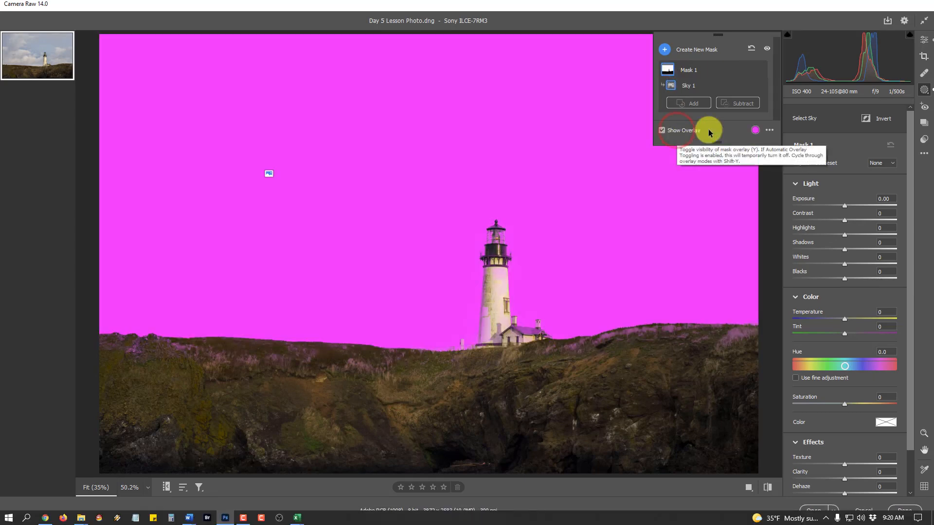
pyautogui.click(754, 130)
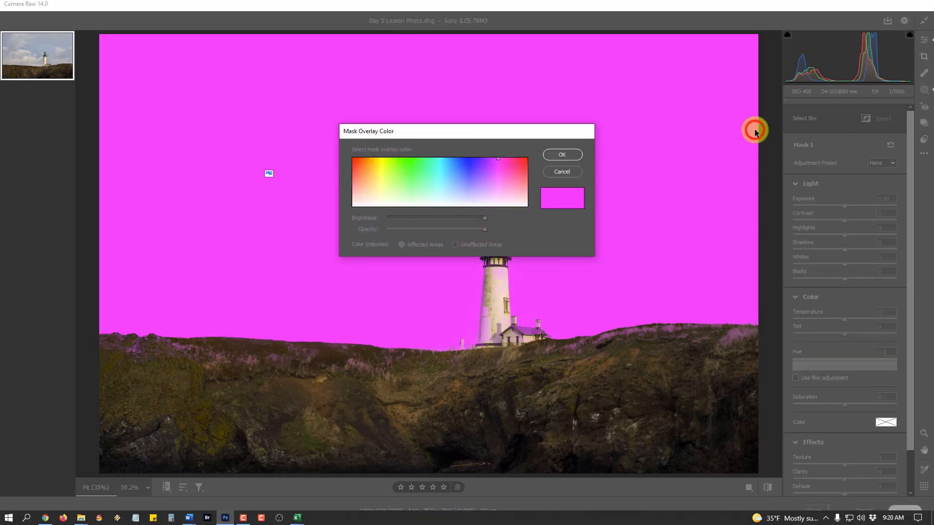
pyautogui.click(527, 159)
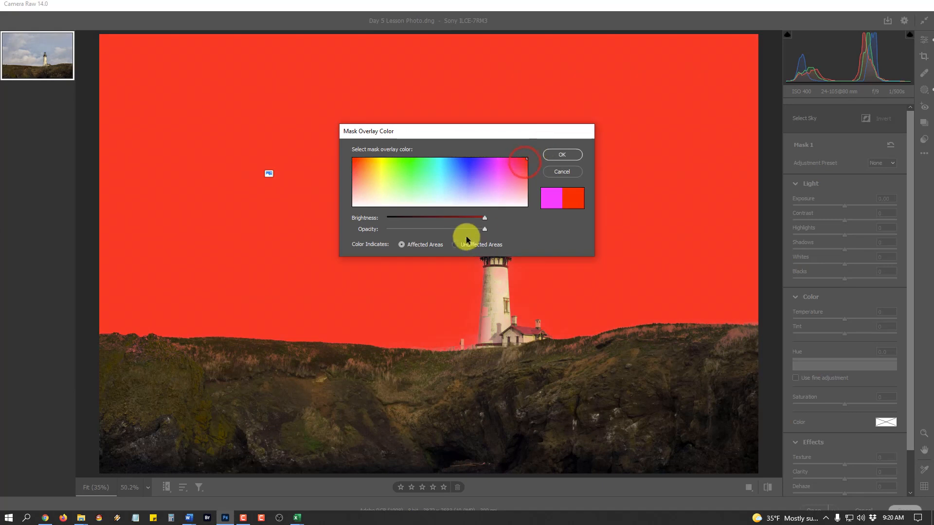
pyautogui.moveTo(482, 230); pyautogui.dragTo(349, 233)
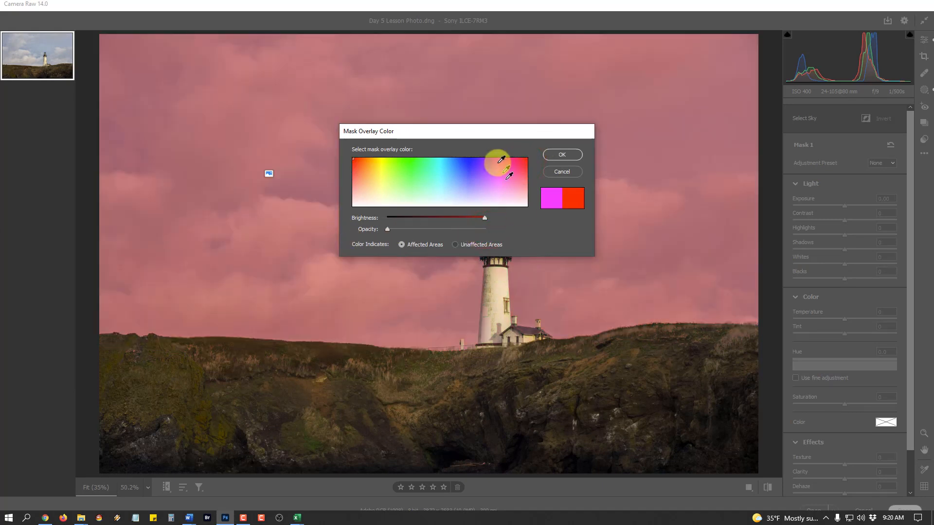
# Step: Set the mask overlay to full opacity and a magenta color, with the color dialog moved off the sky
pyautogui.moveTo(494, 132); pyautogui.dragTo(460, 318)
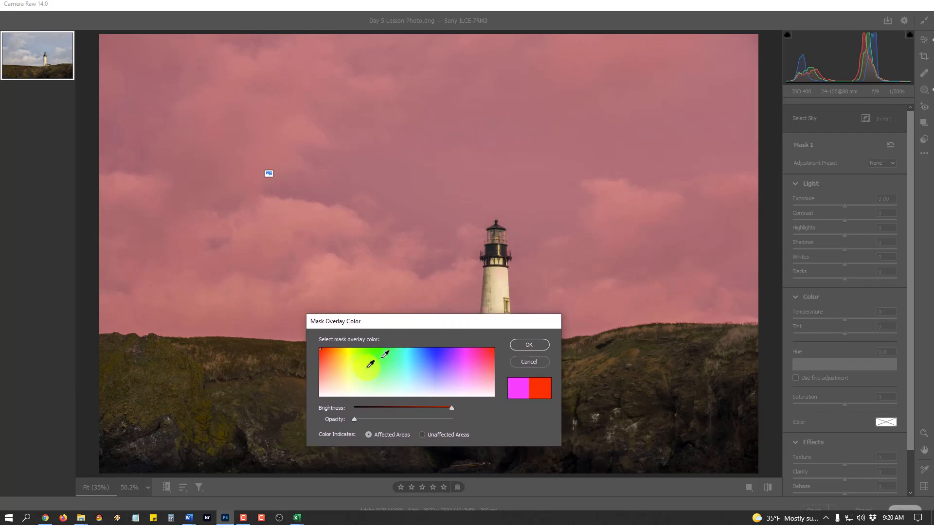
pyautogui.moveTo(355, 419); pyautogui.dragTo(475, 417)
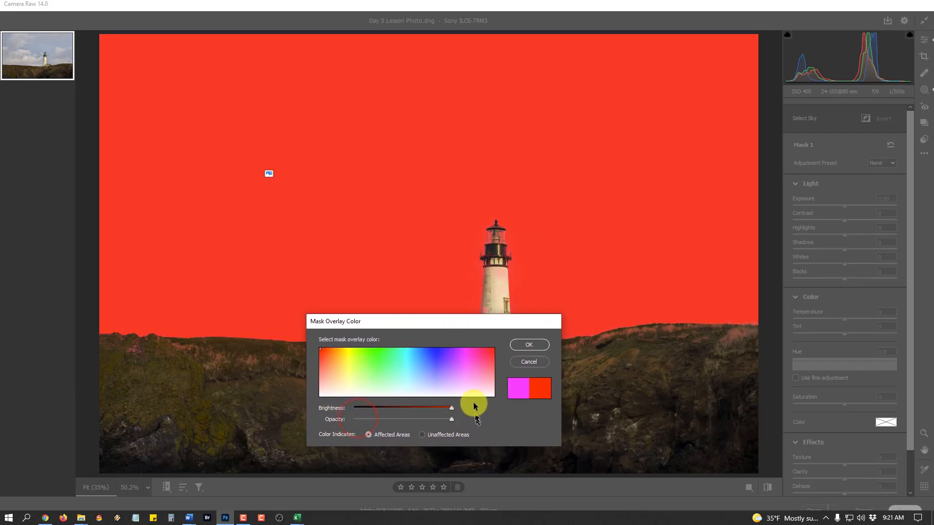
pyautogui.click(469, 346)
pyautogui.click(518, 344)
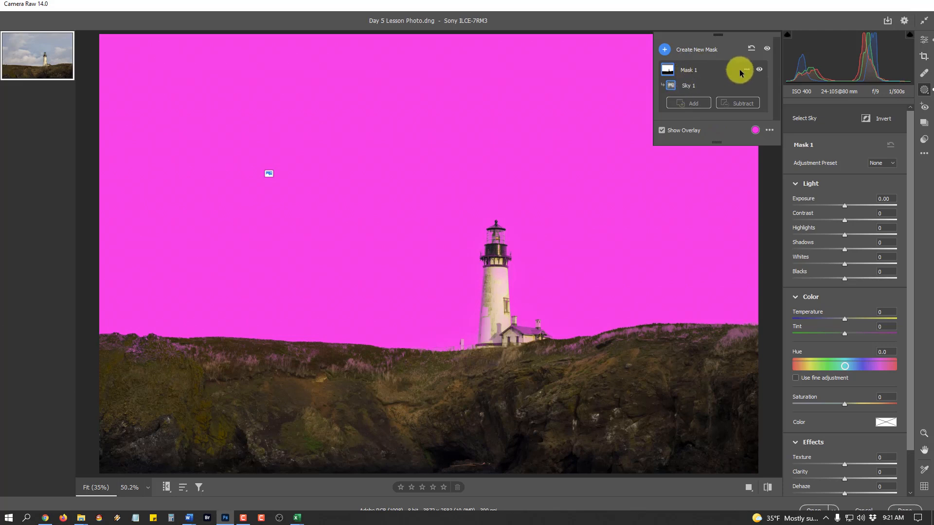
# Step: Rename the sky mask as "Sky selection" and hide the mask overlay
pyautogui.doubleClick(692, 72)
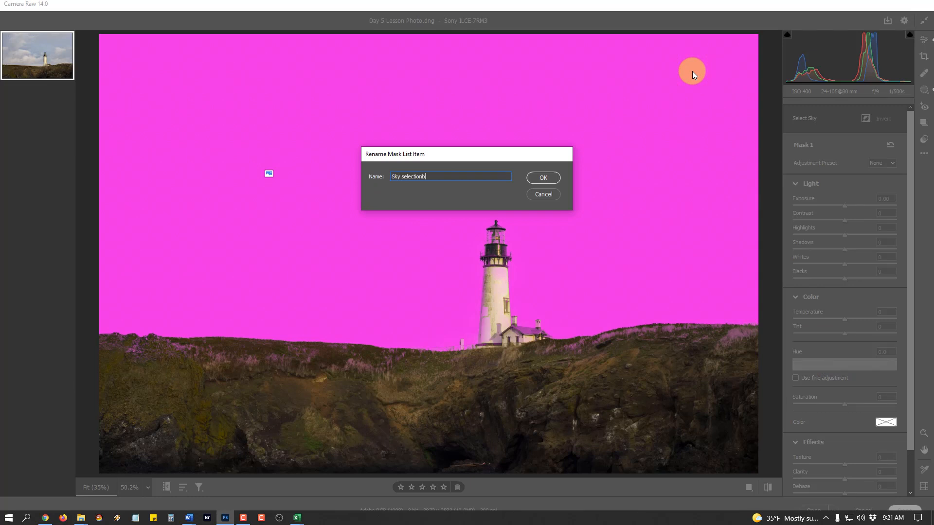
pyautogui.write('Sky selection')
pyautogui.press('Return')
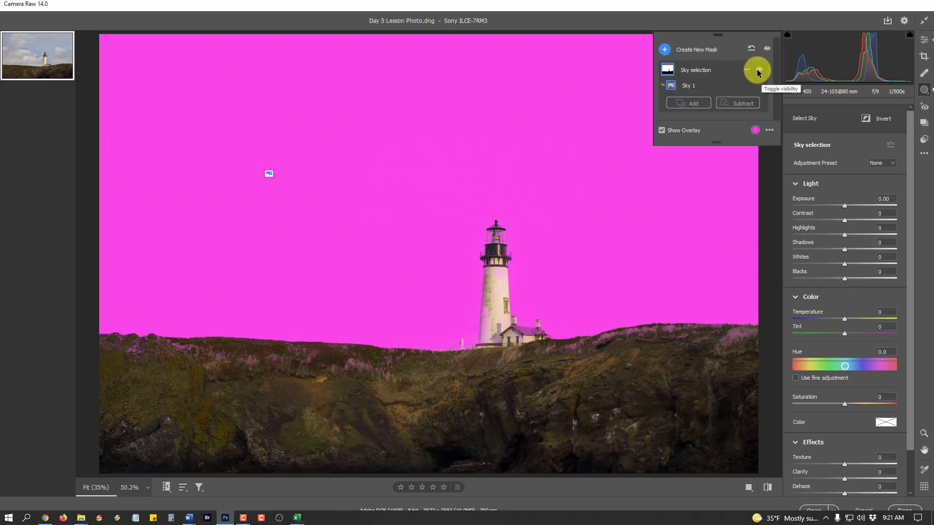
pyautogui.click(662, 130)
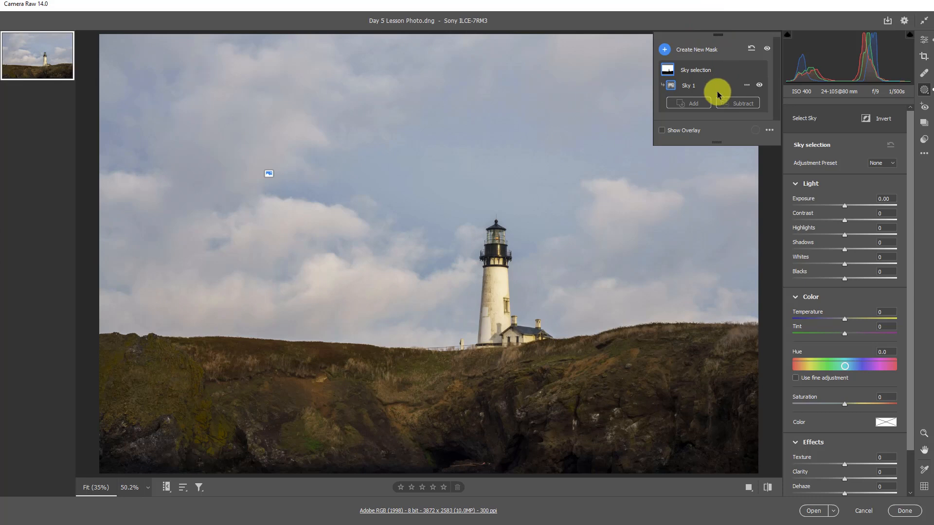
# Step: Adjust the Sky selection mask to Exposure -0.35, Contrast +20, Highlights +46, Shadows -50, Temperature -10 and Tint +9
pyautogui.click(691, 74)
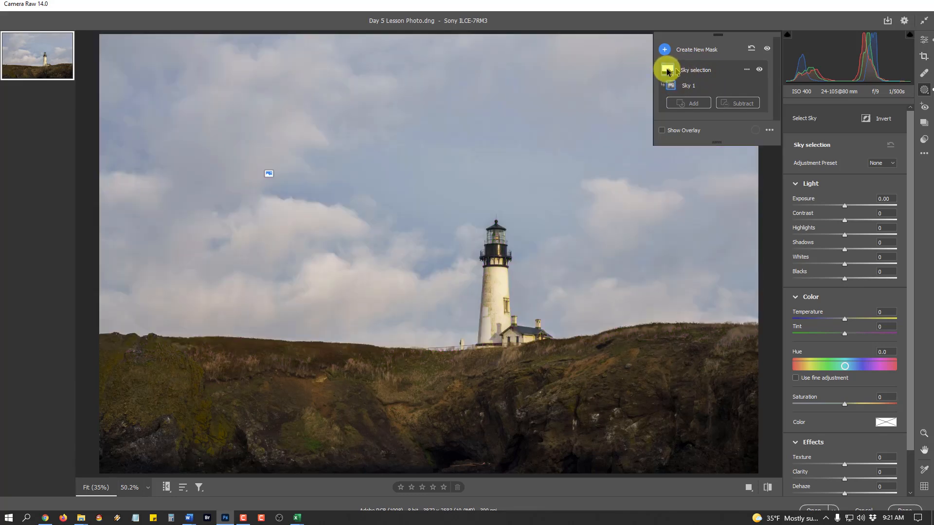
pyautogui.moveTo(675, 66)
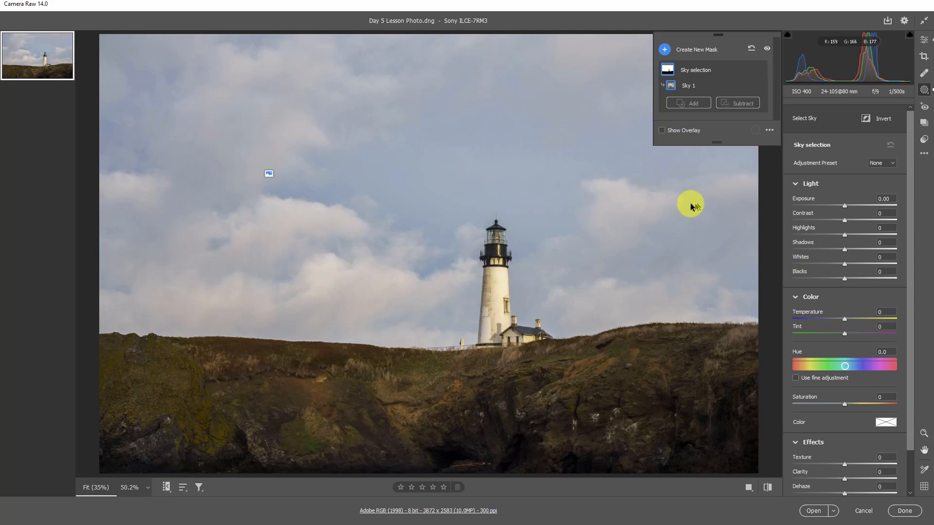
pyautogui.moveTo(844, 205)
pyautogui.mouseDown()
pyautogui.moveTo(883, 236)
pyautogui.moveTo(823, 251)
pyautogui.moveTo(848, 246)
pyautogui.moveTo(813, 242)
pyautogui.moveTo(850, 220)
pyautogui.mouseUp()
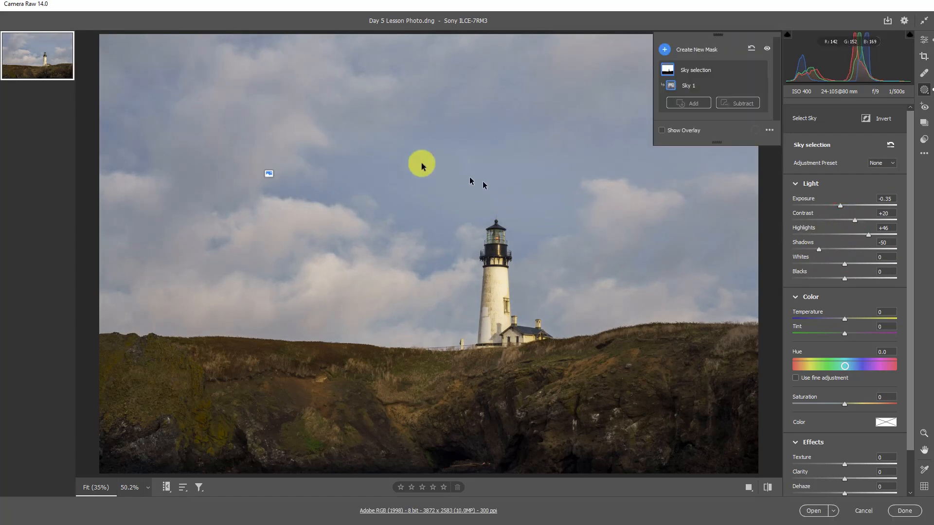
pyautogui.moveTo(843, 318); pyautogui.dragTo(839, 318)
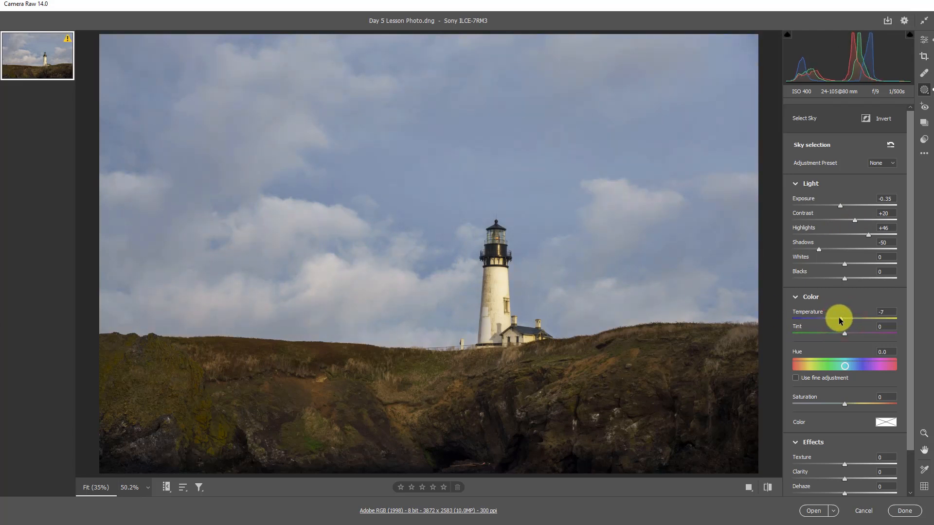
pyautogui.click(838, 319)
pyautogui.moveTo(844, 333); pyautogui.dragTo(848, 334)
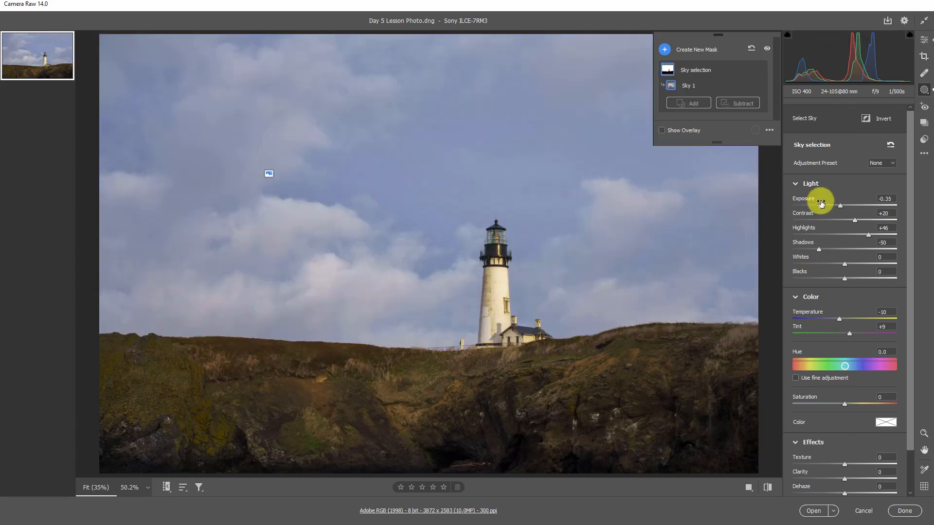
# Step: Refine the sky mask's light values to Exposure -0.10, Shadows -80, Contrast +52 and Highlights +47
pyautogui.moveTo(843, 208); pyautogui.dragTo(843, 208)
pyautogui.moveTo(819, 249); pyautogui.dragTo(802, 243)
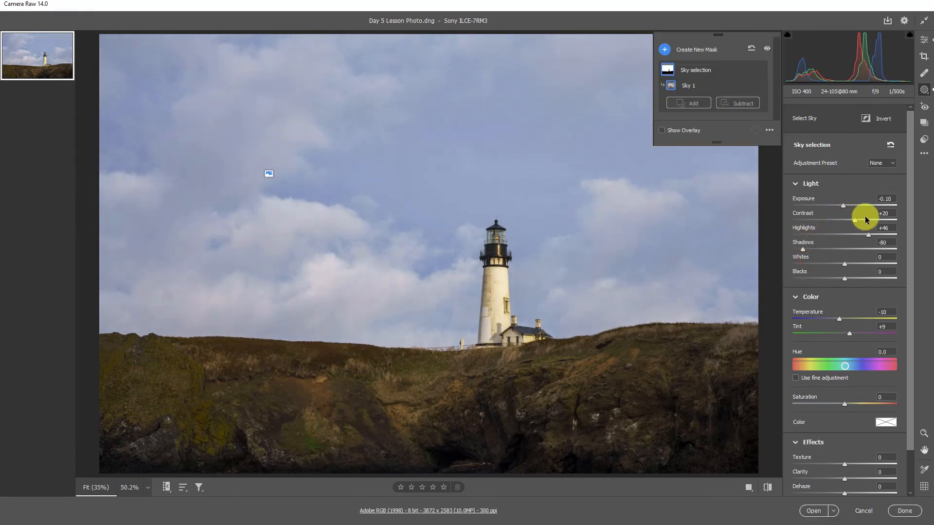
pyautogui.moveTo(854, 220); pyautogui.dragTo(874, 218)
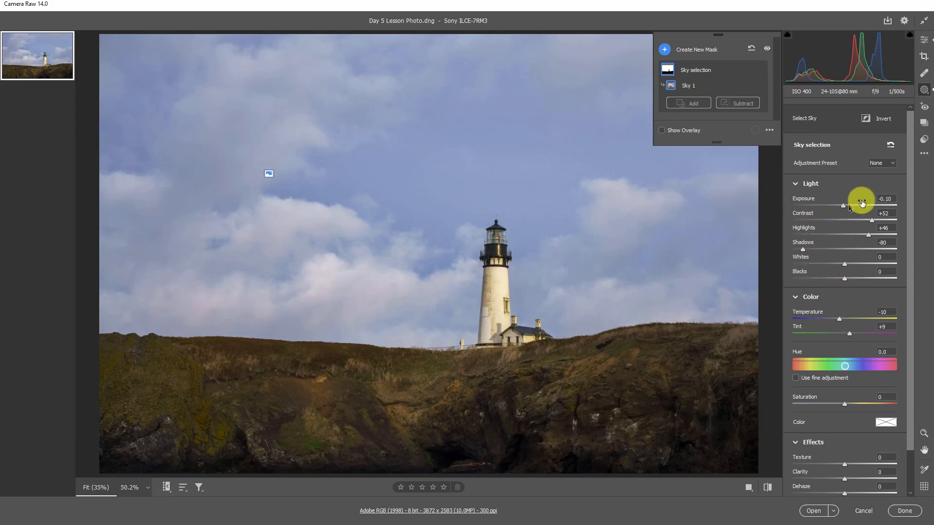
pyautogui.moveTo(869, 235)
pyautogui.mouseDown()
pyautogui.moveTo(847, 235)
pyautogui.moveTo(885, 238)
pyautogui.moveTo(850, 233)
pyautogui.moveTo(870, 234)
pyautogui.mouseUp()
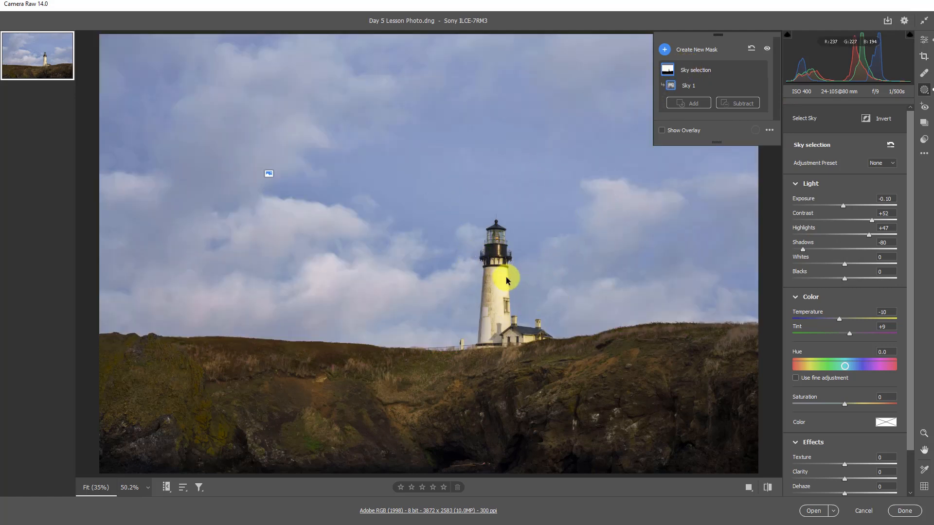
# Step: Duplicate the Sky selection mask together with its adjustments
pyautogui.click(747, 69)
pyautogui.click(734, 54)
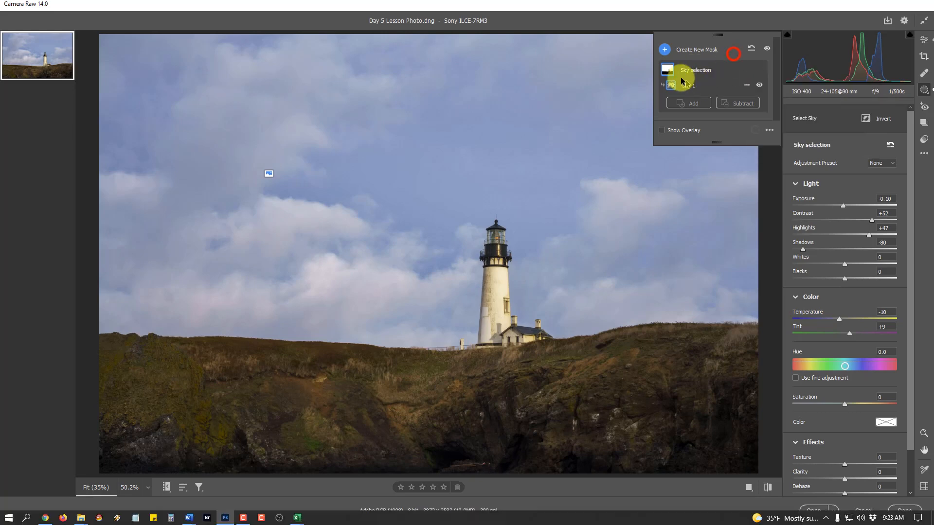
pyautogui.click(747, 69)
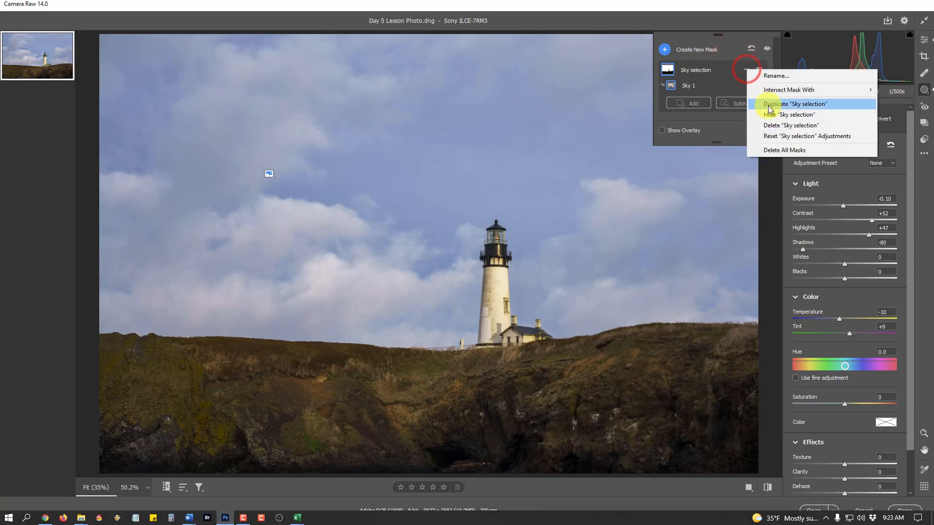
pyautogui.click(768, 105)
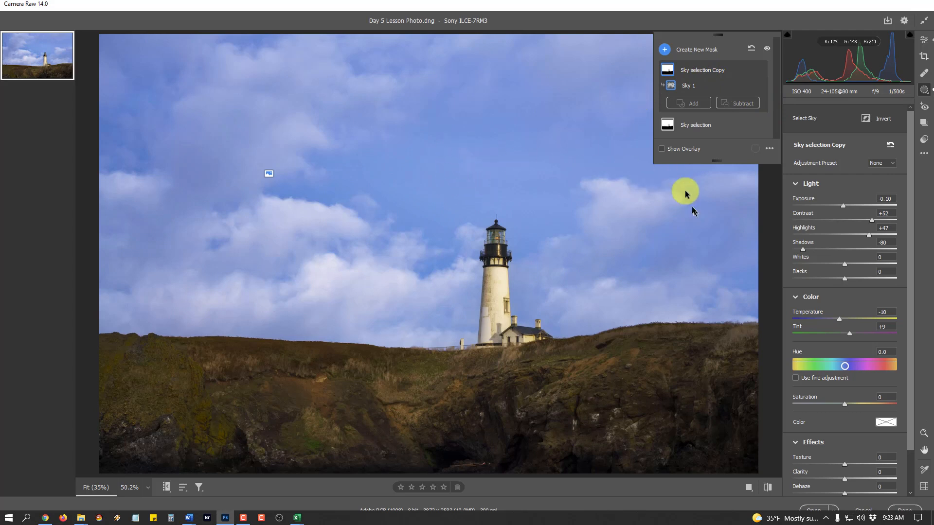
pyautogui.moveTo(667, 71)
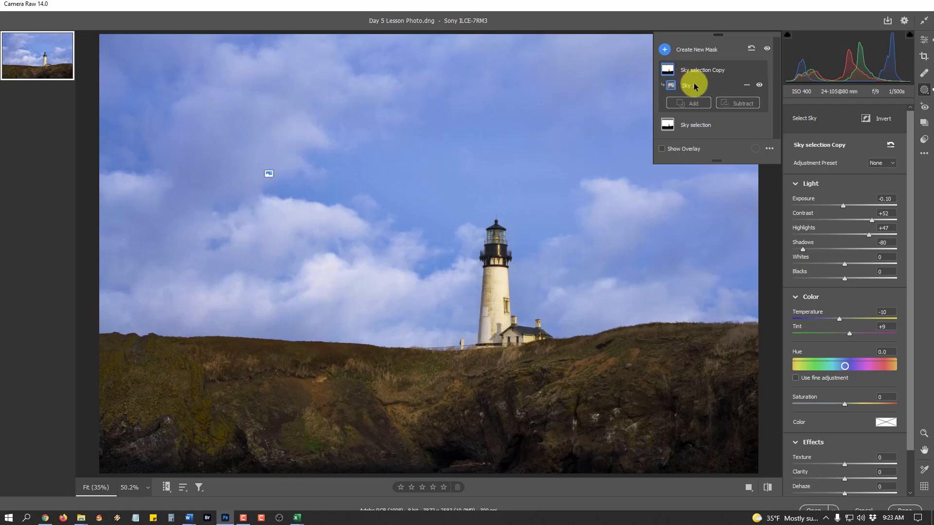
# Step: Invert the duplicated sky mask so it covers the land and lighthouse, and reset all its adjustments
pyautogui.click(746, 86)
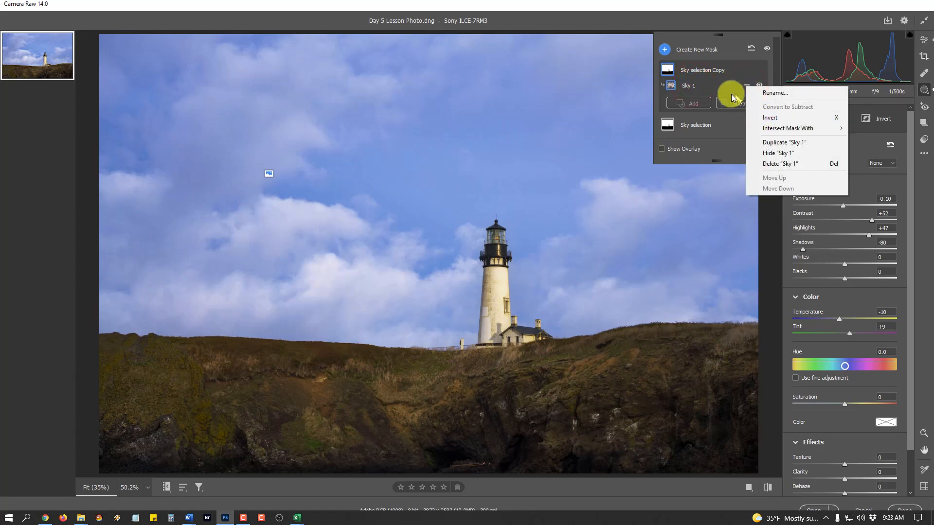
pyautogui.click(691, 72)
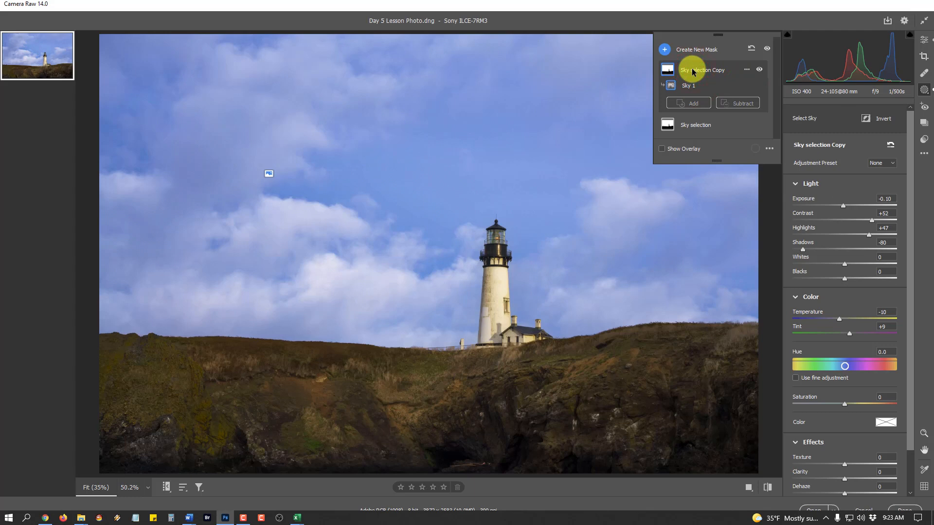
pyautogui.press('x')
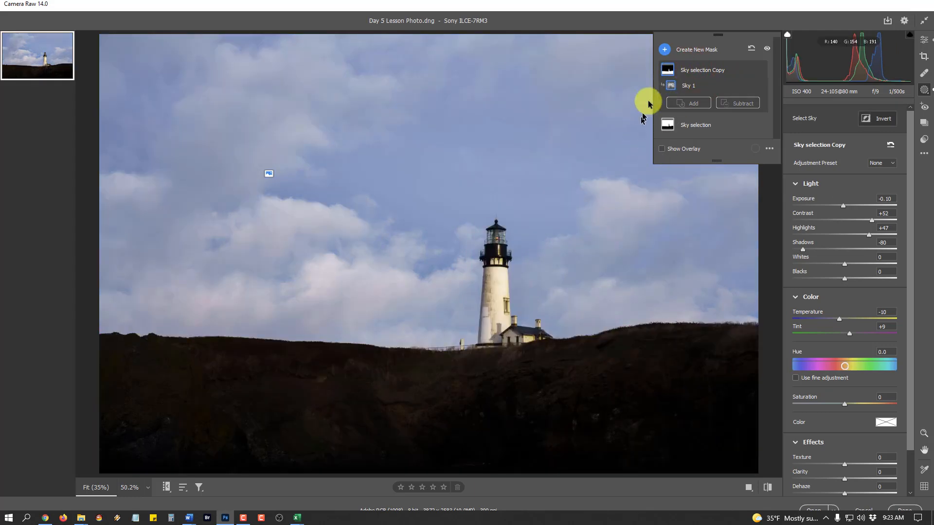
pyautogui.moveTo(667, 72)
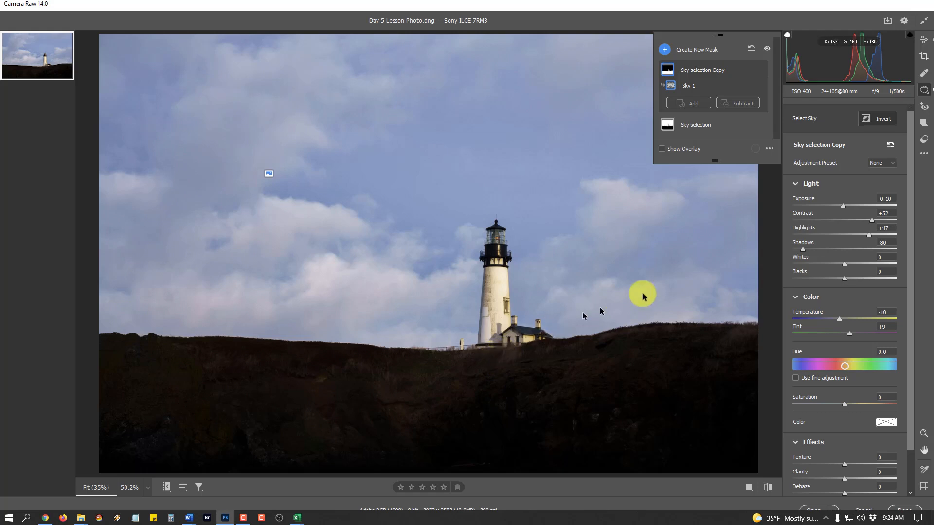
pyautogui.click(890, 145)
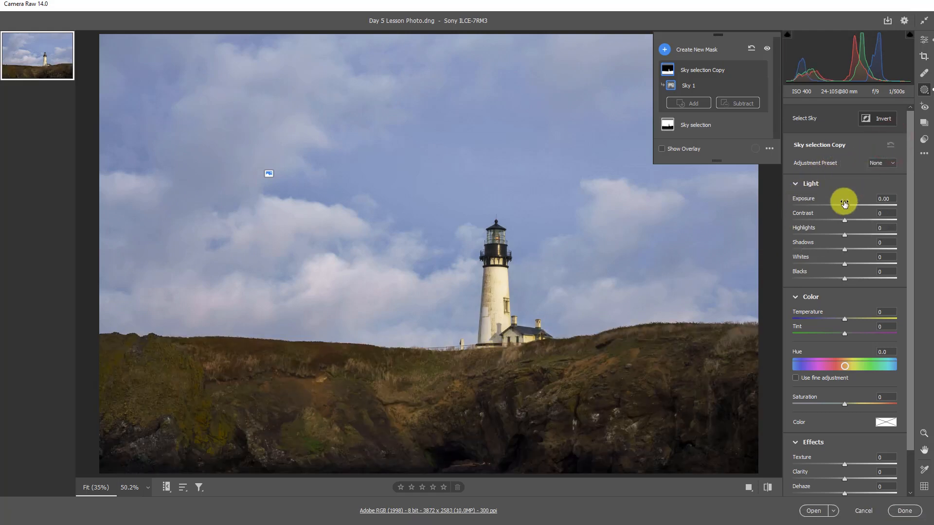
# Step: Adjust the inverted mask to Exposure +0.80, Contrast +30, Highlights -61, Shadows +10, Temperature -4 and Tint -15
pyautogui.moveTo(845, 203); pyautogui.dragTo(850, 252)
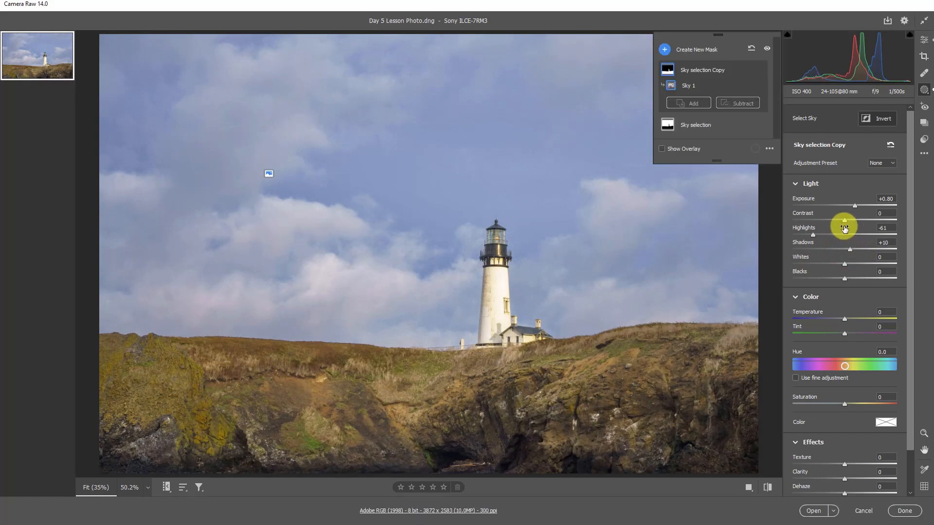
pyautogui.moveTo(844, 220); pyautogui.dragTo(860, 221)
pyautogui.moveTo(845, 318)
pyautogui.mouseDown()
pyautogui.moveTo(836, 319)
pyautogui.moveTo(847, 316)
pyautogui.moveTo(845, 336)
pyautogui.moveTo(826, 332)
pyautogui.moveTo(837, 332)
pyautogui.mouseUp()
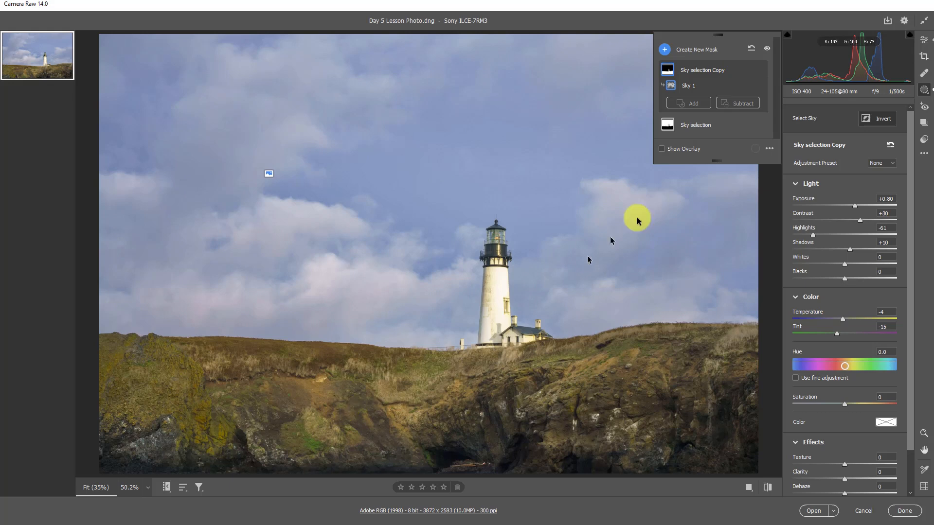
# Step: Rename the inverted Sky selection Copy mask as "Foreground"
pyautogui.doubleClick(691, 72)
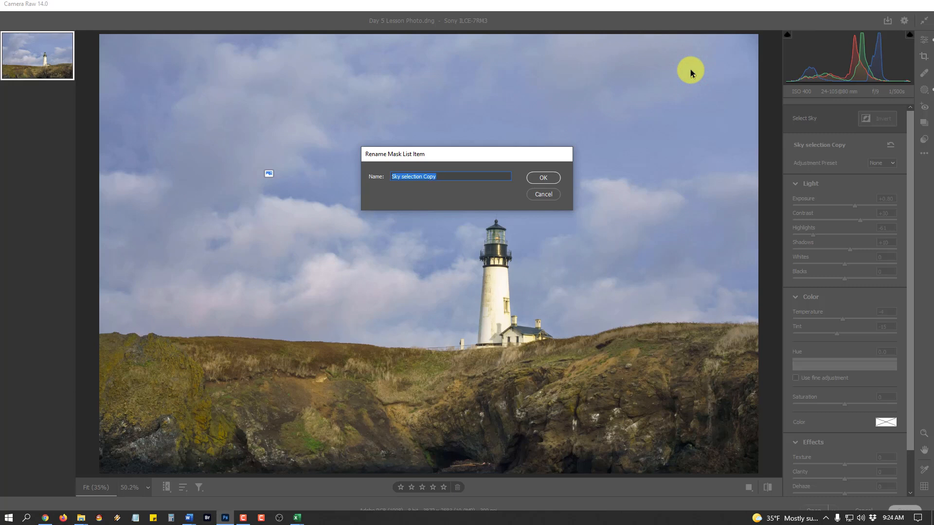
pyautogui.write('F')
pyautogui.write('Foreground')
pyautogui.press('Return')
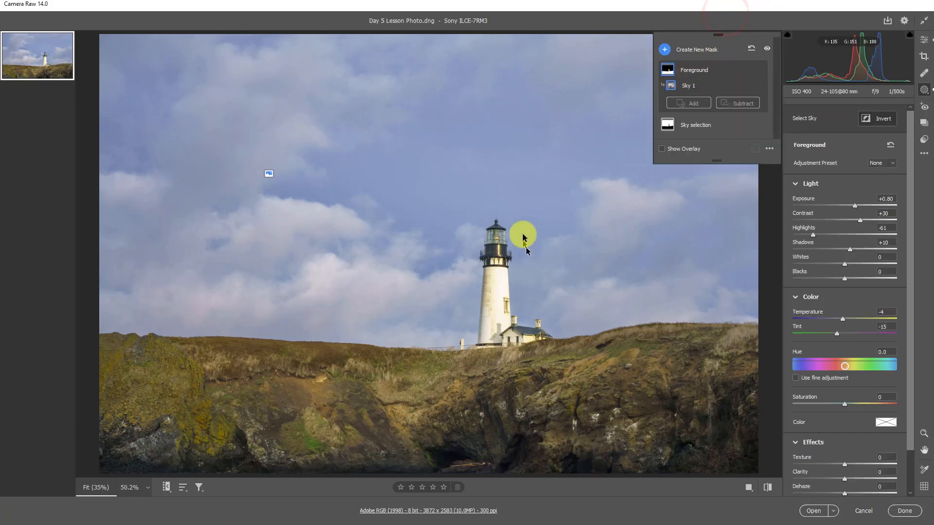
# Step: Start a new brush mask with brush size 18 and reset its adjustment values to zero
pyautogui.moveTo(668, 66)
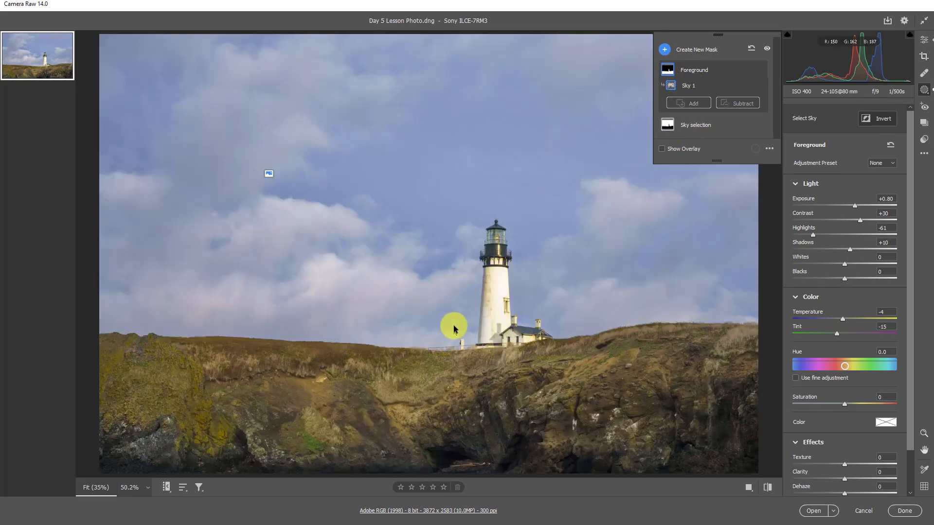
pyautogui.moveTo(673, 129)
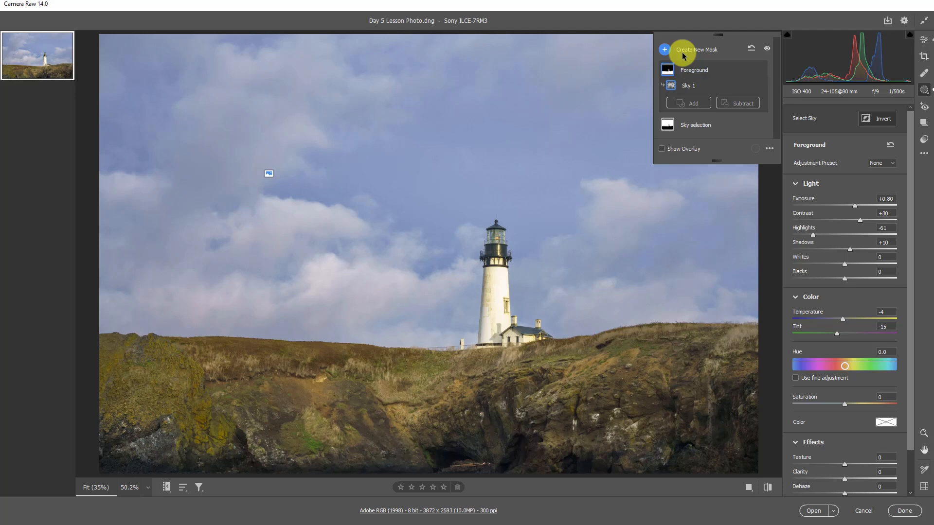
pyautogui.click(162, 350)
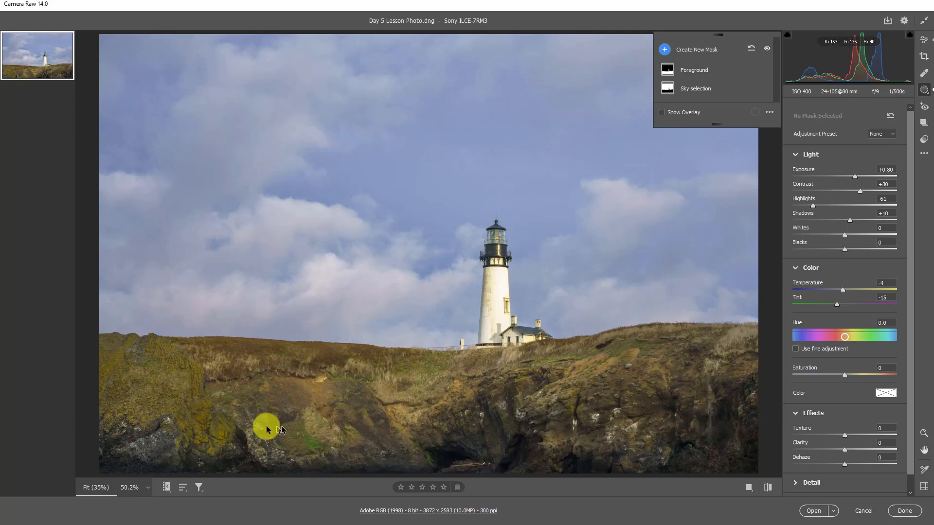
pyautogui.click(664, 49)
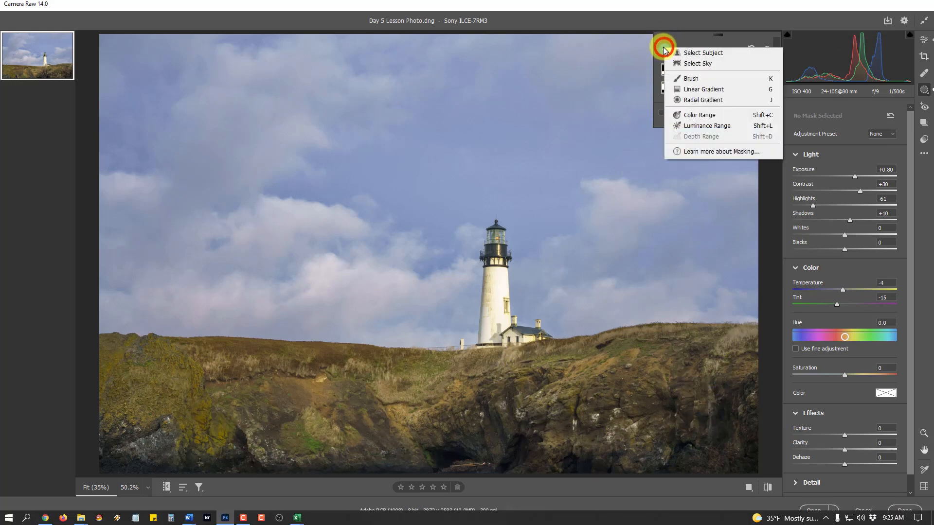
pyautogui.click(687, 80)
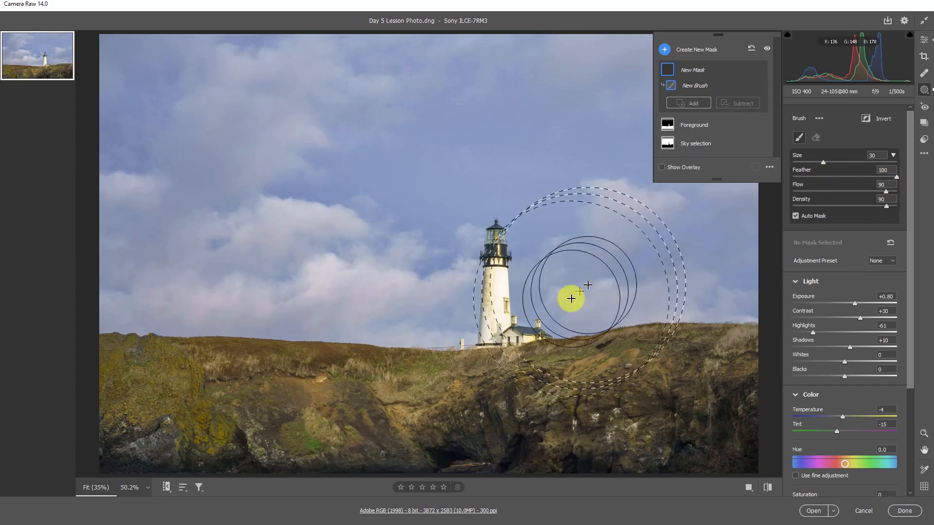
pyautogui.press(']')
pyautogui.press(']')
pyautogui.press(']')
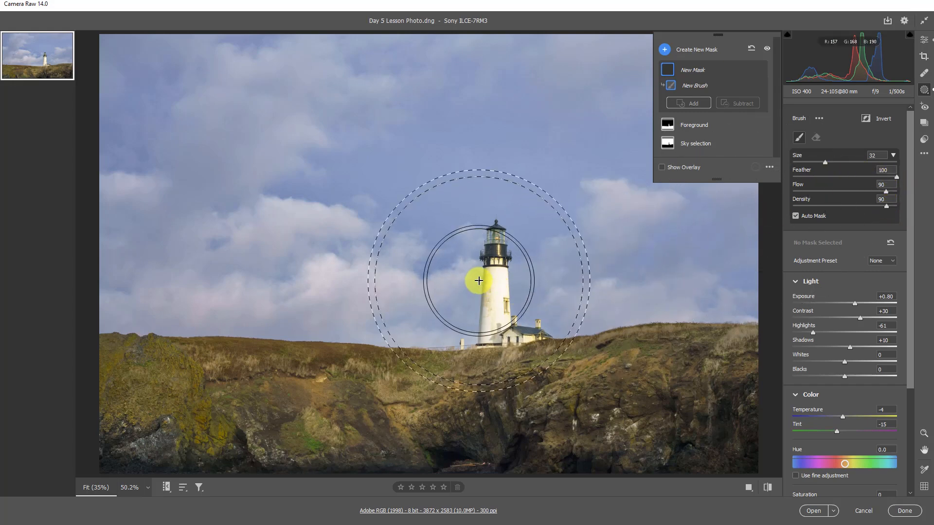
pyautogui.press('[')
pyautogui.press('[')
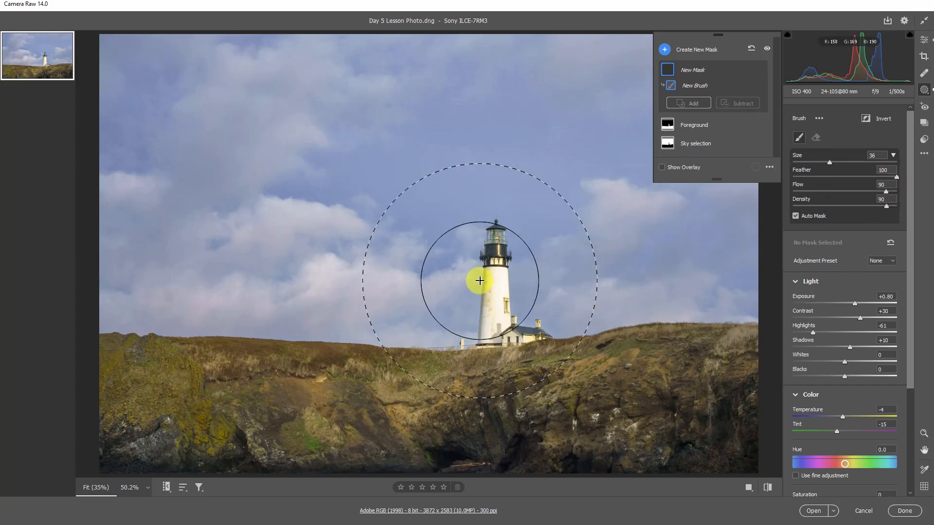
pyautogui.press('[')
pyautogui.press('[')
pyautogui.press('[')
pyautogui.press('[')
pyautogui.press('[')
pyautogui.press('[')
pyautogui.press('[')
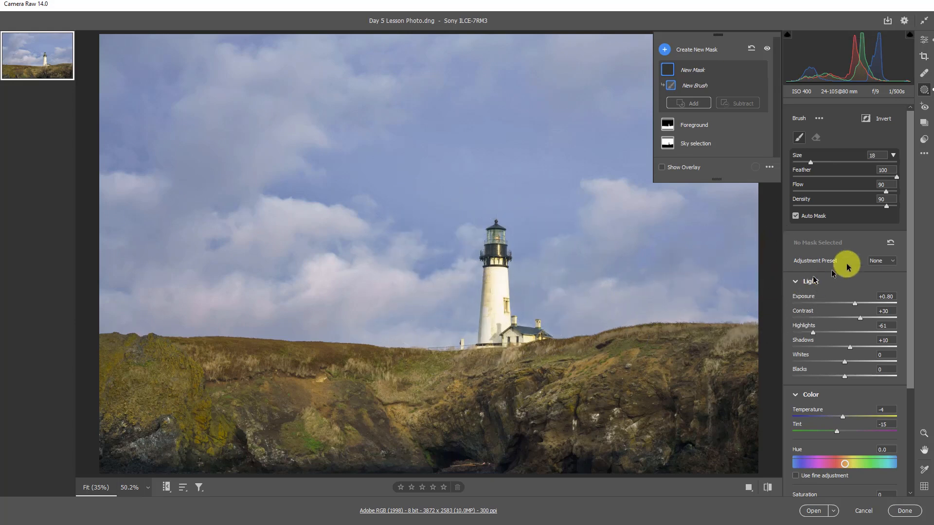
pyautogui.click(891, 242)
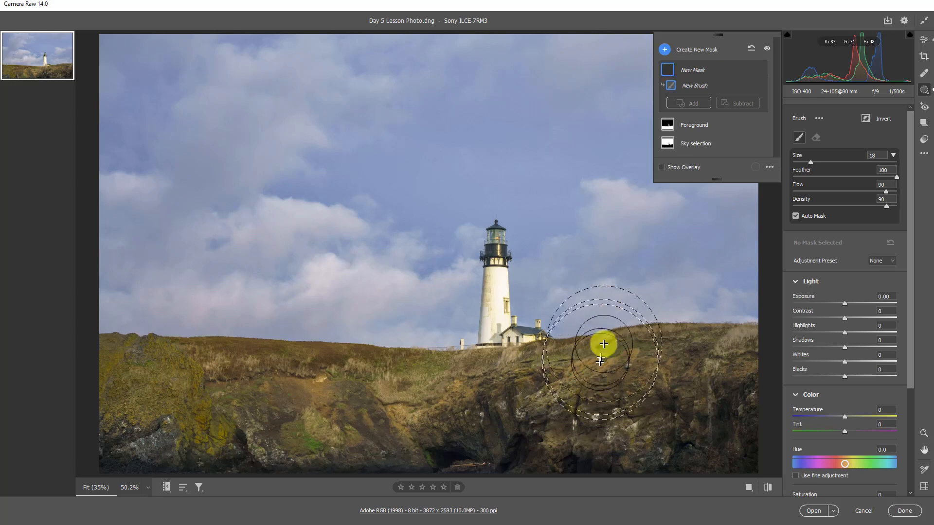
# Step: Paint the brush mask over the whole grassy cliff below the lighthouse with the overlay shown, then hide the overlay
pyautogui.click(669, 169)
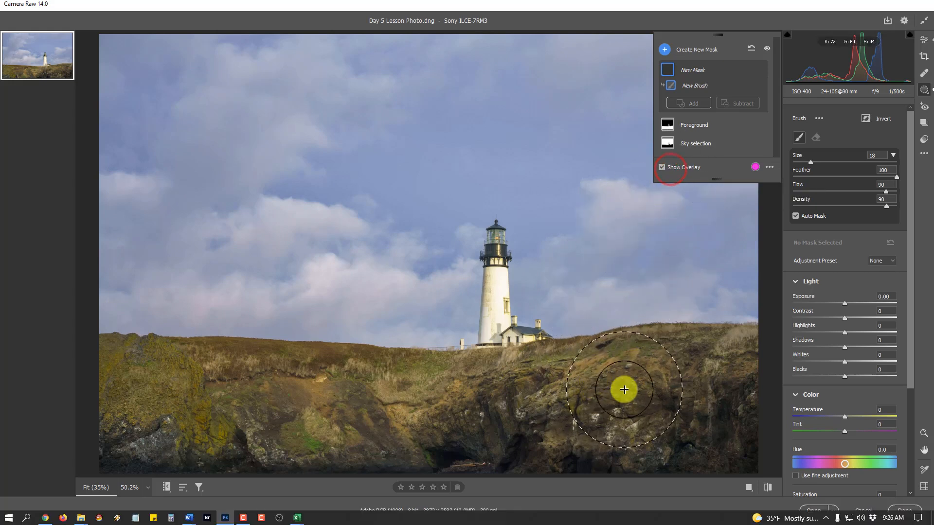
pyautogui.moveTo(612, 394)
pyautogui.mouseDown()
pyautogui.moveTo(706, 379)
pyautogui.moveTo(737, 405)
pyautogui.moveTo(690, 423)
pyautogui.moveTo(410, 422)
pyautogui.moveTo(272, 436)
pyautogui.moveTo(131, 418)
pyautogui.moveTo(142, 411)
pyautogui.moveTo(569, 417)
pyautogui.moveTo(277, 431)
pyautogui.moveTo(103, 424)
pyautogui.moveTo(91, 438)
pyautogui.moveTo(126, 447)
pyautogui.moveTo(120, 411)
pyautogui.moveTo(336, 435)
pyautogui.moveTo(700, 389)
pyautogui.moveTo(748, 405)
pyautogui.moveTo(657, 429)
pyautogui.moveTo(576, 426)
pyautogui.mouseUp()
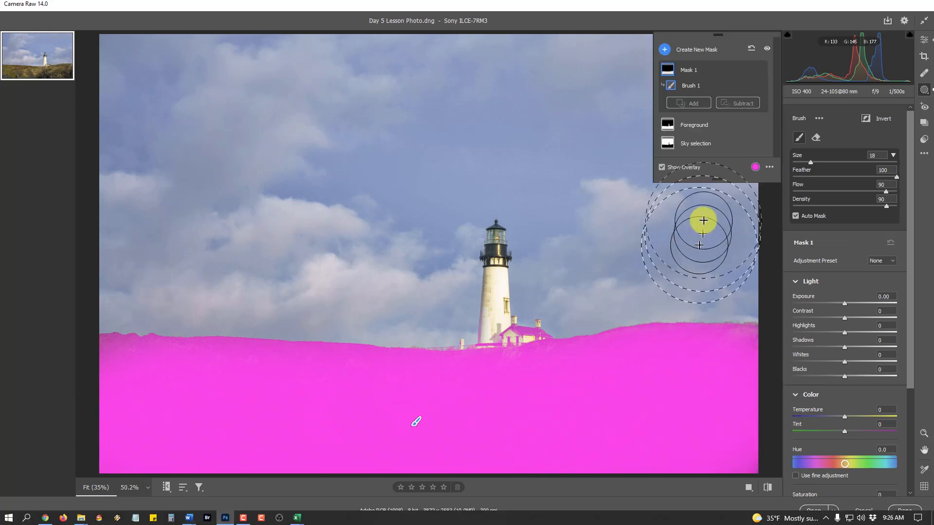
pyautogui.click(672, 167)
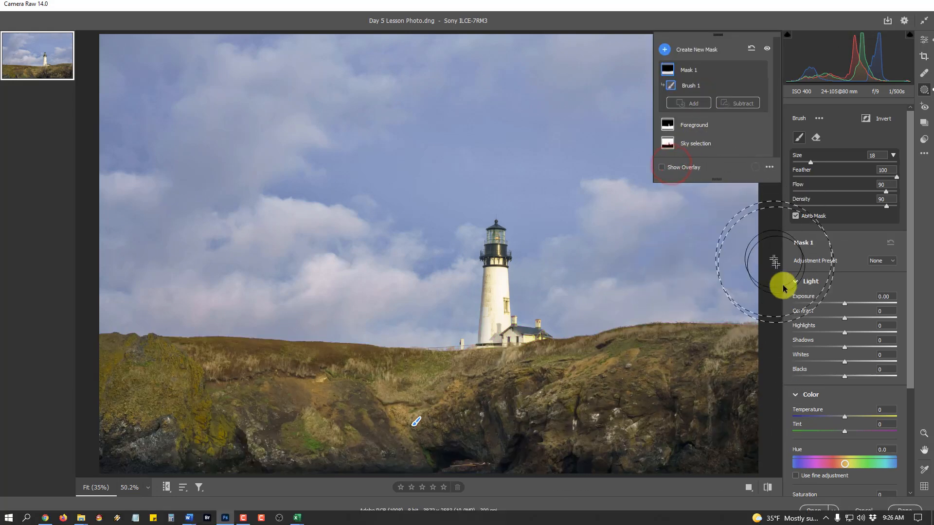
# Step: Set the brush mask's effects to Texture +16, Clarity +32 and Dehaze +9
pyautogui.scroll(-3, 813, 324)
pyautogui.scroll(-1, 816, 328)
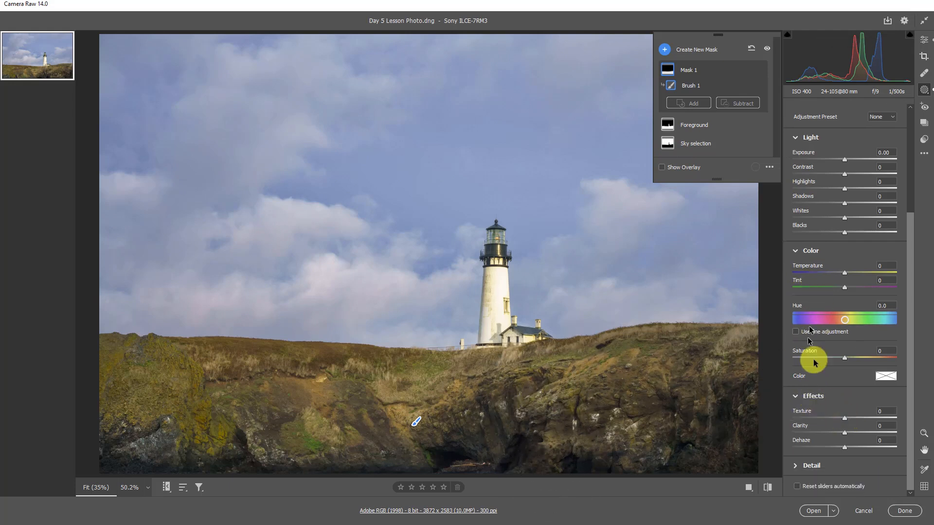
pyautogui.moveTo(844, 421)
pyautogui.mouseDown()
pyautogui.moveTo(890, 415)
pyautogui.moveTo(853, 413)
pyautogui.mouseUp()
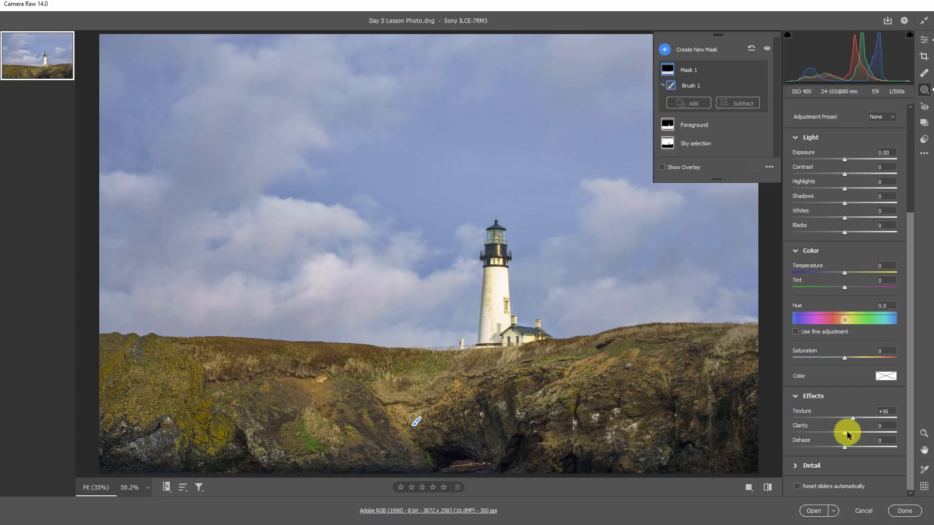
pyautogui.click(853, 430)
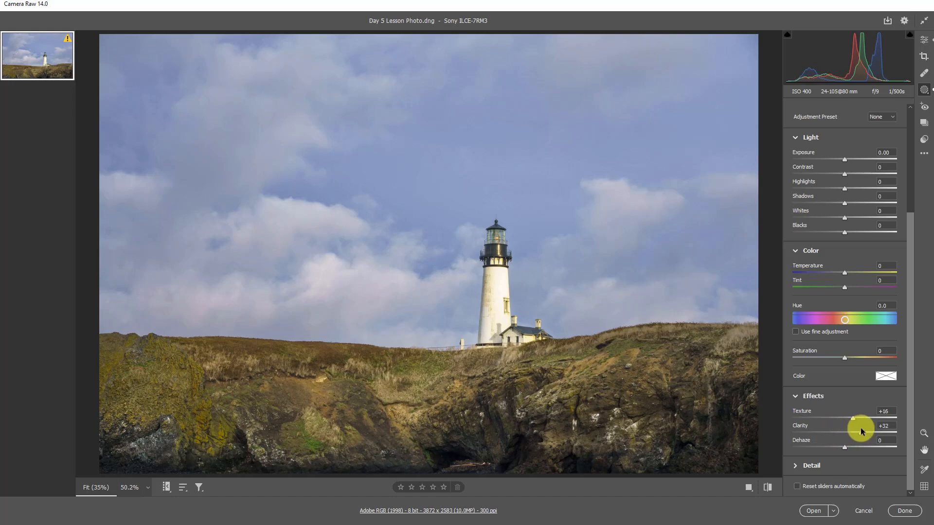
pyautogui.moveTo(861, 431); pyautogui.dragTo(845, 450)
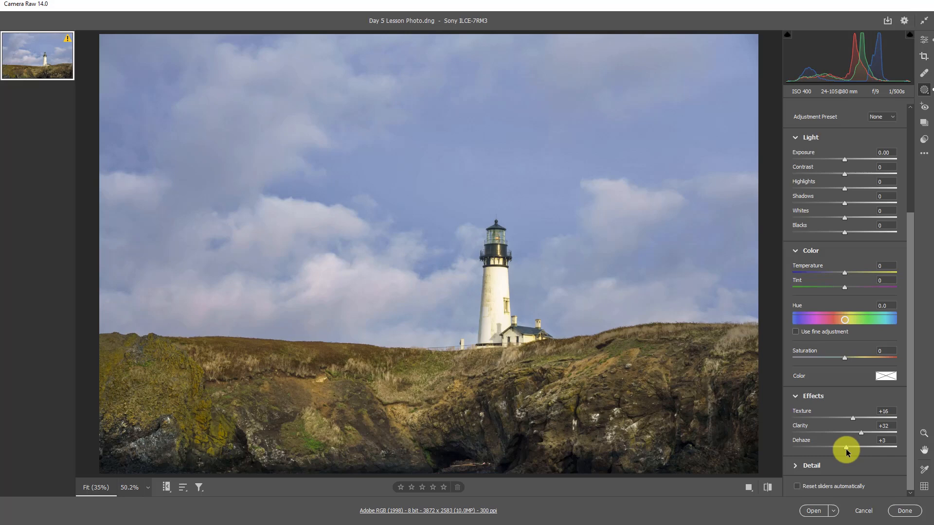
pyautogui.moveTo(847, 449); pyautogui.dragTo(849, 448)
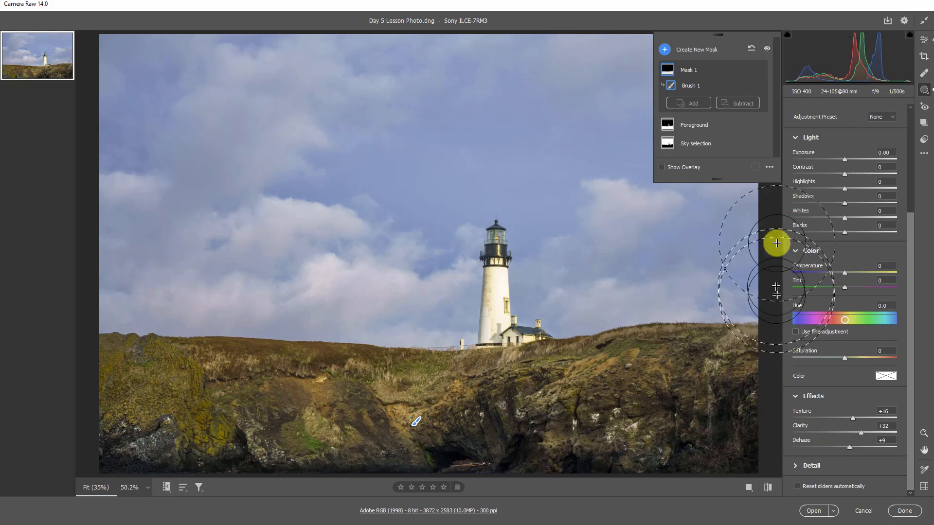
# Step: Rename the brush mask as "Brushed Texture"
pyautogui.doubleClick(687, 71)
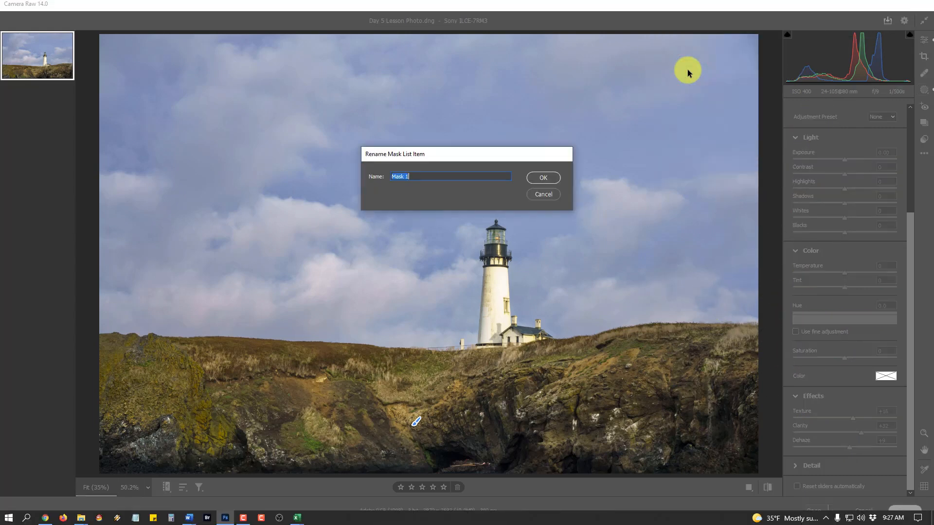
pyautogui.write('Brushed Texture')
pyautogui.press('Return')
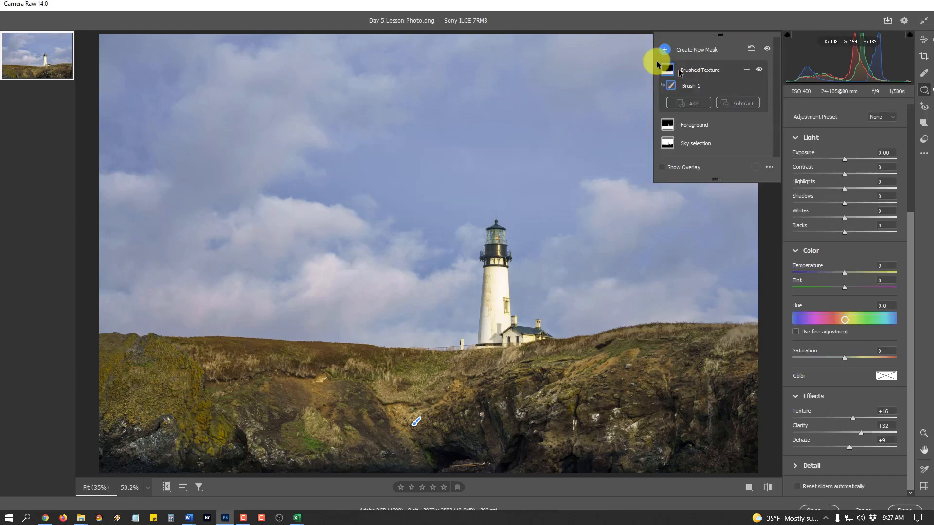
# Step: Compare the photo with and without the Brushed Texture mask, and with all masks hidden and shown
pyautogui.click(761, 70)
pyautogui.click(760, 70)
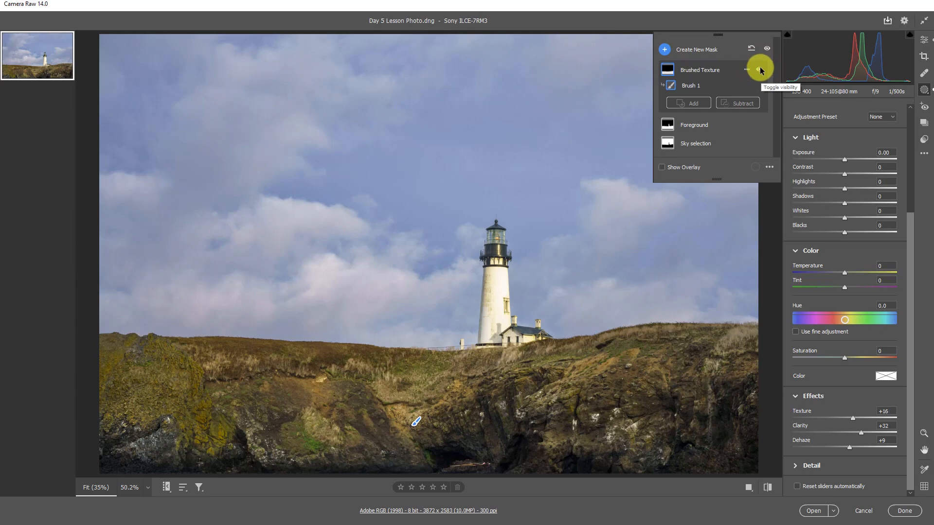
pyautogui.click(760, 70)
pyautogui.click(760, 70)
pyautogui.click(760, 70)
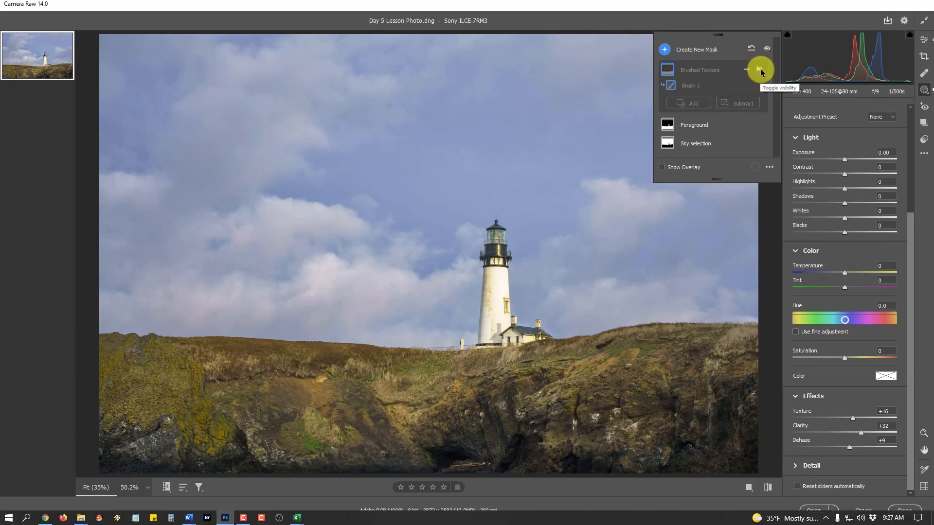
pyautogui.click(761, 70)
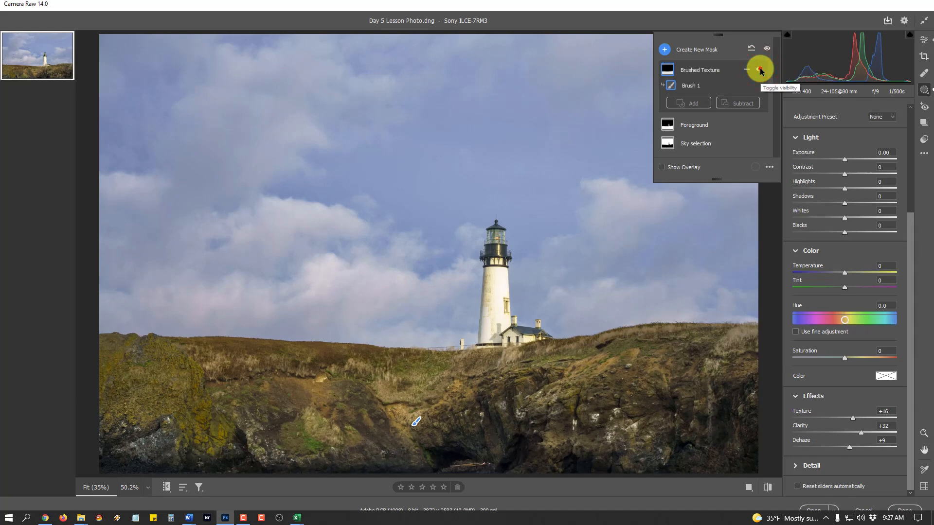
pyautogui.click(760, 70)
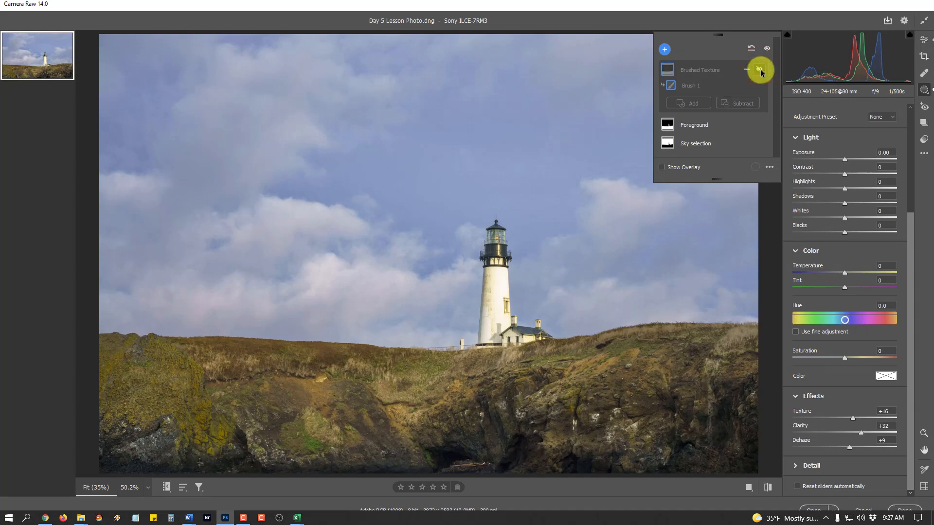
pyautogui.click(760, 70)
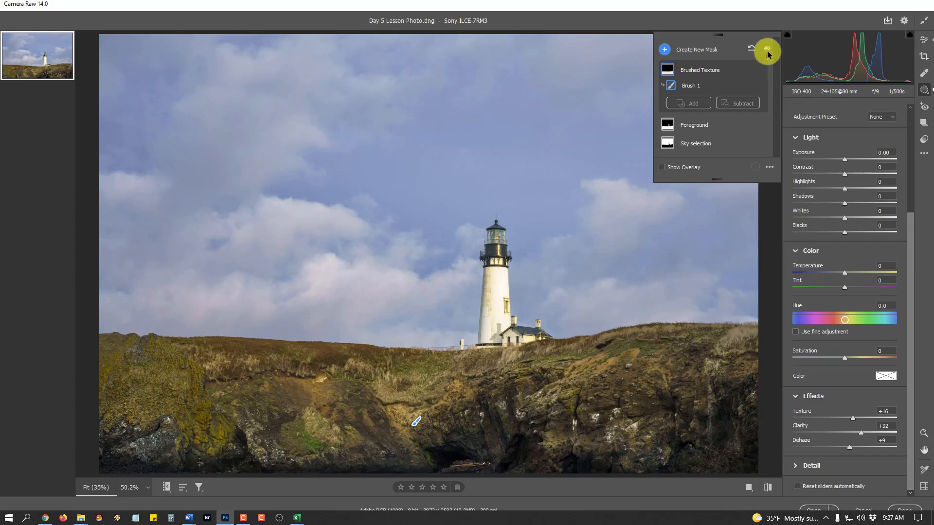
pyautogui.click(768, 49)
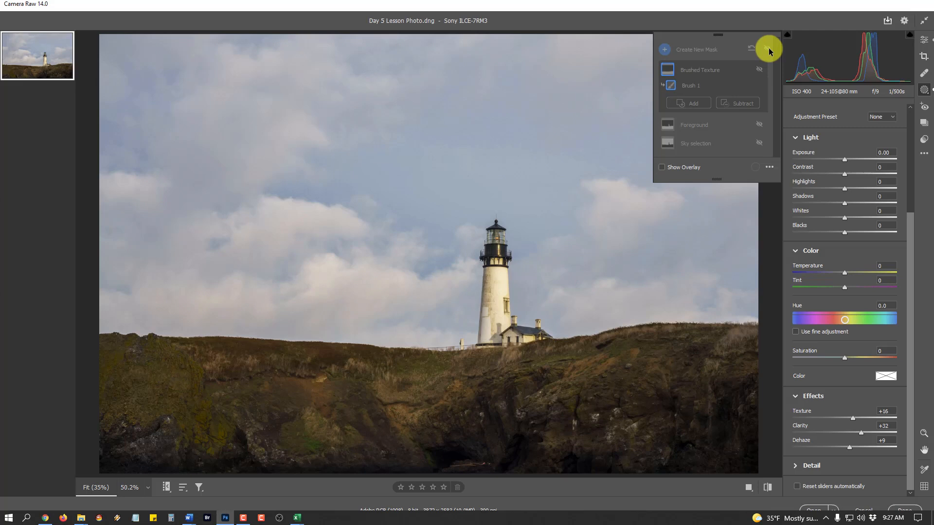
pyautogui.click(768, 49)
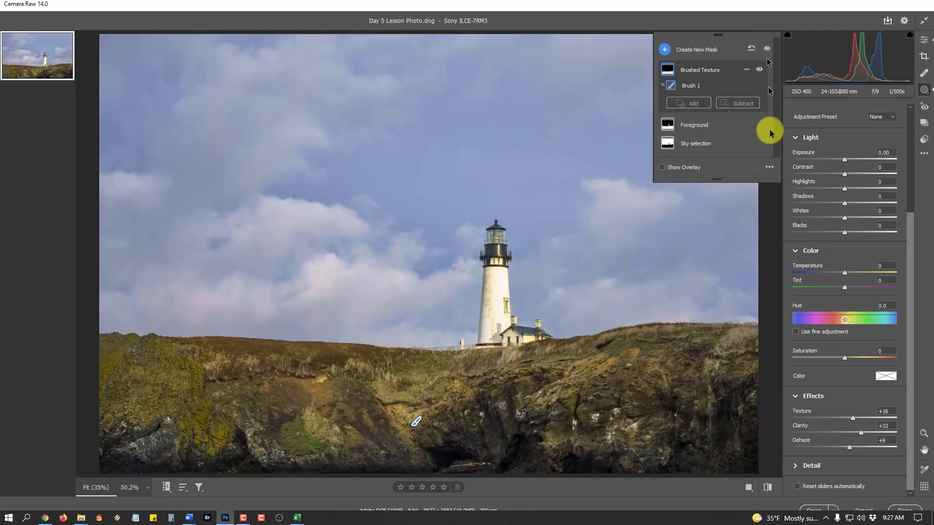
# Step: Create a linear gradient mask centred on the photo's top edge and fading out at the lighthouse top, using the overlay as a guide, then hide the overlay
pyautogui.click(665, 49)
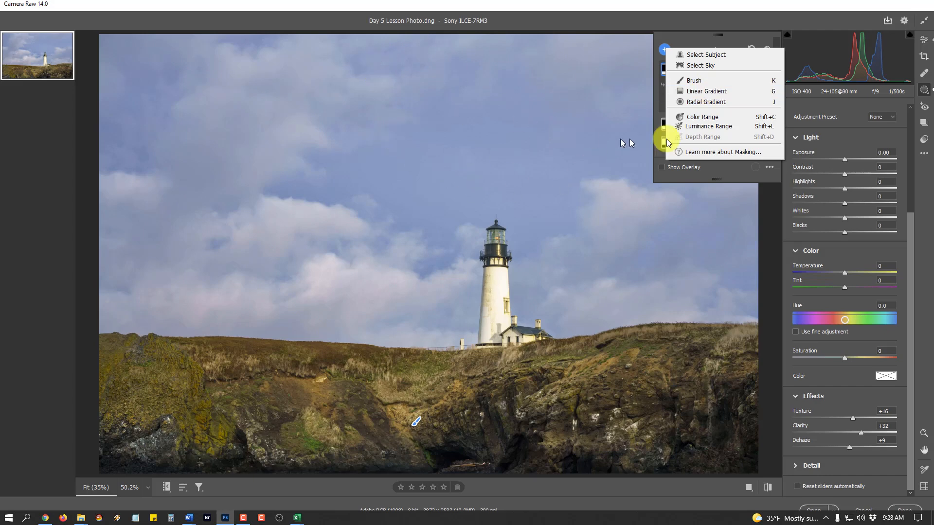
pyautogui.click(698, 92)
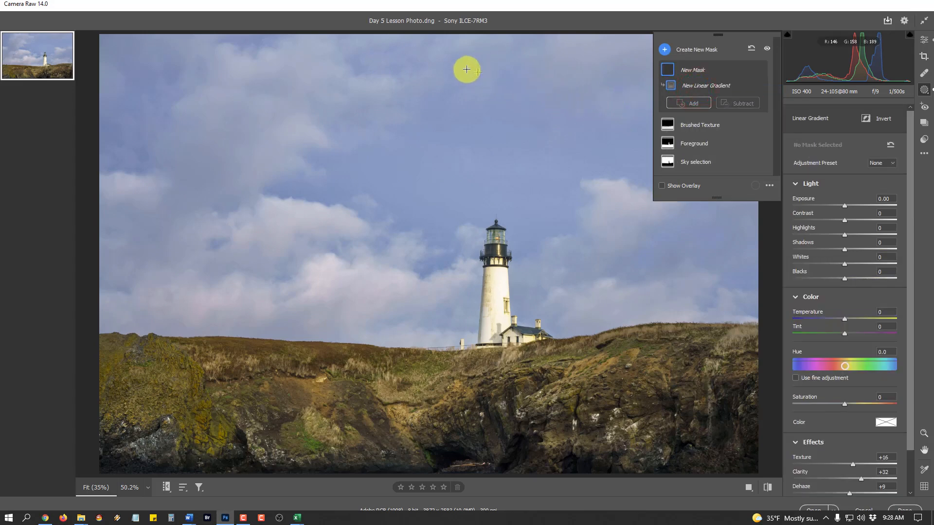
pyautogui.click(679, 189)
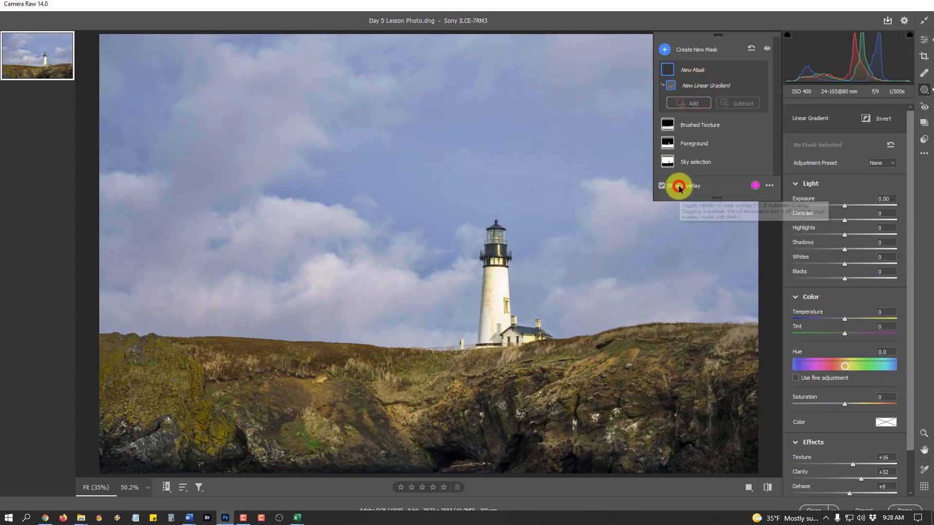
pyautogui.moveTo(452, 35); pyautogui.dragTo(452, 251)
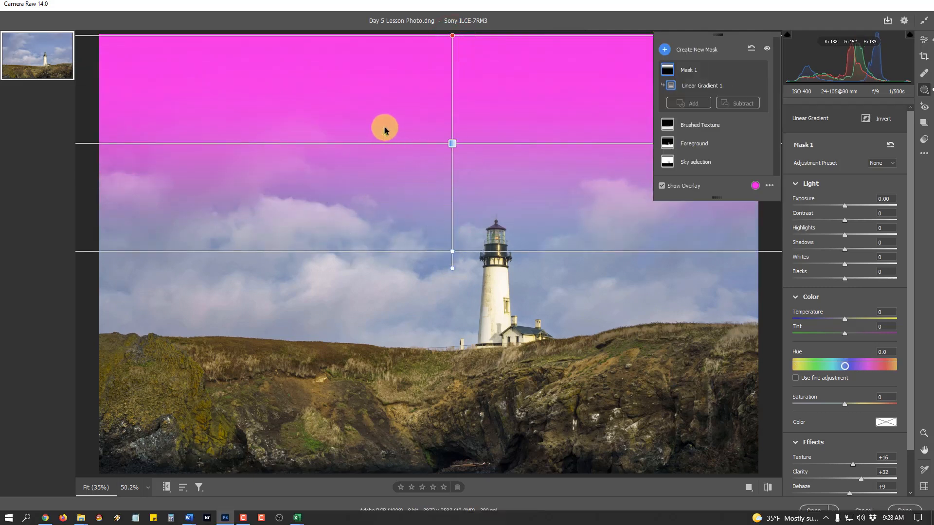
pyautogui.moveTo(452, 251); pyautogui.dragTo(430, 411)
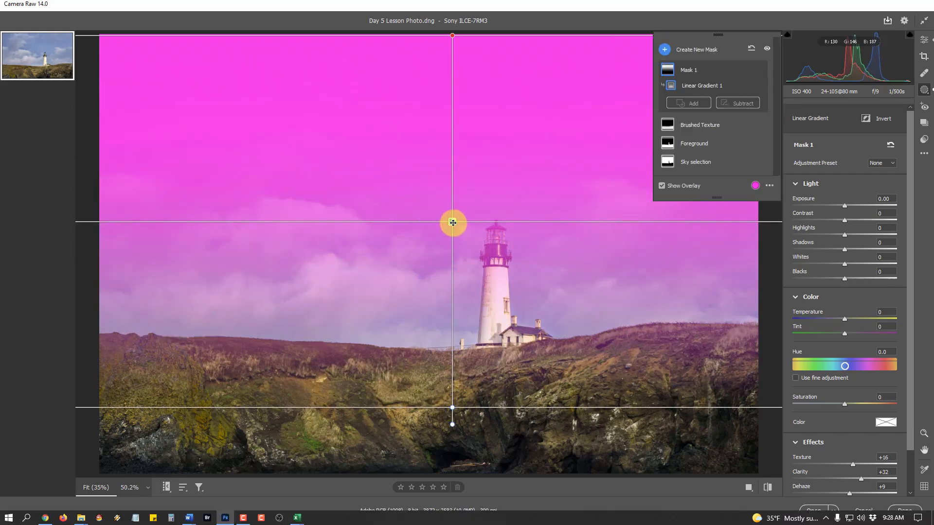
pyautogui.moveTo(452, 222); pyautogui.dragTo(473, 36)
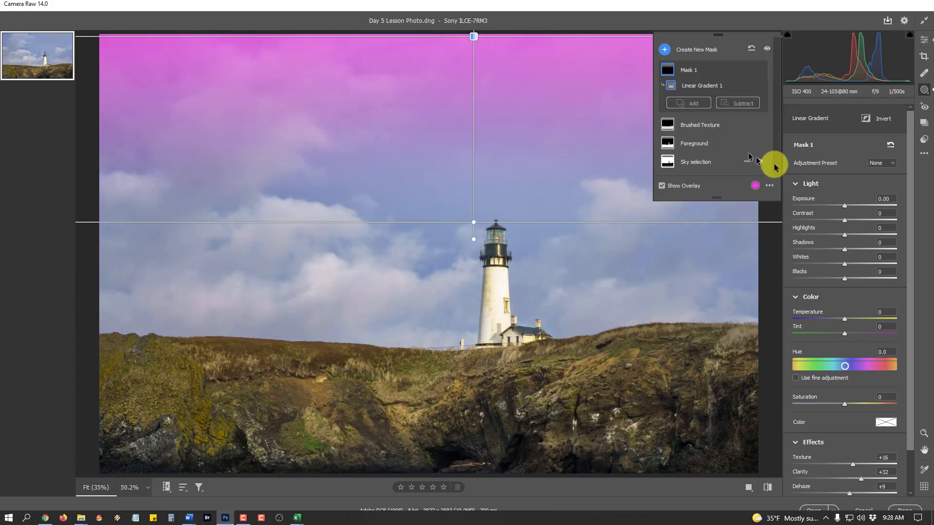
pyautogui.click(661, 186)
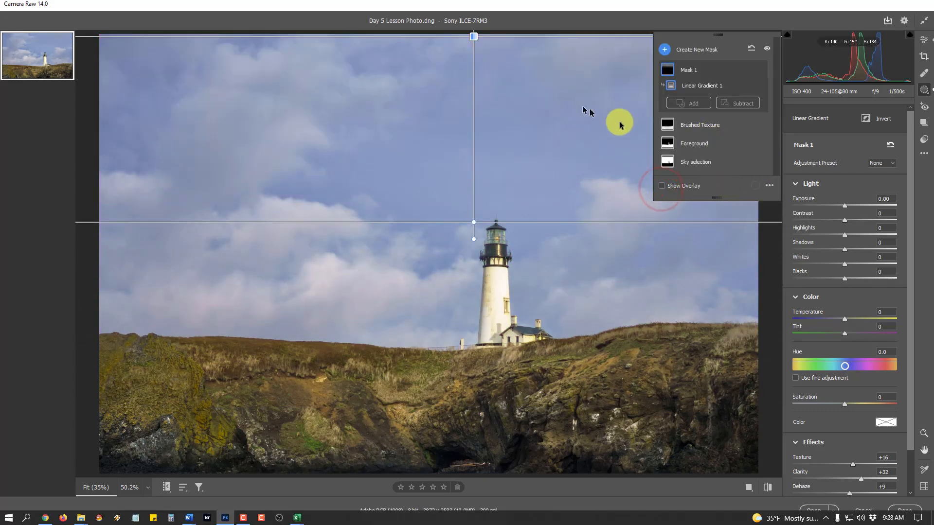
# Step: Set the linear gradient mask to Exposure -0.35, Temperature -42 and Tint +18, and preview its coverage
pyautogui.moveTo(845, 206); pyautogui.dragTo(840, 203)
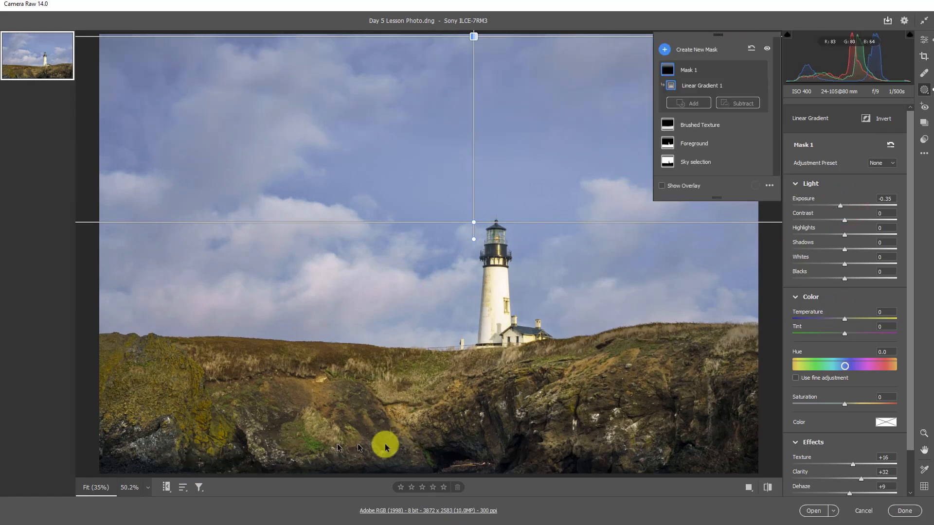
pyautogui.moveTo(844, 318)
pyautogui.mouseDown()
pyautogui.moveTo(822, 318)
pyautogui.moveTo(852, 334)
pyautogui.mouseUp()
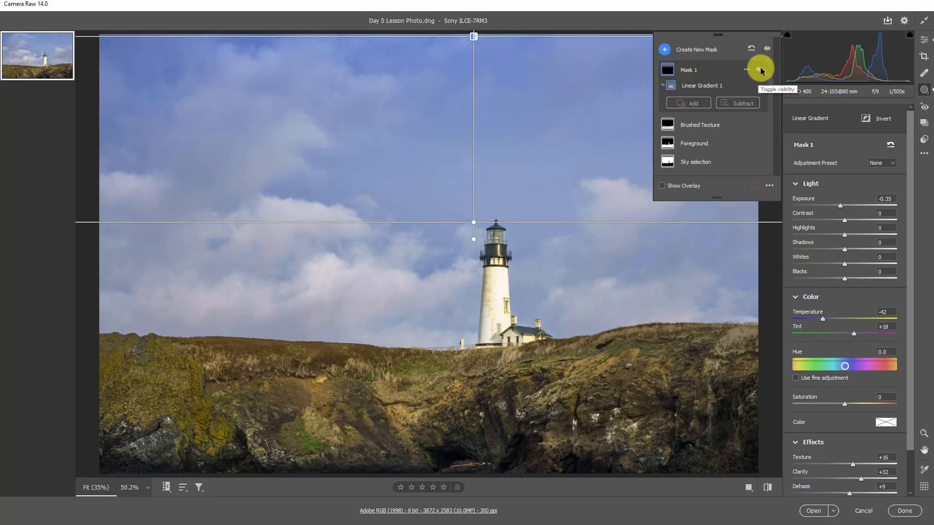
pyautogui.moveTo(664, 72)
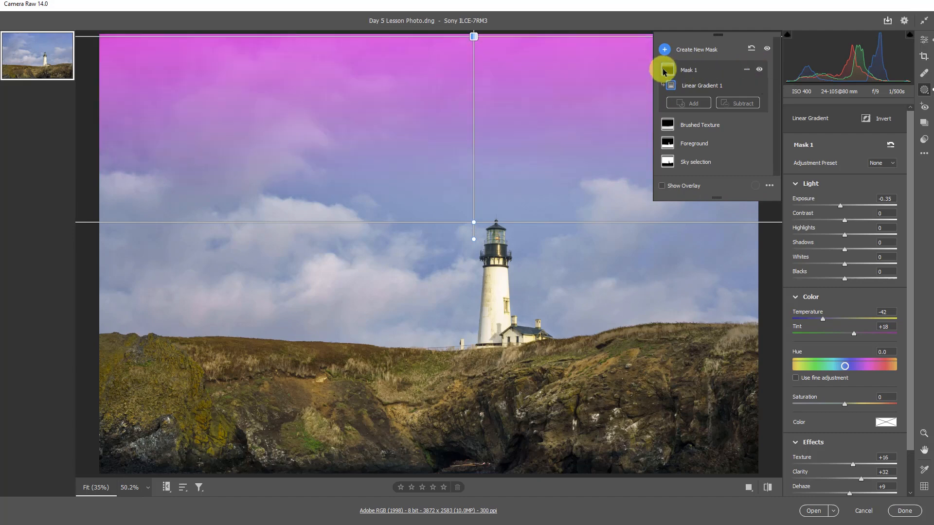
# Step: Rename the linear gradient mask as "Top of Image"
pyautogui.doubleClick(689, 70)
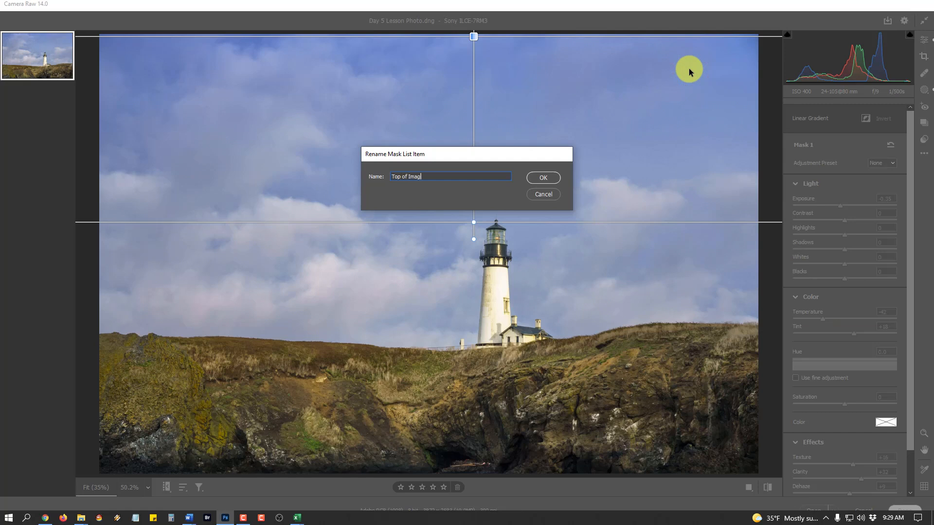
pyautogui.write('Top of Image')
pyautogui.press('Return')
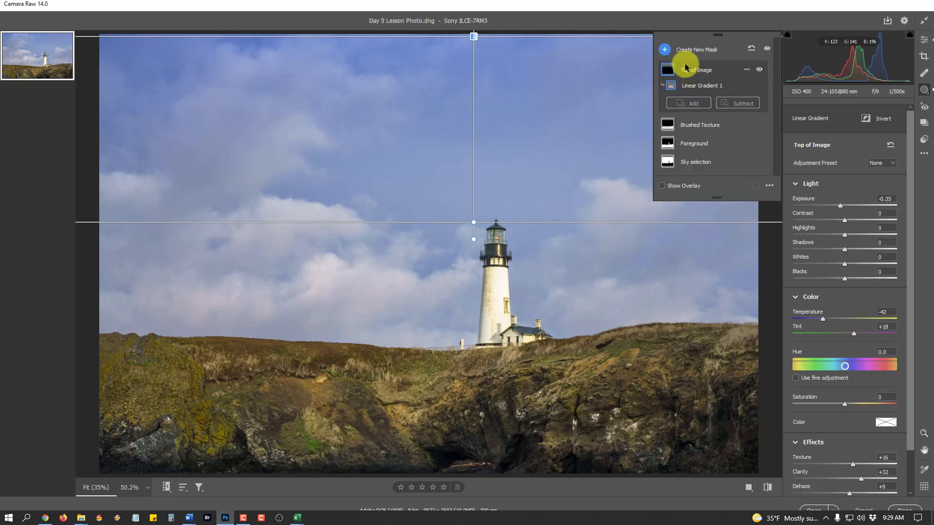
# Step: Try the linear gradient lower down at the lighthouse top, then return it to the photo's top edge
pyautogui.moveTo(473, 37); pyautogui.dragTo(486, 222)
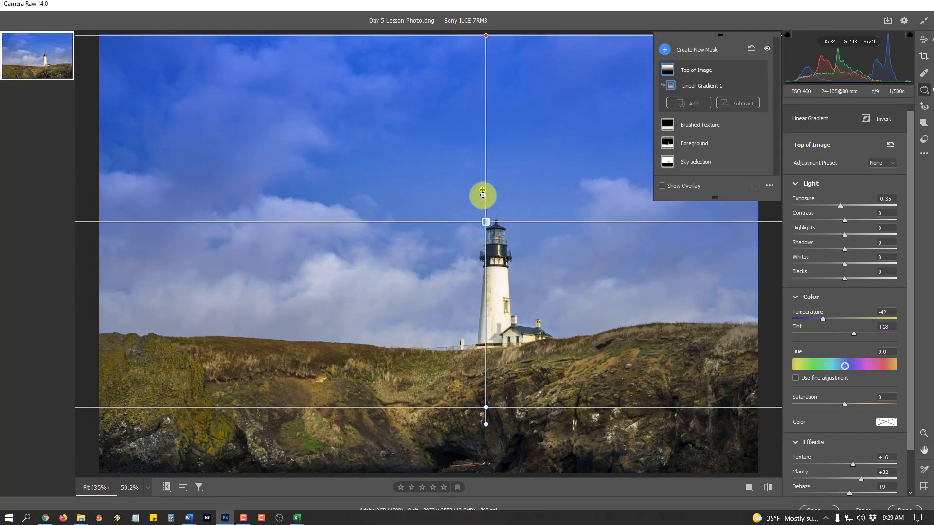
pyautogui.moveTo(486, 222); pyautogui.dragTo(462, 31)
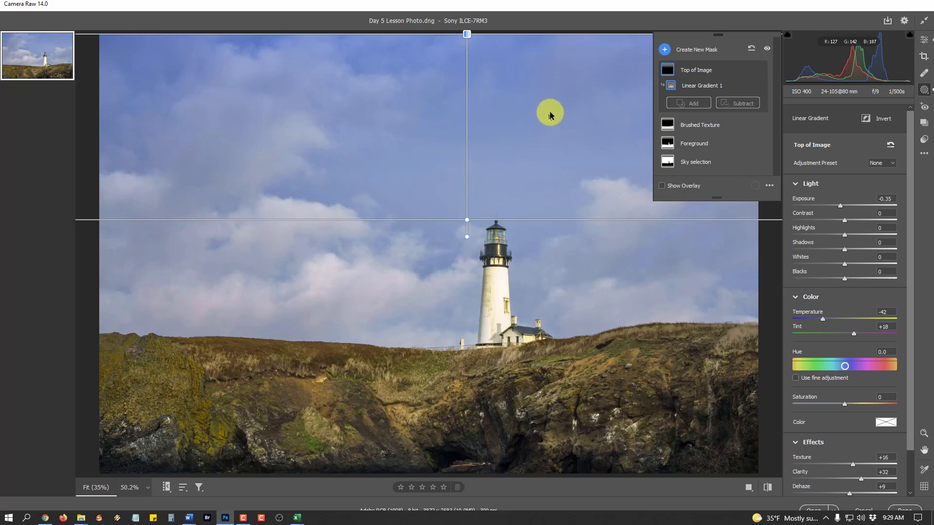
pyautogui.moveTo(469, 34)
pyautogui.mouseDown()
pyautogui.moveTo(494, 244)
pyautogui.moveTo(475, 159)
pyautogui.moveTo(469, 36)
pyautogui.mouseUp()
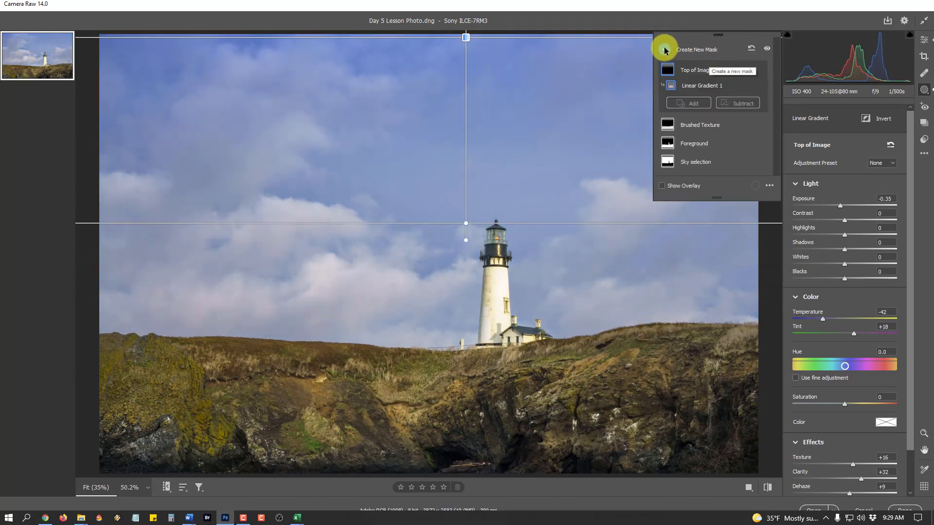
# Step: Create a large oval radial gradient mask covering most of the photo and centre it just beside the lighthouse
pyautogui.click(665, 48)
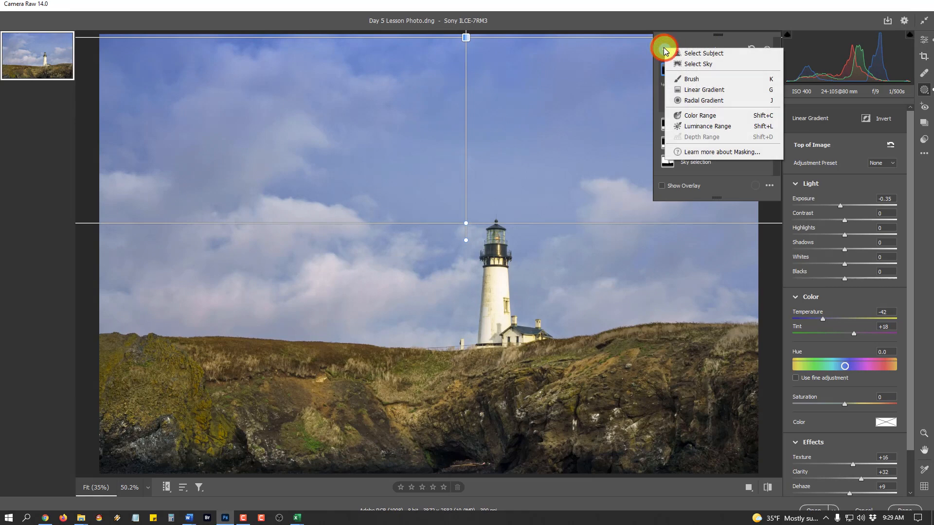
pyautogui.click(698, 103)
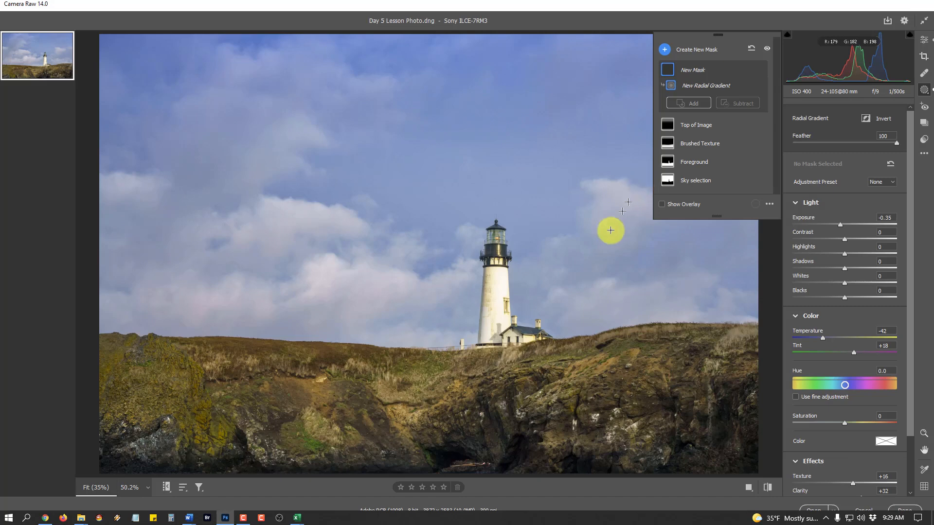
pyautogui.moveTo(285, 174); pyautogui.dragTo(512, 321)
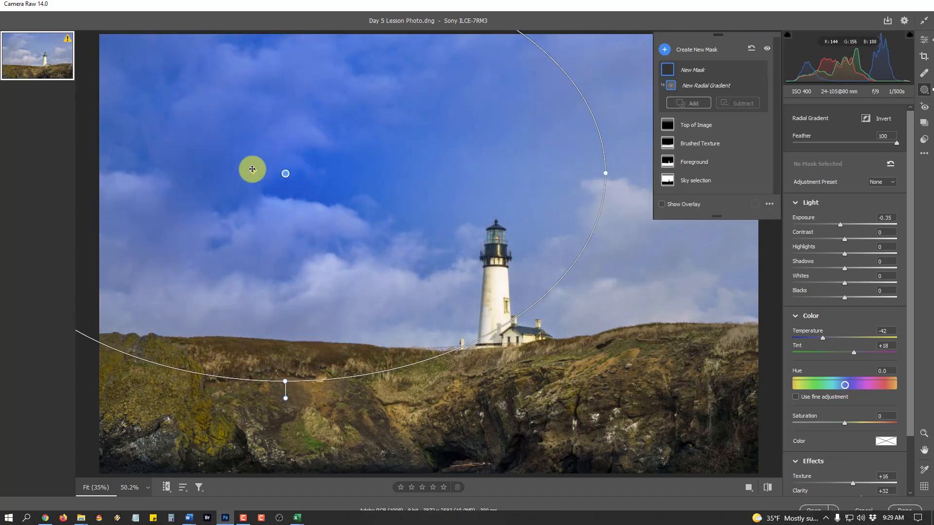
pyautogui.moveTo(286, 174)
pyautogui.mouseDown()
pyautogui.moveTo(340, 198)
pyautogui.moveTo(431, 274)
pyautogui.moveTo(436, 264)
pyautogui.mouseUp()
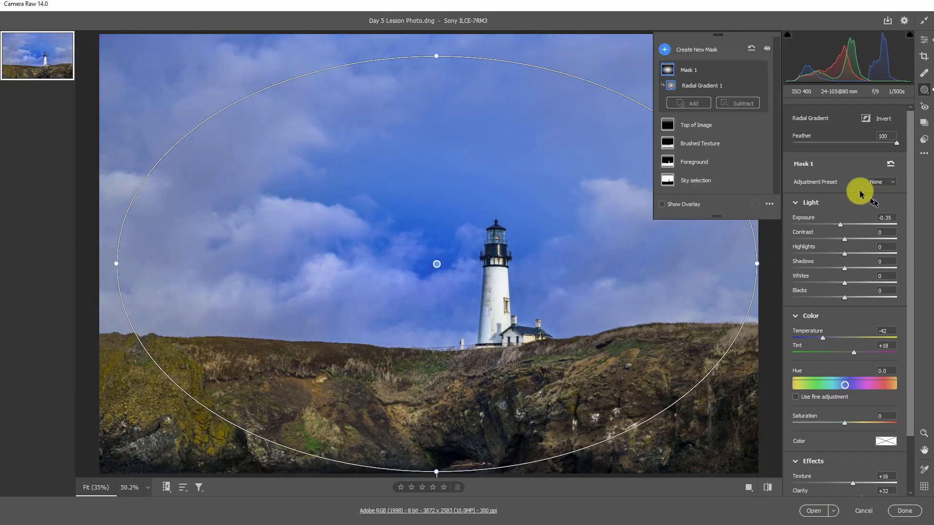
# Step: Reset the radial mask's adjustments, set Exposure +0.15, Highlights +19 and Shadows -26, and shift the oval slightly upward
pyautogui.click(891, 164)
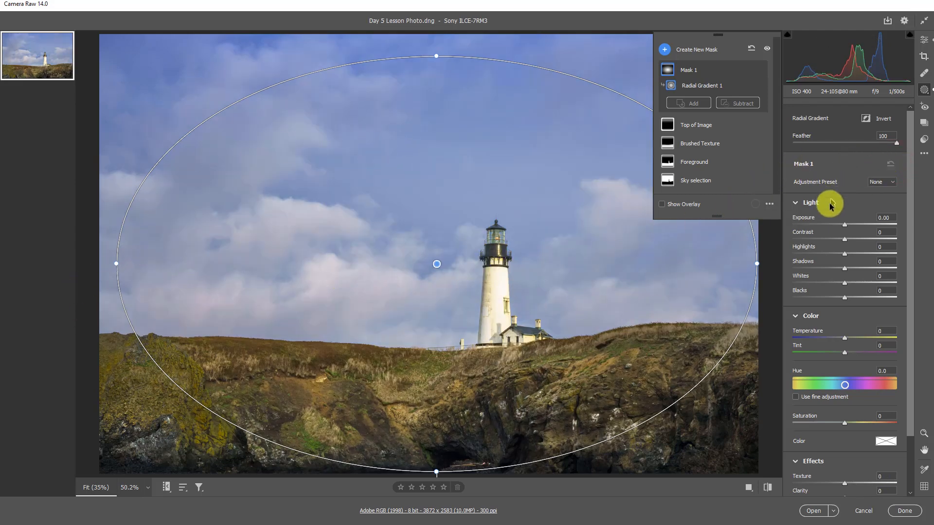
pyautogui.moveTo(844, 225); pyautogui.dragTo(833, 272)
pyautogui.moveTo(434, 263); pyautogui.dragTo(427, 140)
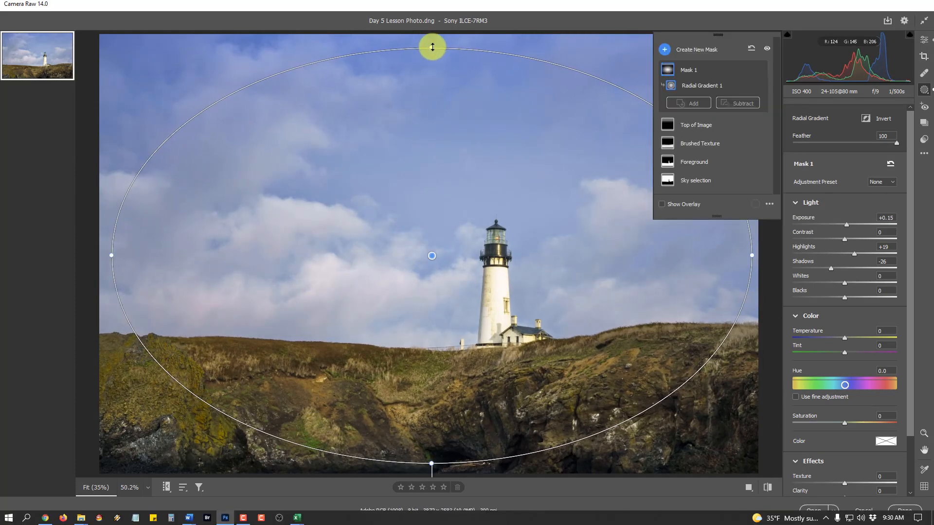
# Step: Compare the radial mask's edge at Feather 0 and Feather 100, leaving it at 100
pyautogui.moveTo(668, 70)
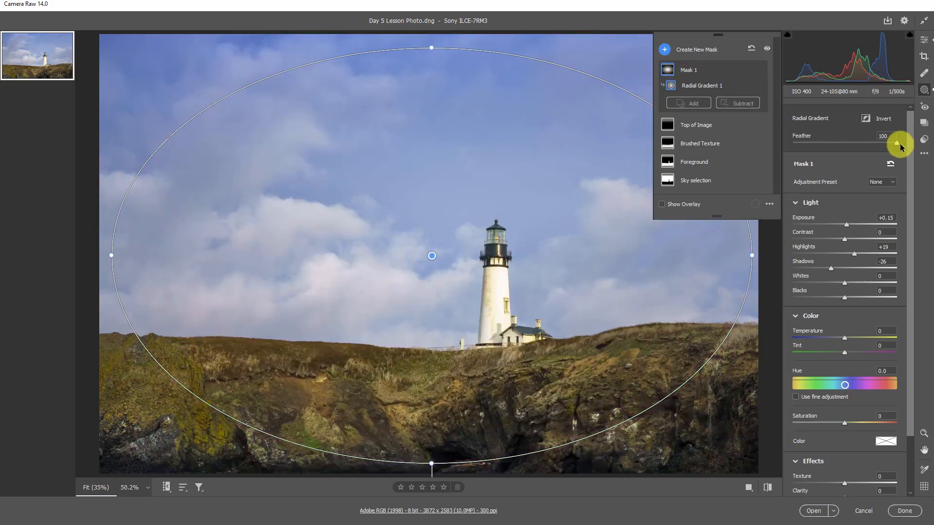
pyautogui.moveTo(899, 146); pyautogui.dragTo(520, 164)
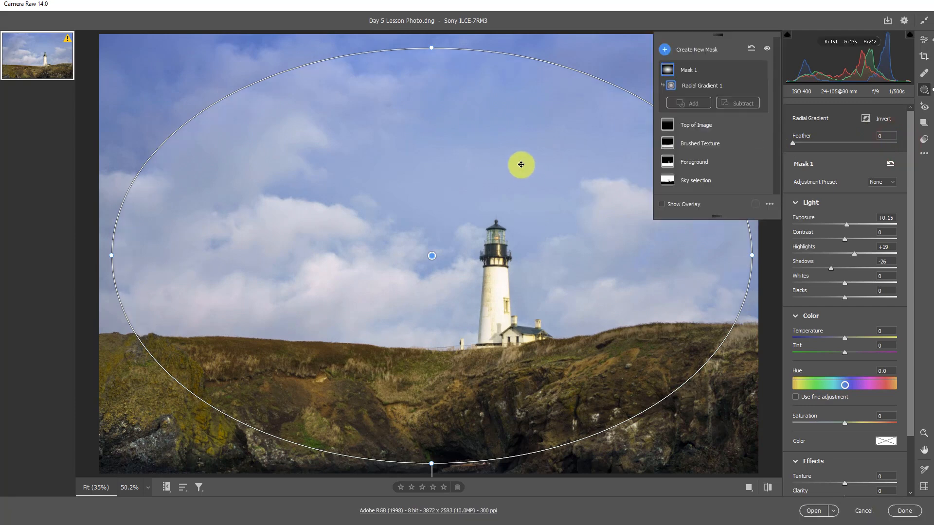
pyautogui.moveTo(667, 71)
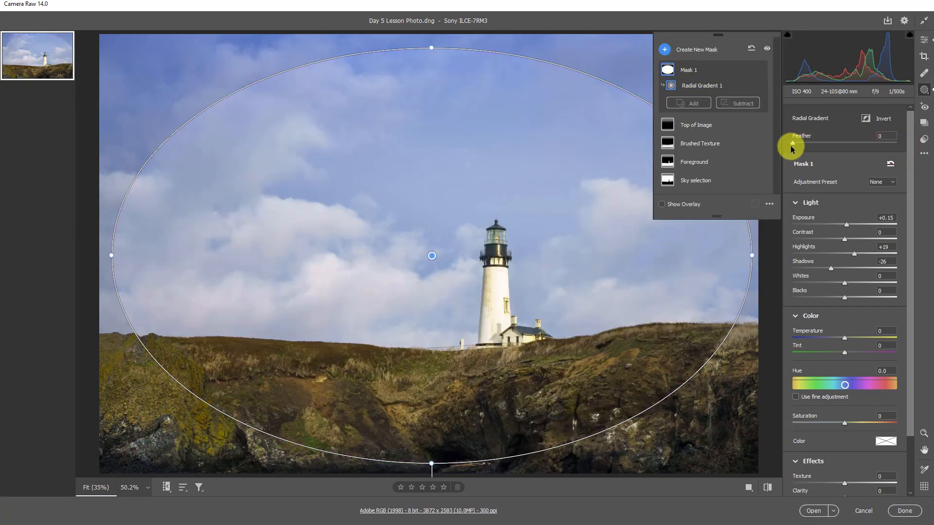
pyautogui.moveTo(792, 144); pyautogui.dragTo(929, 146)
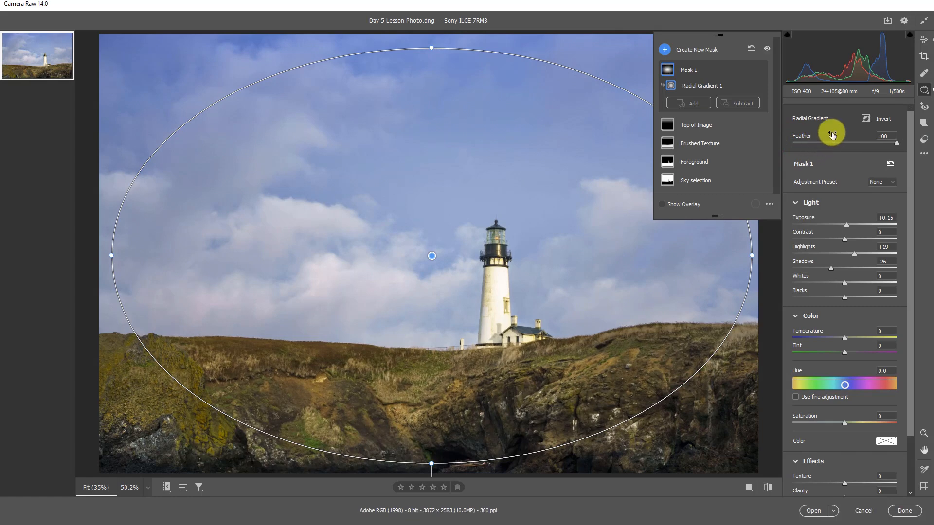
pyautogui.moveTo(668, 77)
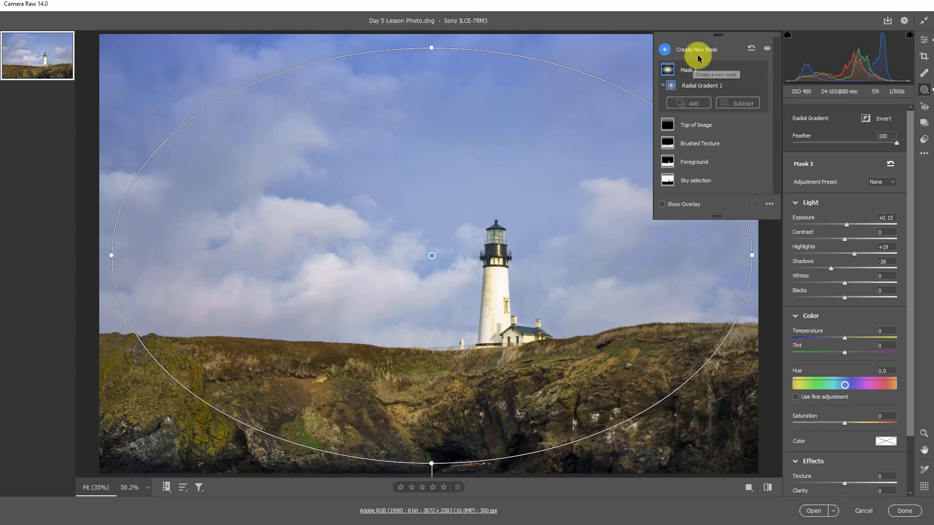
# Step: Rename the radial gradient mask as "Spotlight"
pyautogui.doubleClick(693, 70)
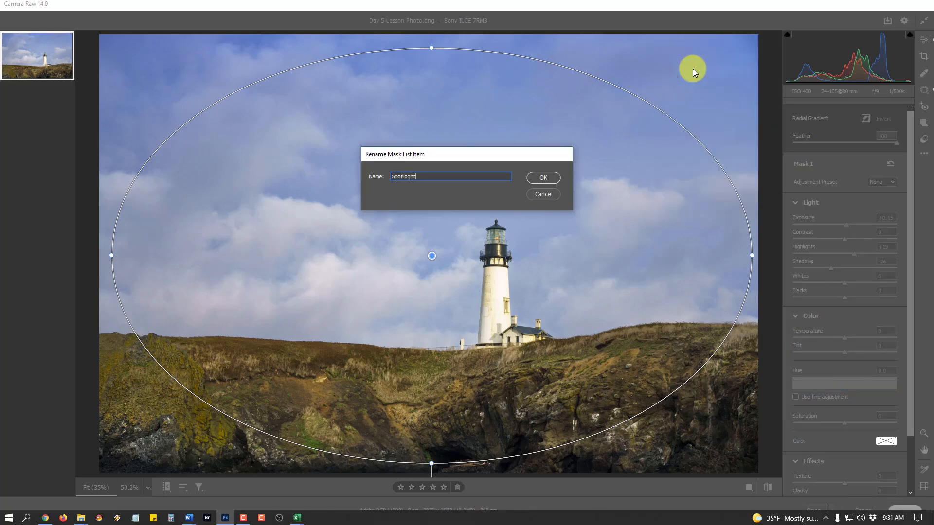
pyautogui.write('Spotlight')
pyautogui.press('Return')
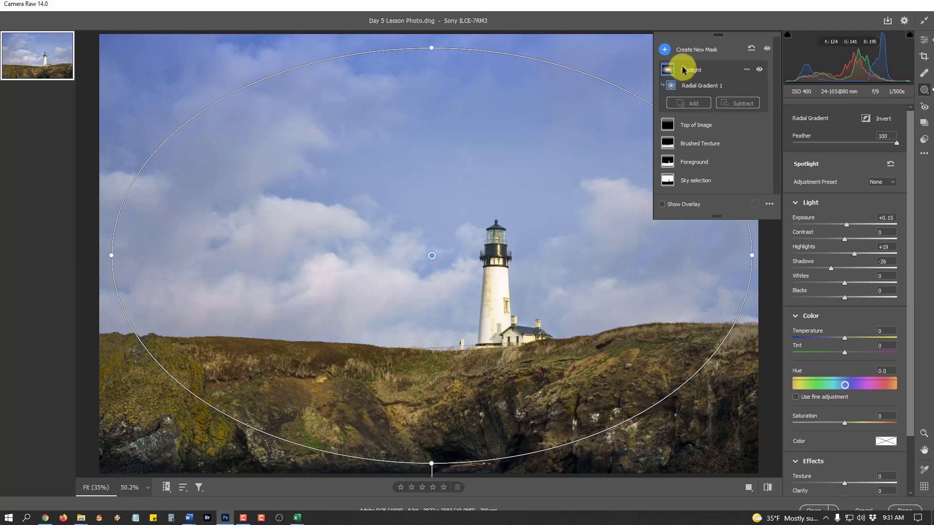
# Step: Duplicate and invert the Spotlight mask, and preview the coverage of the inverted copy
pyautogui.click(747, 72)
pyautogui.click(767, 102)
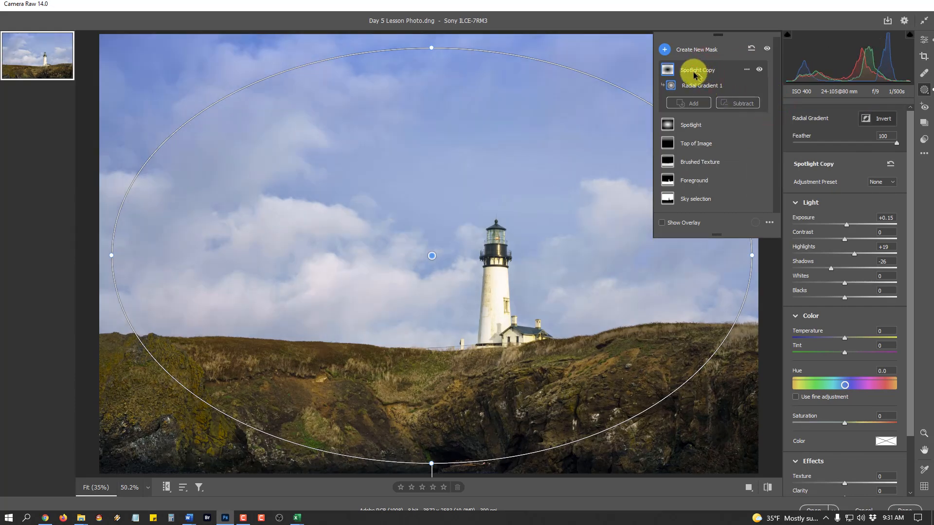
pyautogui.moveTo(667, 71)
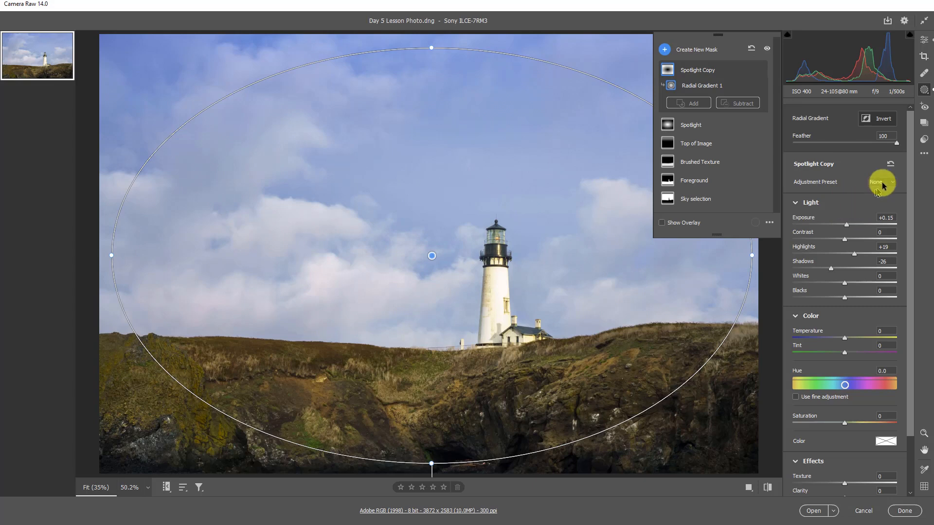
# Step: Reset the inverted copy's adjustments and set Exposure -0.20, Highlights +19 and Shadows -9
pyautogui.click(891, 163)
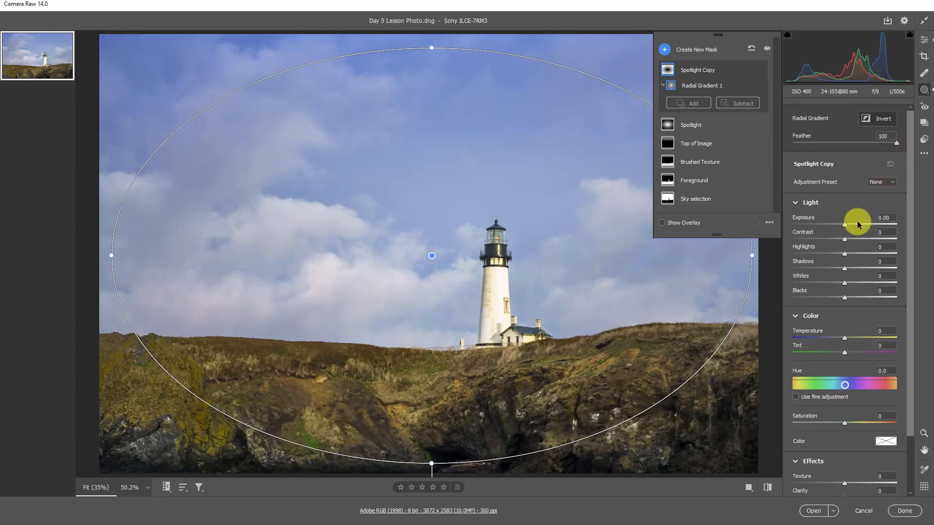
pyautogui.moveTo(845, 227); pyautogui.dragTo(844, 229)
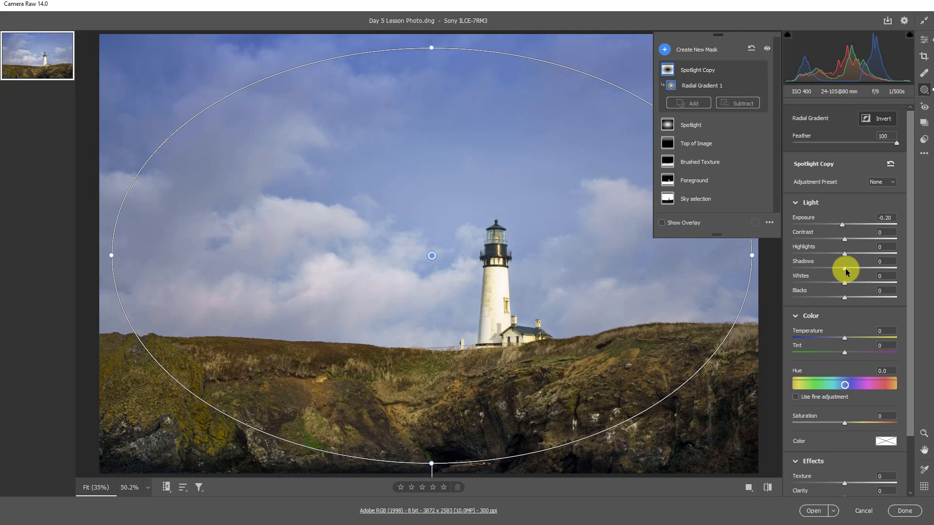
pyautogui.moveTo(845, 267); pyautogui.dragTo(853, 249)
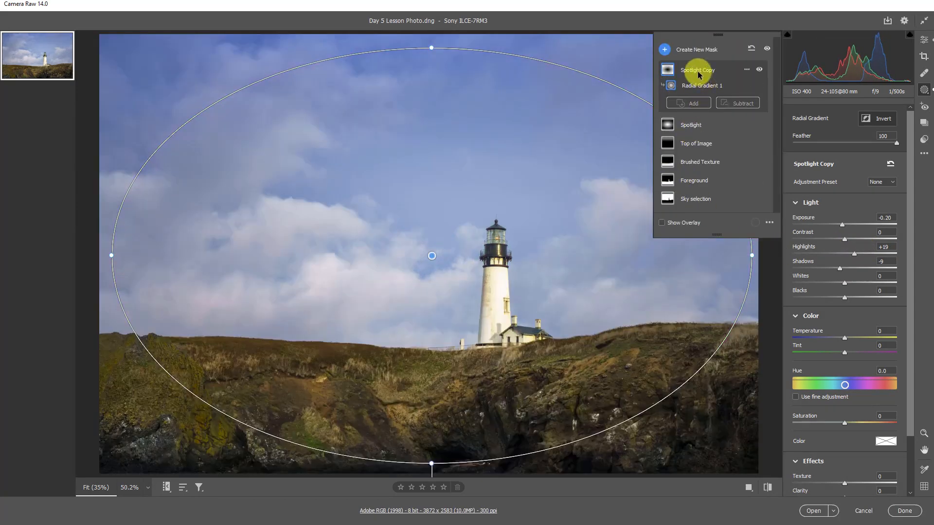
# Step: Rename the inverted Spotlight copy as "Vignette"
pyautogui.doubleClick(698, 71)
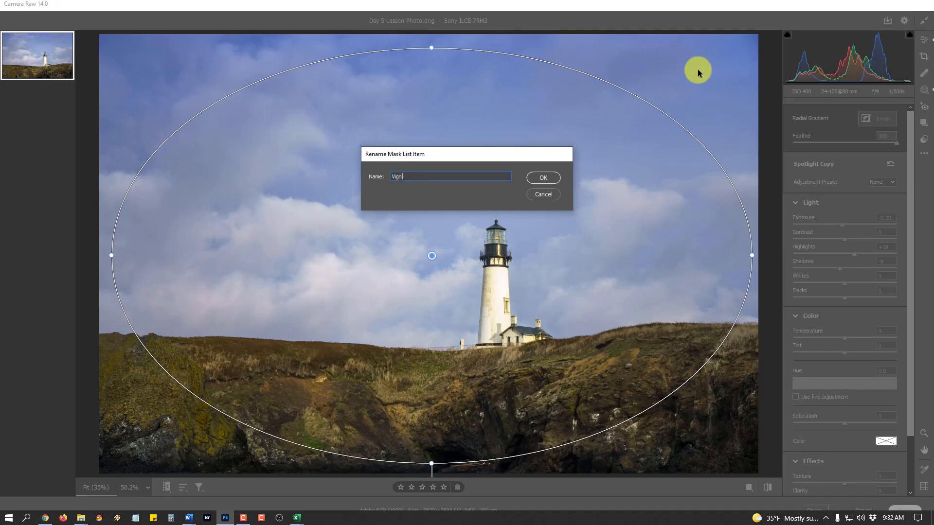
pyautogui.write('Vignette')
pyautogui.press('Return')
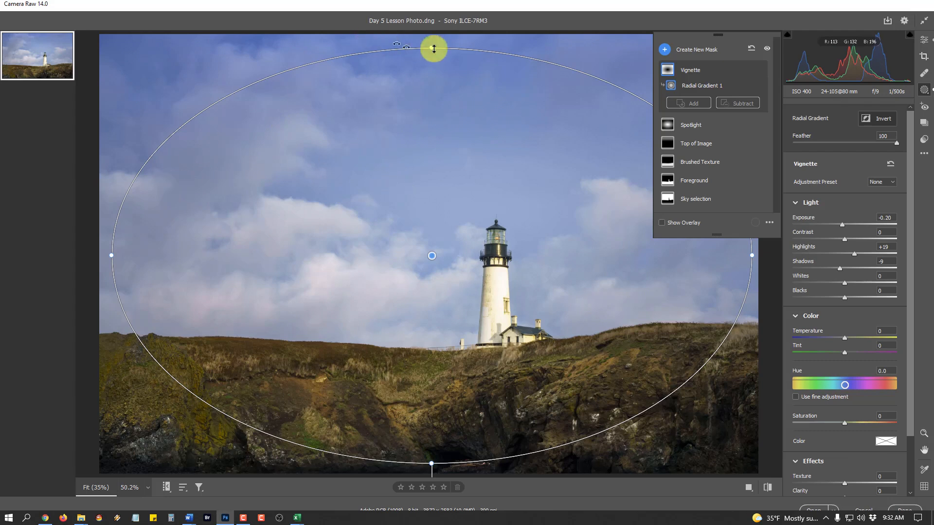
# Step: Enlarge the Vignette ellipse proportionally until it extends past the photo's edges, and shift it slightly upward
pyautogui.click(732, 10)
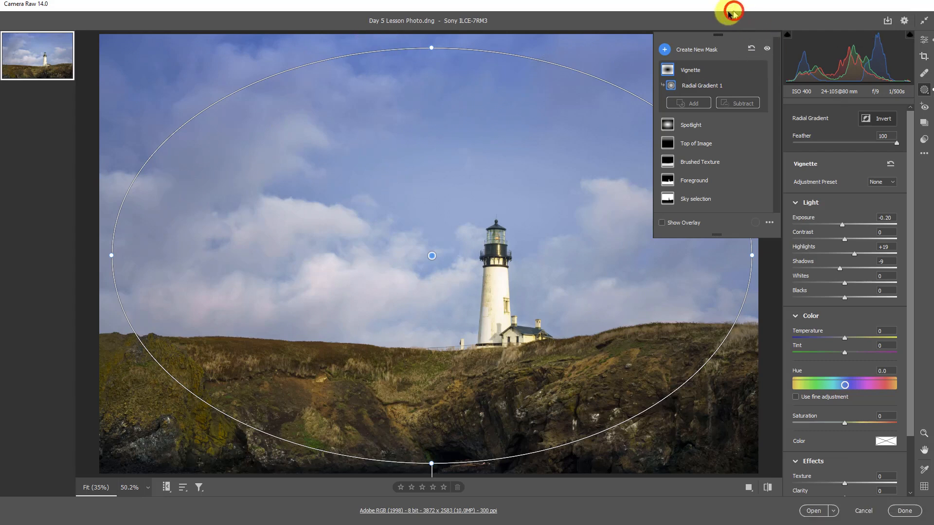
pyautogui.keyDown('shift'); pyautogui.click(430, 45); pyautogui.keyUp('shift')
pyautogui.moveTo(431, 45); pyautogui.dragTo(315, 4)
pyautogui.moveTo(433, 257)
pyautogui.mouseDown()
pyautogui.moveTo(447, 250)
pyautogui.moveTo(436, 248)
pyautogui.mouseUp()
pyautogui.moveTo(435, 239); pyautogui.dragTo(434, 239)
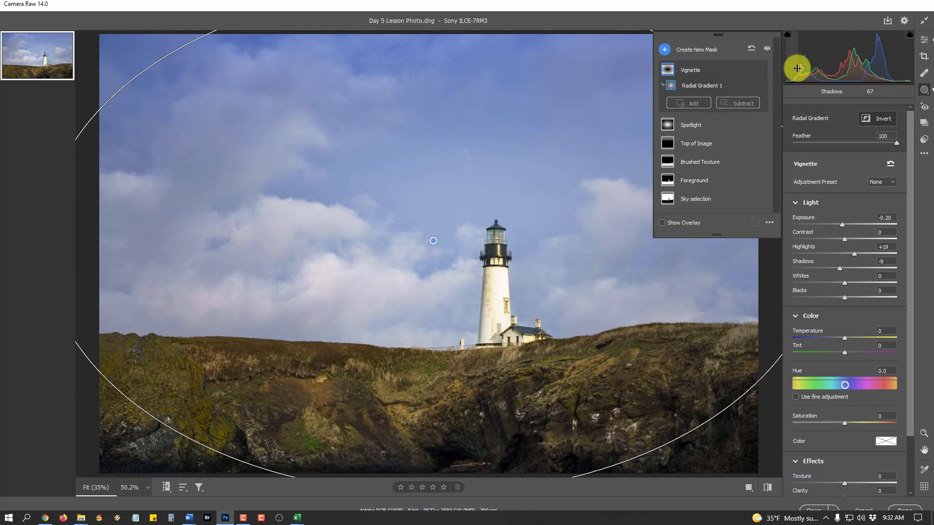
# Step: Compare the photo with and without the Vignette mask, the Spotlight mask and all masks together
pyautogui.click(761, 70)
pyautogui.click(761, 70)
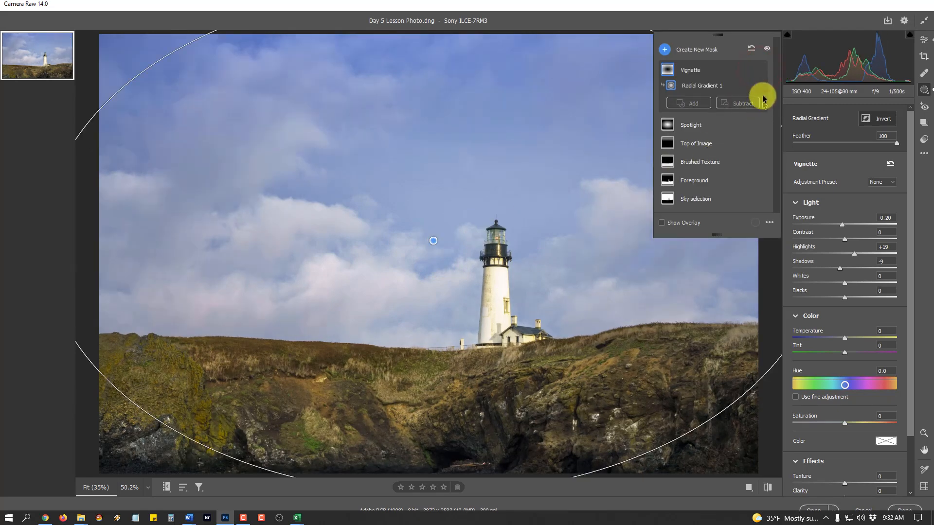
pyautogui.click(759, 124)
pyautogui.click(759, 125)
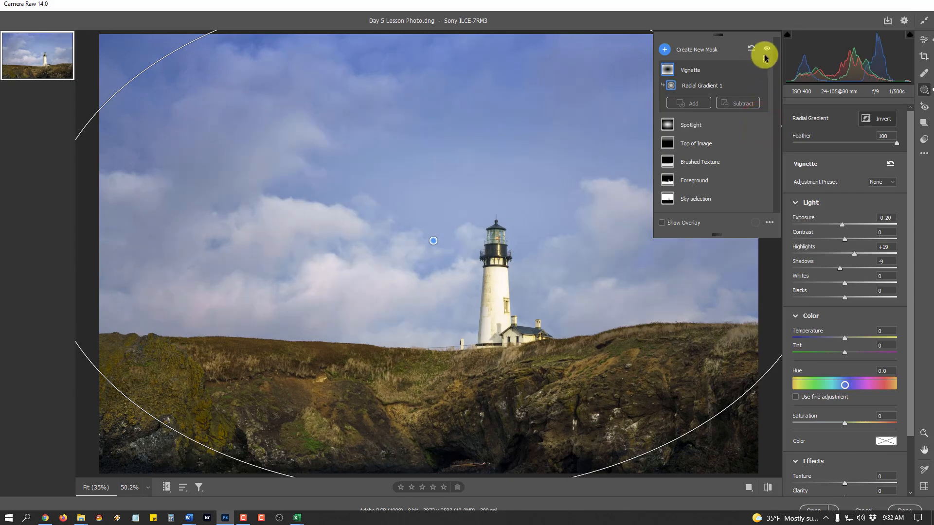
pyautogui.click(768, 50)
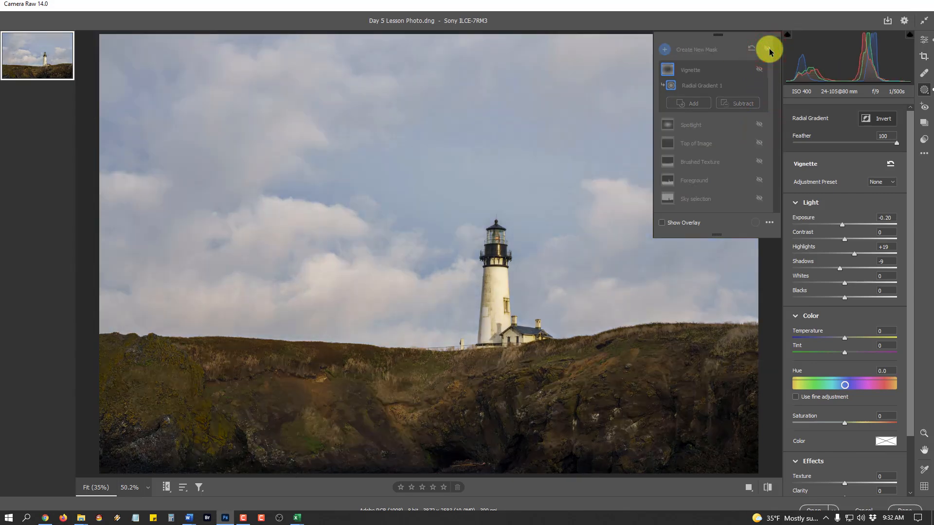
pyautogui.click(768, 51)
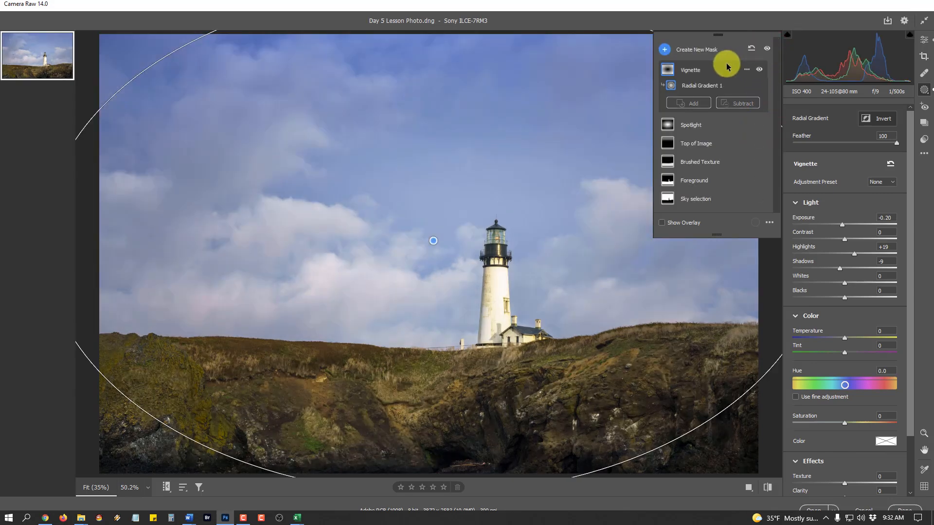
# Step: Create a Color Range mask sampled from the blue sky above the lighthouse
pyautogui.click(664, 49)
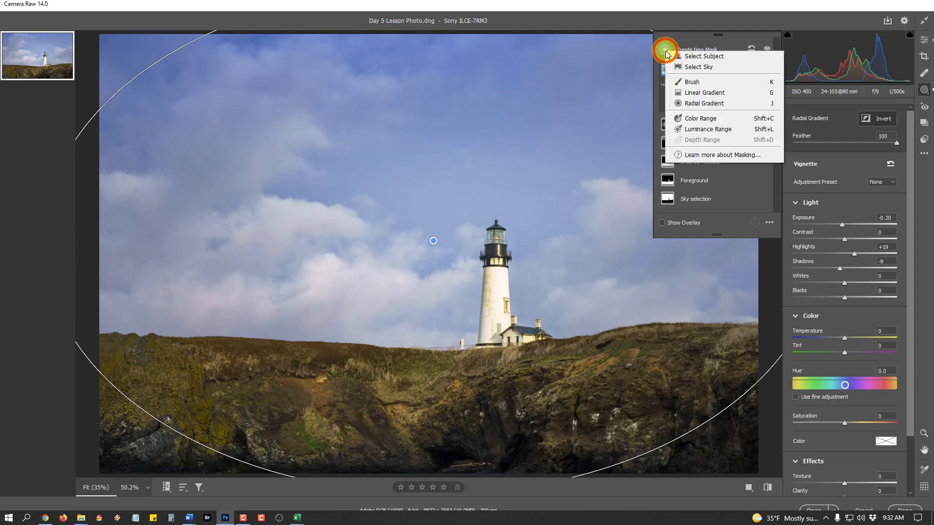
pyautogui.click(703, 123)
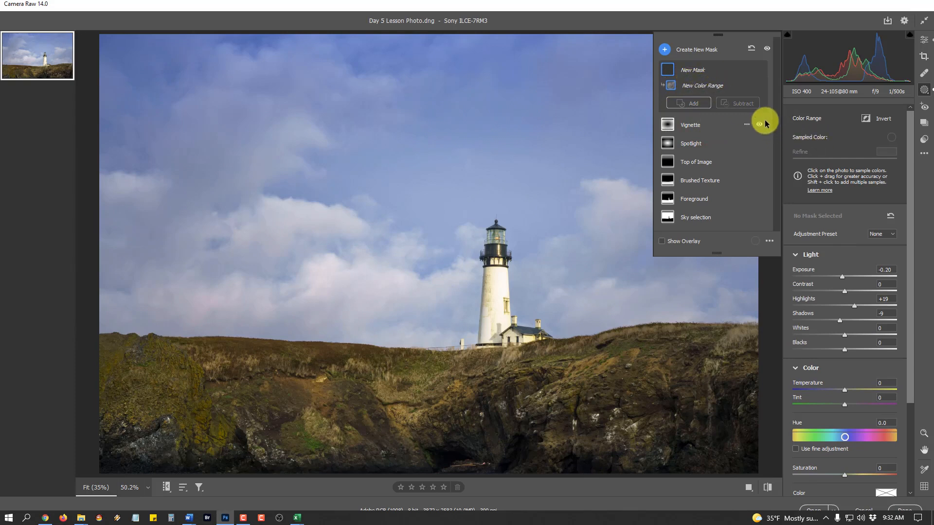
pyautogui.click(516, 122)
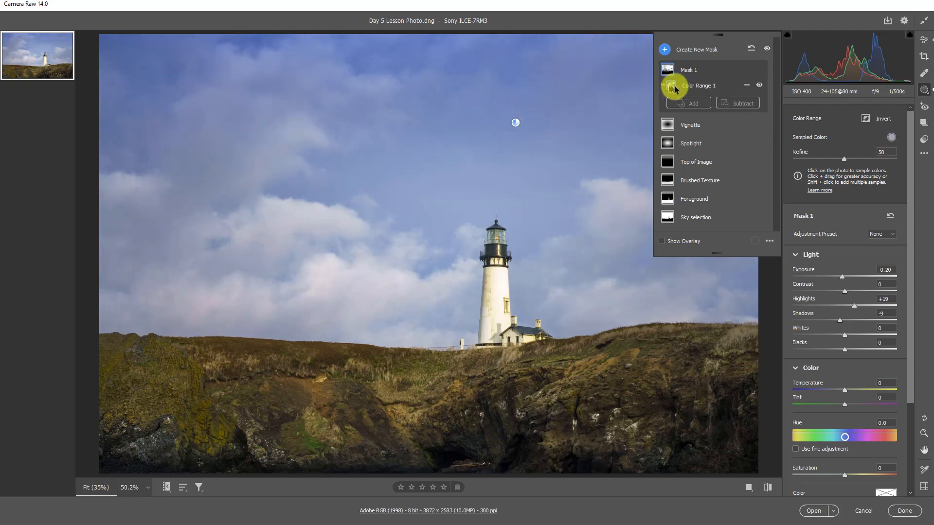
pyautogui.moveTo(672, 72)
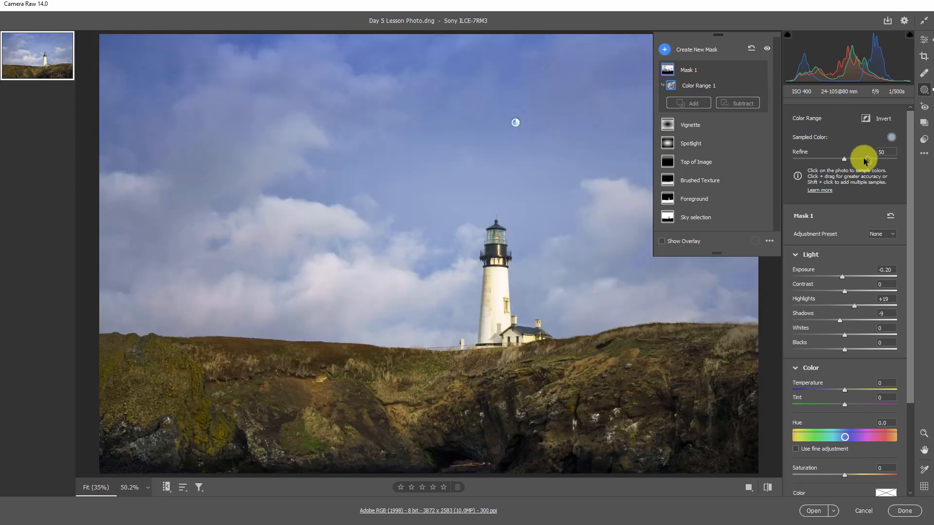
# Step: With the mask overlay shown, set Refine to 10 and add a second color sample from the blue at the sky's upper edge
pyautogui.click(672, 241)
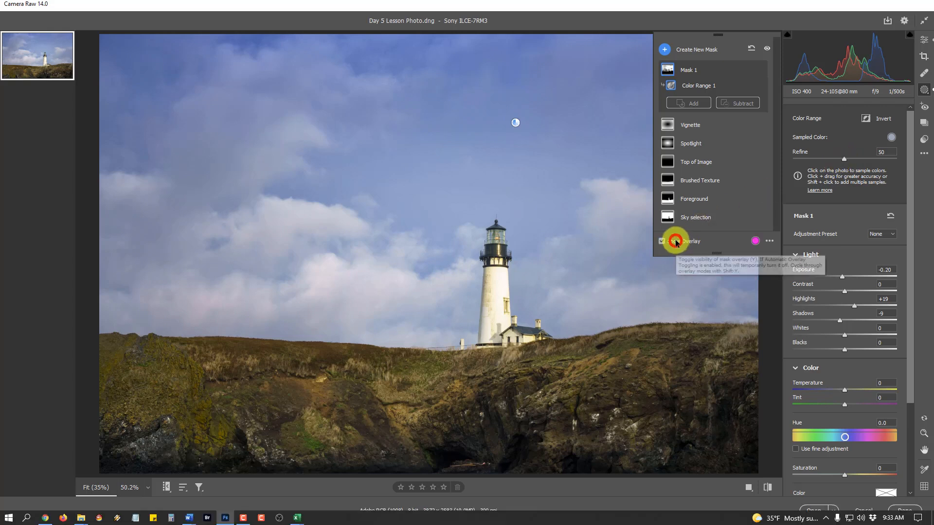
pyautogui.moveTo(845, 160); pyautogui.dragTo(909, 157)
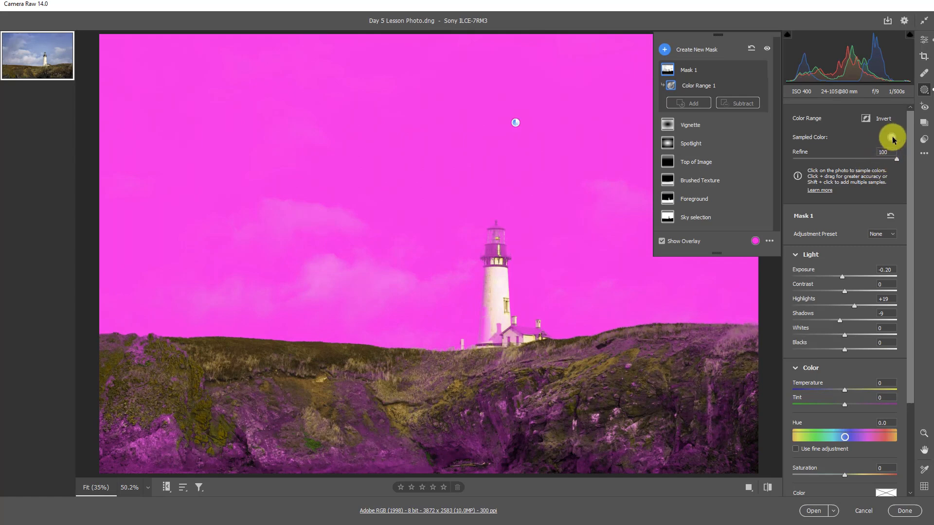
pyautogui.moveTo(897, 159); pyautogui.dragTo(765, 157)
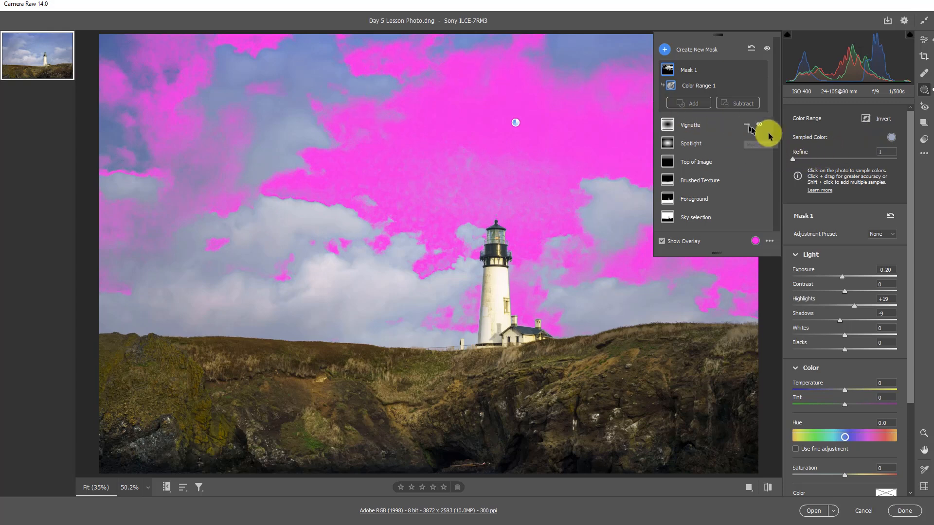
pyautogui.click(793, 158)
pyautogui.moveTo(794, 158); pyautogui.dragTo(804, 156)
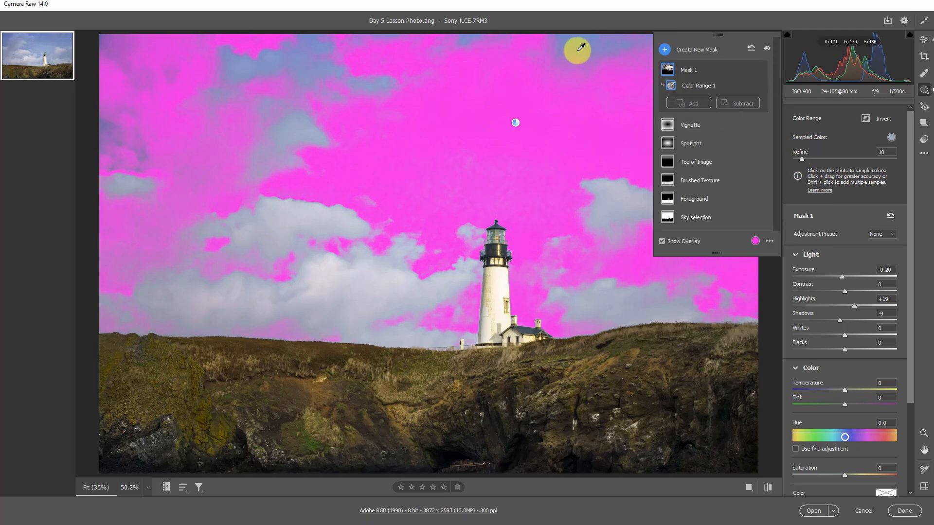
pyautogui.press('shift')
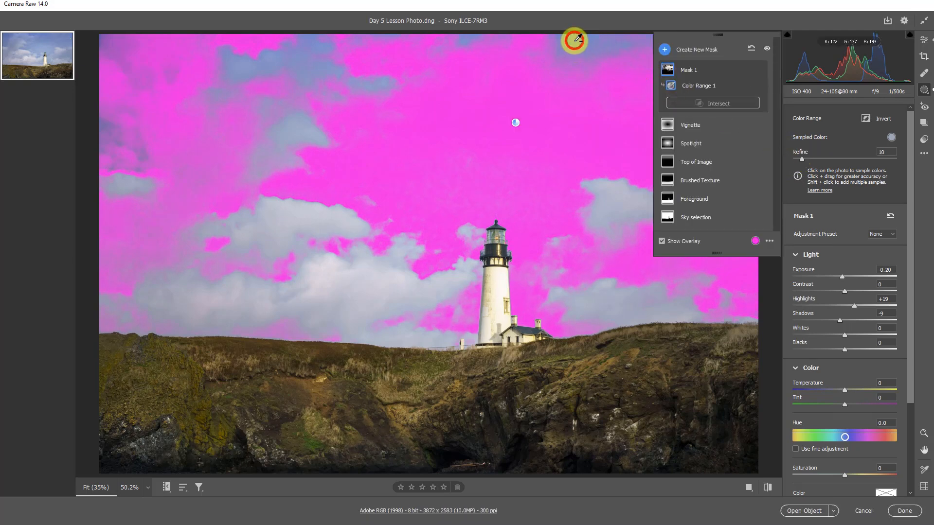
pyautogui.keyDown('shift'); pyautogui.click(575, 41); pyautogui.keyUp('shift')
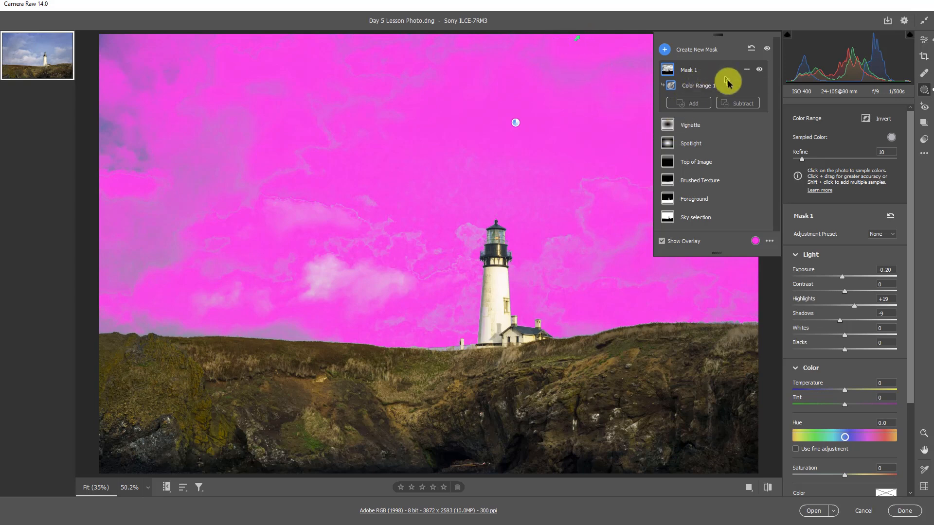
# Step: Reset the color range mask's adjustments with the overlay off, and set Temperature to -29
pyautogui.click(664, 241)
pyautogui.click(890, 215)
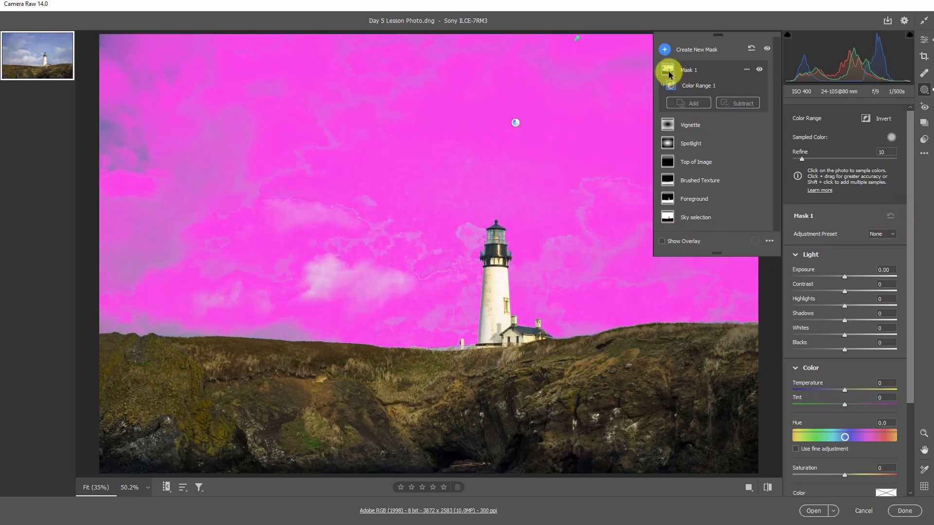
pyautogui.click(844, 390)
pyautogui.moveTo(843, 390); pyautogui.dragTo(831, 392)
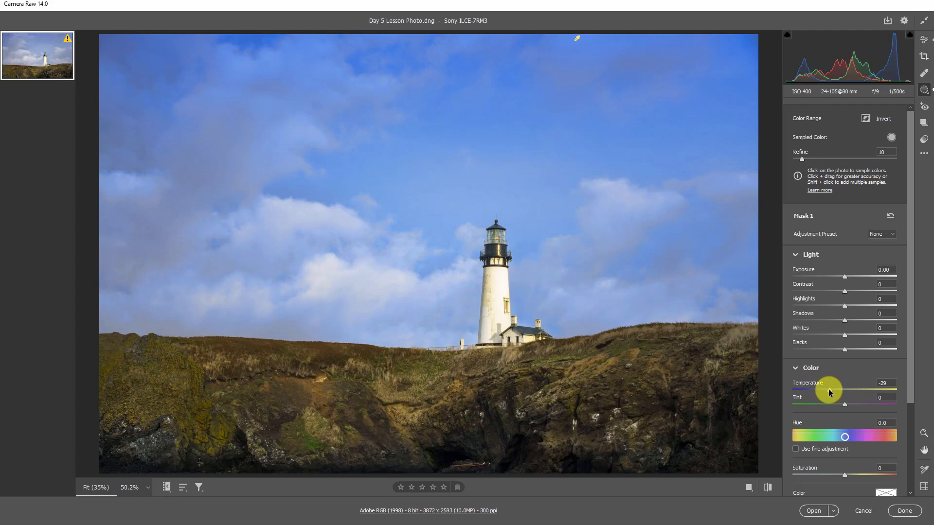
pyautogui.moveTo(830, 392)
pyautogui.mouseDown()
pyautogui.moveTo(840, 388)
pyautogui.moveTo(829, 389)
pyautogui.mouseUp()
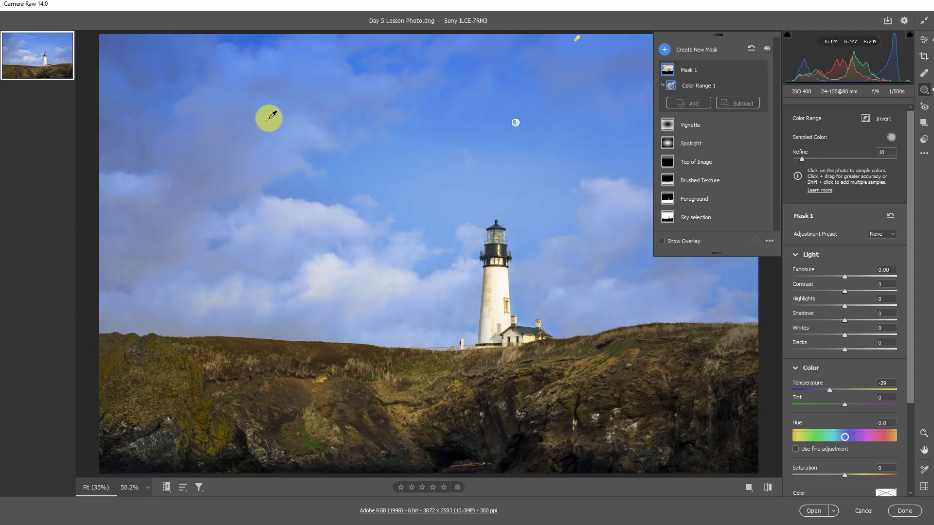
# Step: Rename the color range mask as "Blue Sky Sample" and turn off its visibility
pyautogui.doubleClick(690, 70)
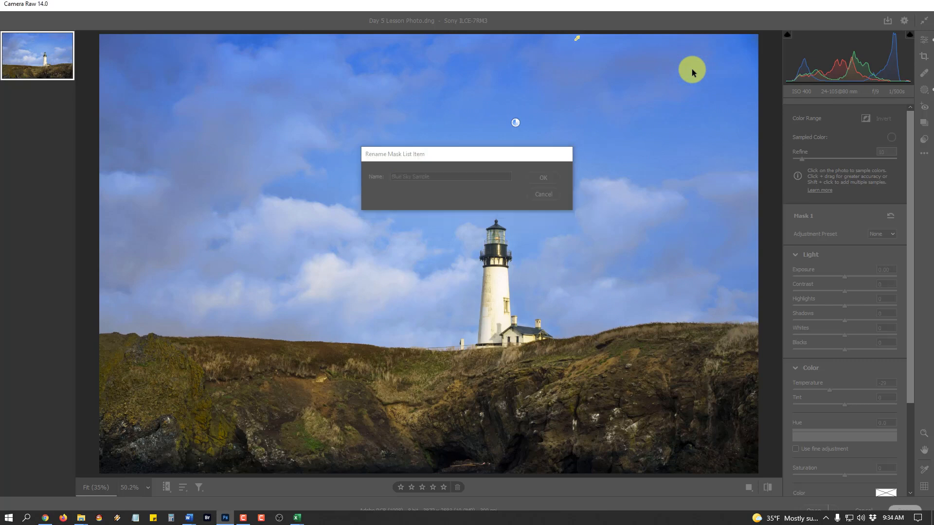
pyautogui.write('Blue Sky Sample')
pyautogui.press('Return')
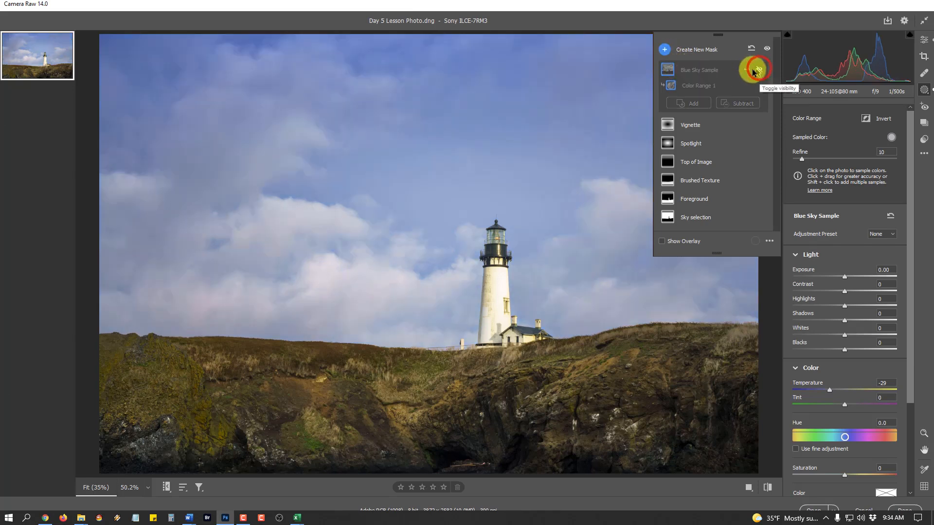
# Step: Create a Luminance Range mask sampled from the bright clouds beside the lighthouse
pyautogui.click(664, 49)
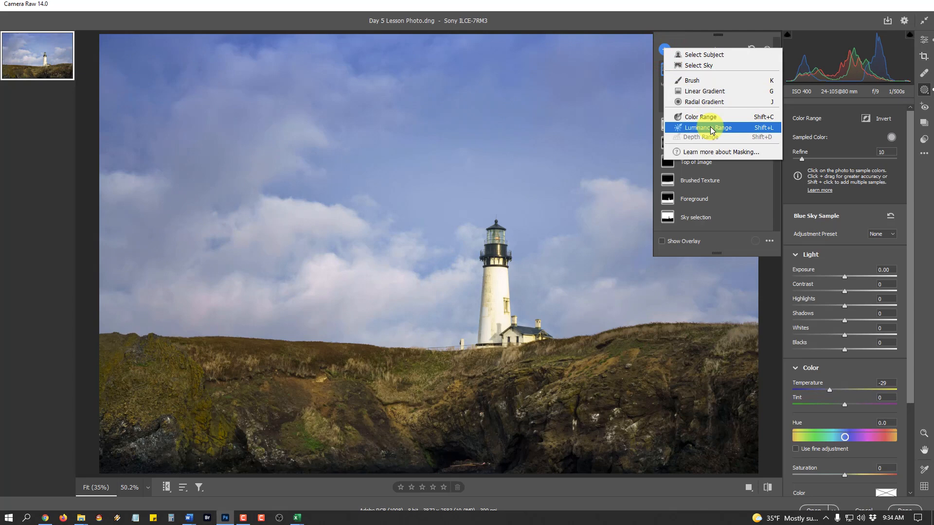
pyautogui.click(710, 127)
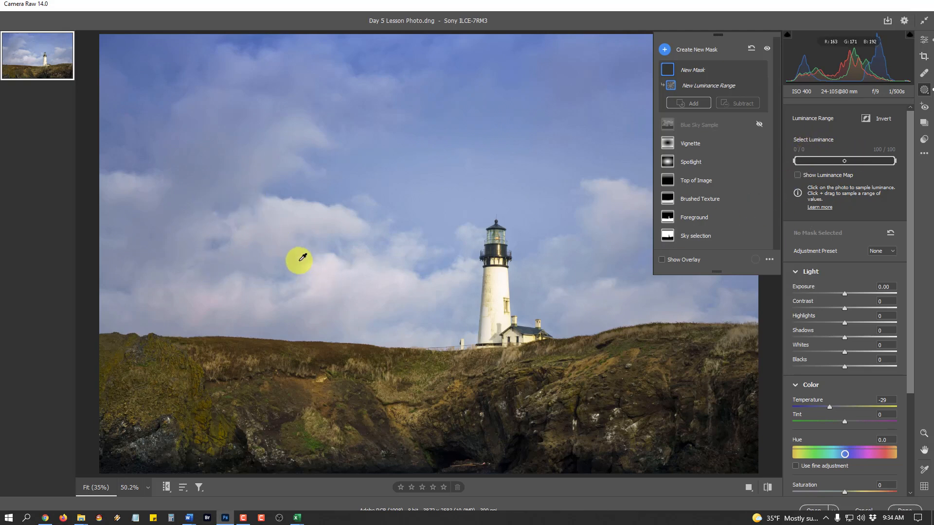
pyautogui.click(331, 270)
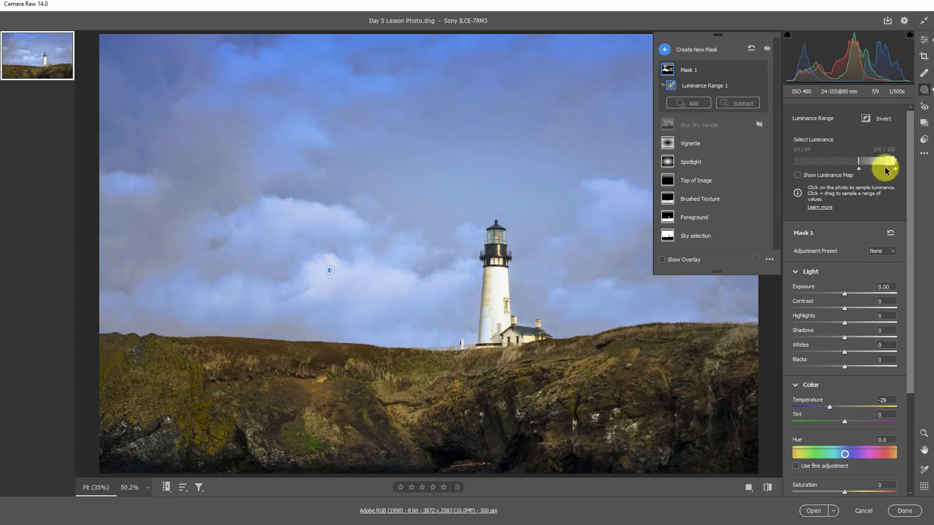
# Step: Preview the luminance range mask's coverage with the luminance map and with the mask overlay
pyautogui.click(825, 176)
pyautogui.click(825, 176)
pyautogui.click(825, 176)
pyautogui.click(825, 176)
pyautogui.click(687, 260)
pyautogui.click(687, 261)
pyautogui.click(686, 261)
pyautogui.click(686, 260)
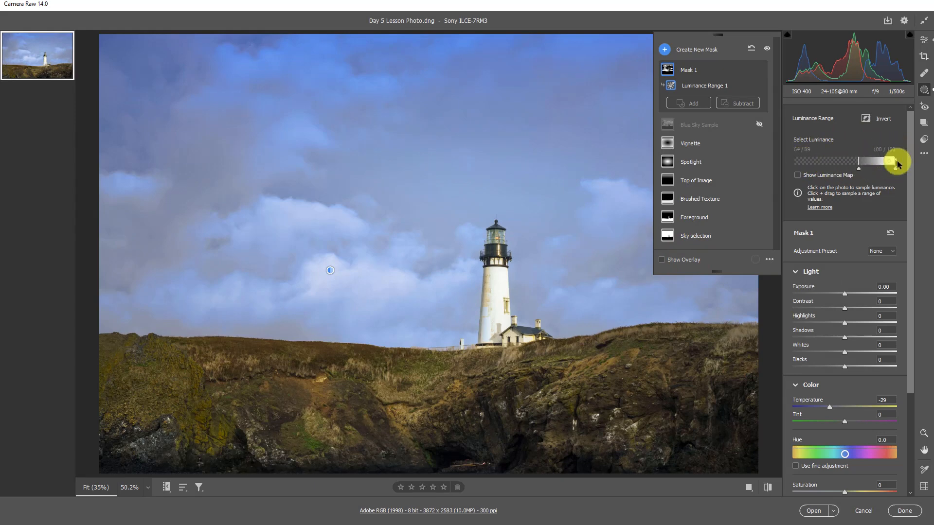
# Step: Try a midtone luminance range of 57 to 68, widen its dark falloff to 1, and extend the range back to the highlights
pyautogui.moveTo(888, 160); pyautogui.dragTo(855, 163)
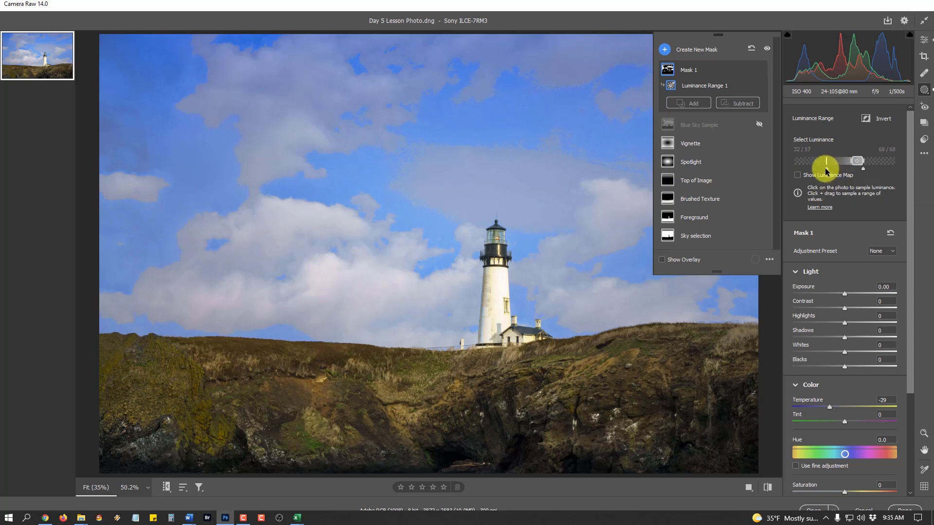
pyautogui.moveTo(826, 167); pyautogui.dragTo(795, 170)
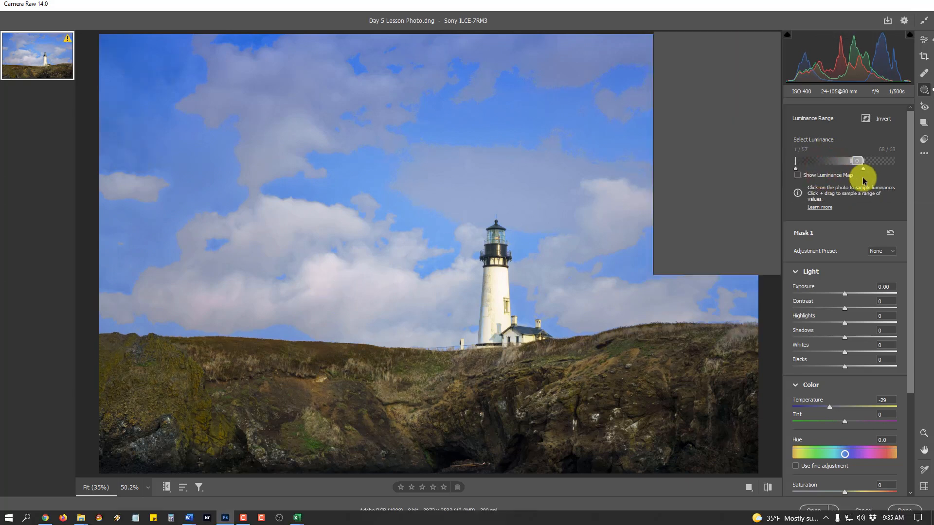
pyautogui.moveTo(854, 162); pyautogui.dragTo(919, 167)
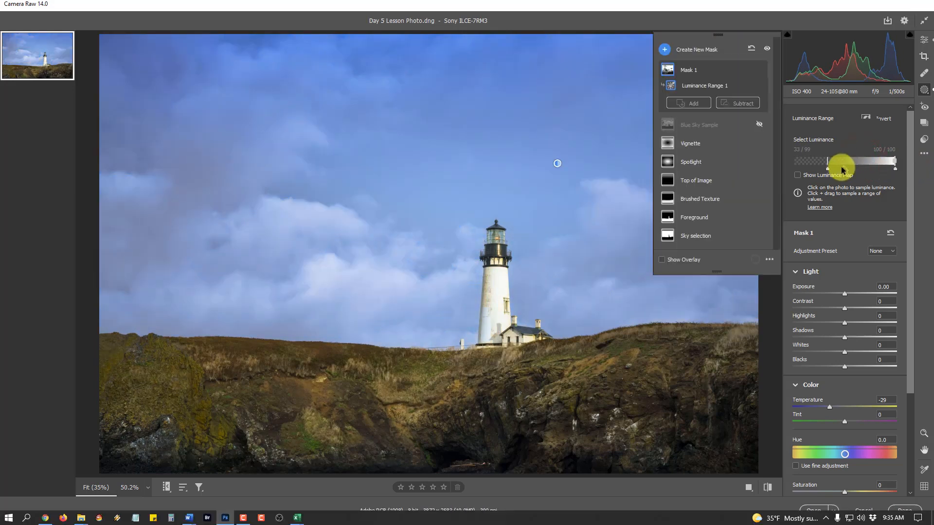
# Step: With the luminance map shown, try dark falloff limits of 50 and 2, and a full 0 to 100 range
pyautogui.click(798, 175)
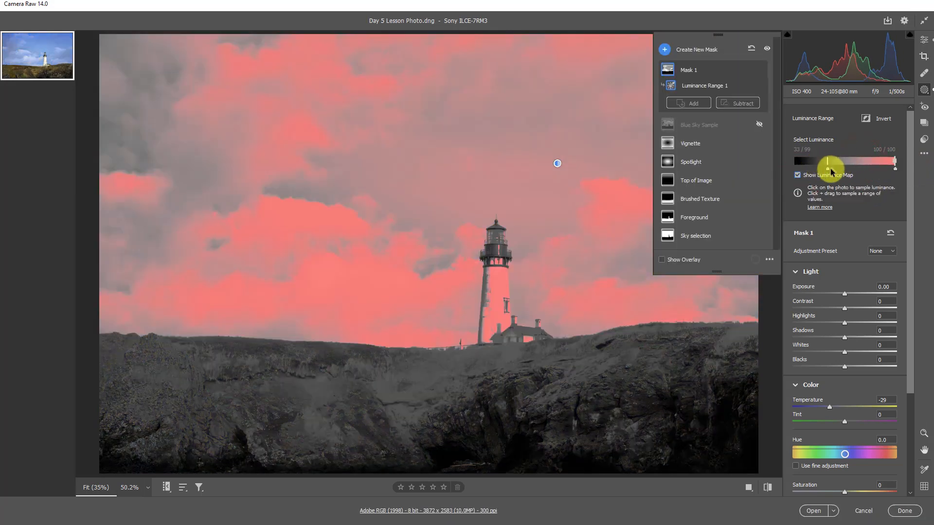
pyautogui.moveTo(828, 168)
pyautogui.mouseDown()
pyautogui.moveTo(864, 171)
pyautogui.moveTo(829, 177)
pyautogui.moveTo(854, 177)
pyautogui.moveTo(845, 171)
pyautogui.mouseUp()
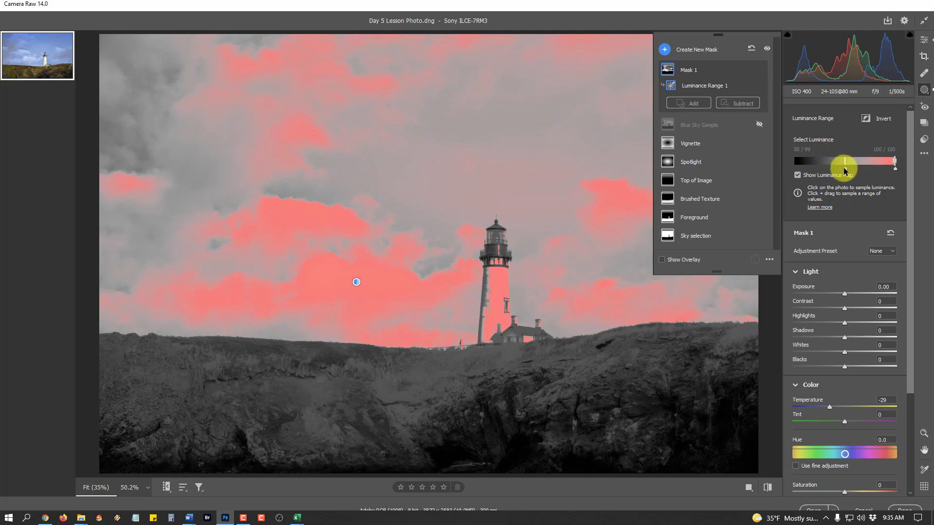
pyautogui.moveTo(846, 171); pyautogui.dragTo(795, 161)
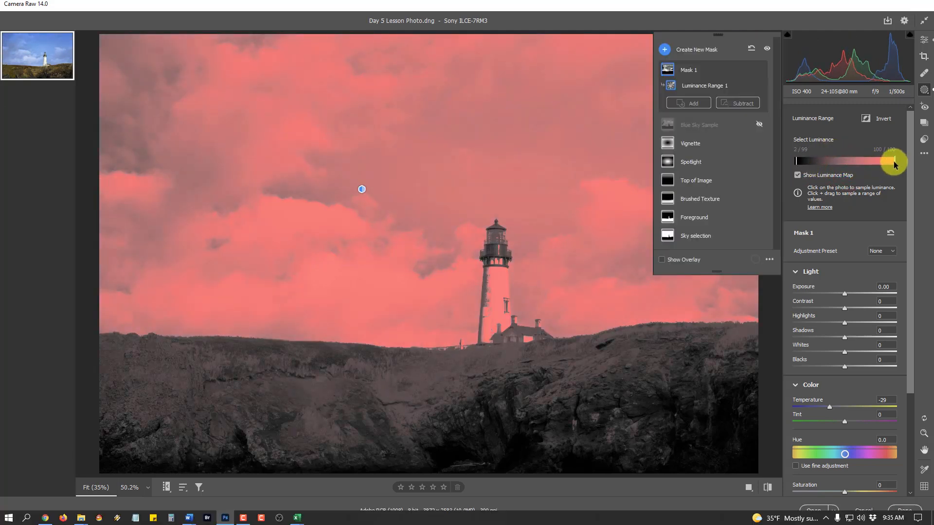
pyautogui.moveTo(894, 165); pyautogui.dragTo(736, 175)
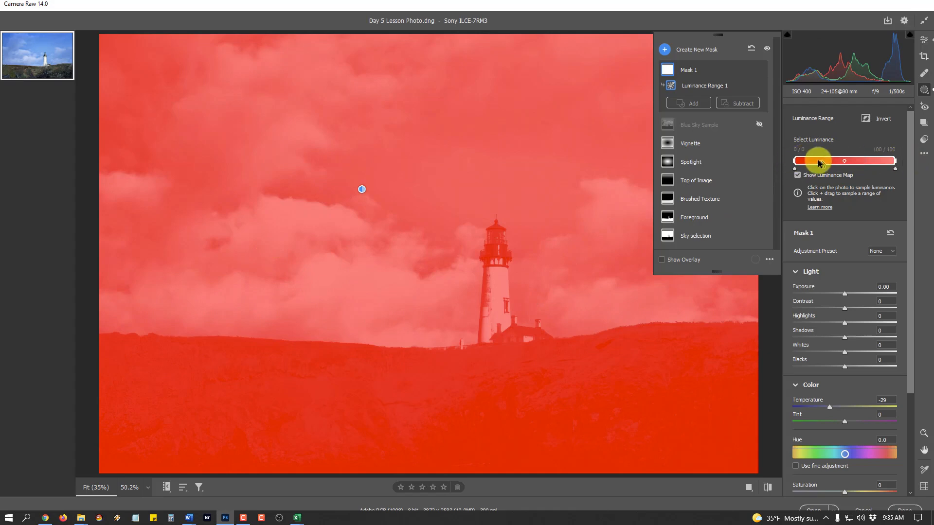
# Step: Set the luminance range to 43/94 through 100/100 and hide the luminance map
pyautogui.click(797, 162)
pyautogui.moveTo(799, 165); pyautogui.dragTo(836, 173)
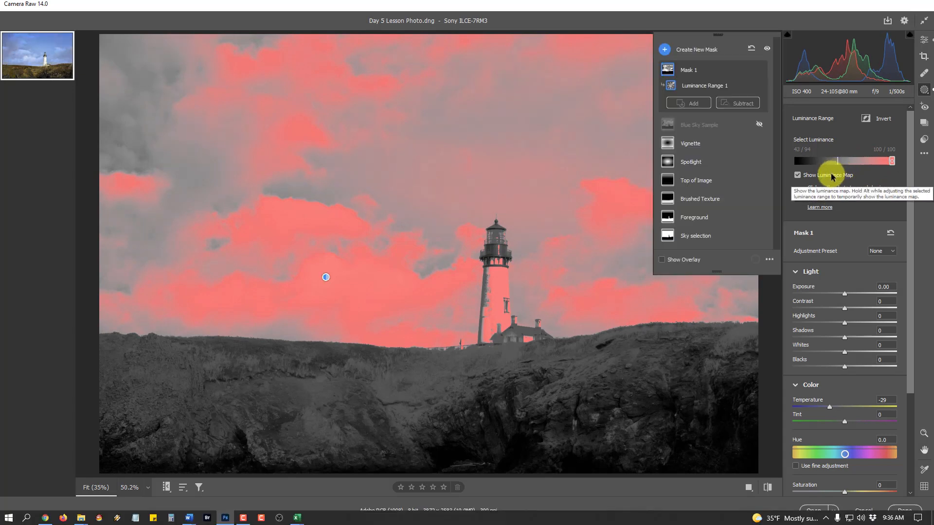
pyautogui.click(829, 175)
# Step: Reset the luminance range mask's adjustments and set Exposure to +0.15
pyautogui.click(891, 233)
pyautogui.moveTo(844, 293); pyautogui.dragTo(848, 295)
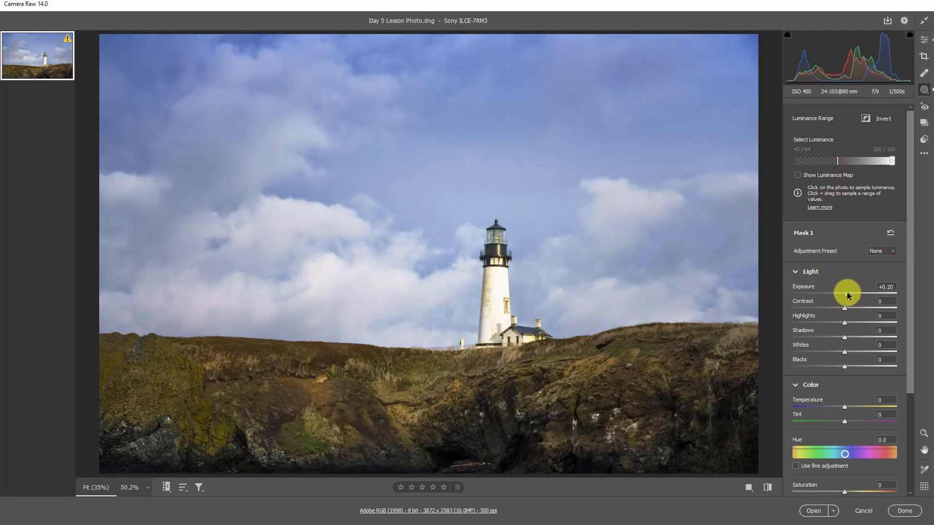
pyautogui.moveTo(847, 295); pyautogui.dragTo(847, 295)
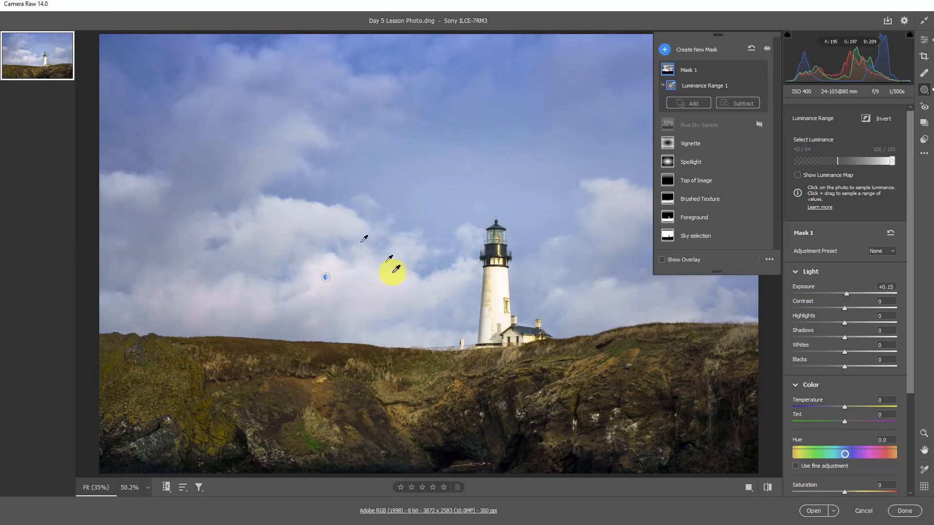
# Step: Set the luminance range mask's Contrast to +20, Highlights to -25 and Shadows to +1, and rename the mask Cloud Luminance
pyautogui.moveTo(844, 323); pyautogui.dragTo(856, 303)
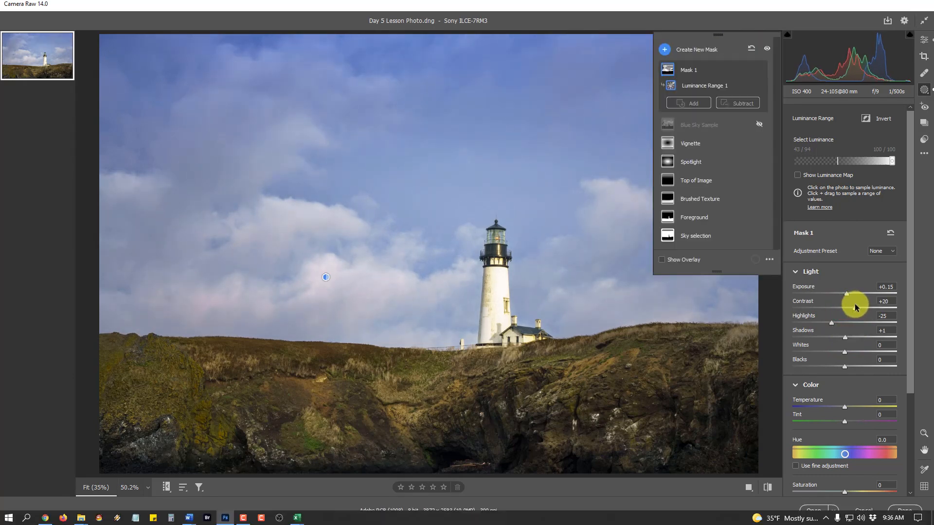
pyautogui.doubleClick(688, 69)
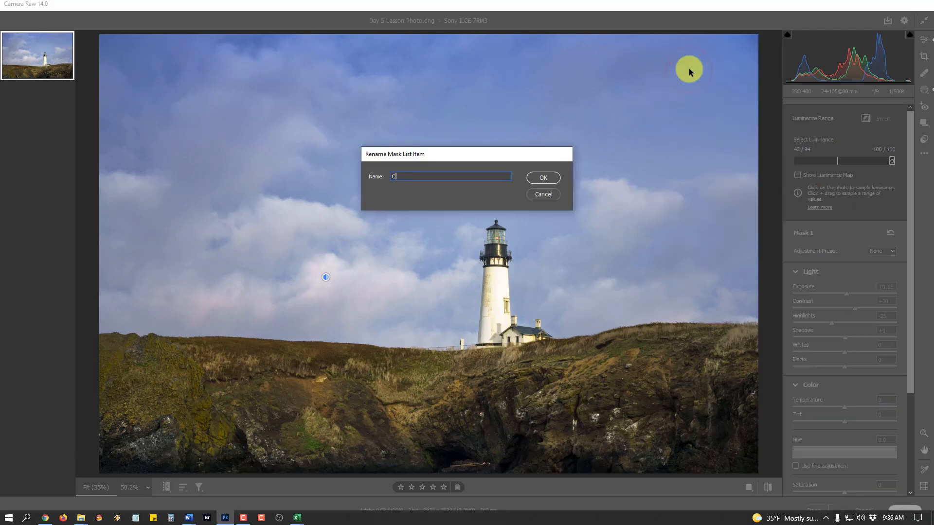
pyautogui.write('Cloud Luminance')
pyautogui.press('Return')
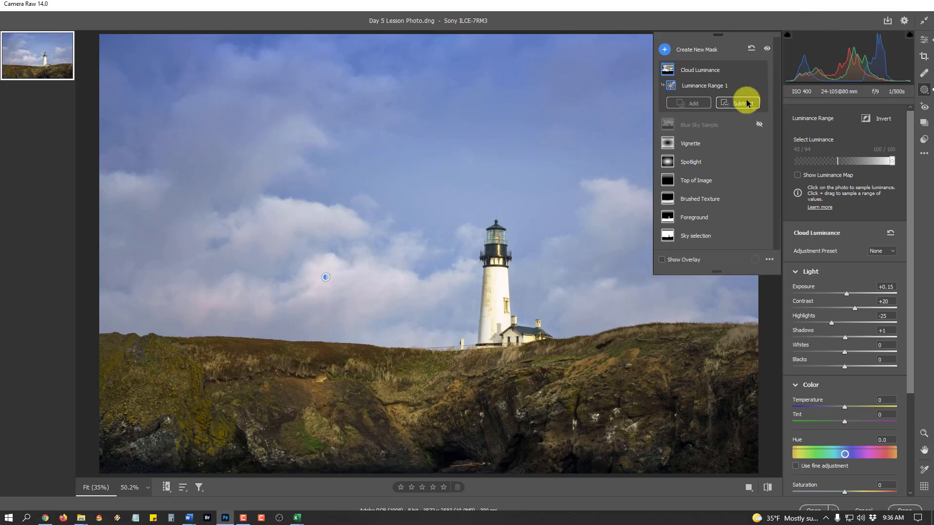
# Step: Turn the Blue Sky Sample mask back on and subtract a luminance range sampled from the clouds, set to 40/94 through 100/100
pyautogui.click(758, 125)
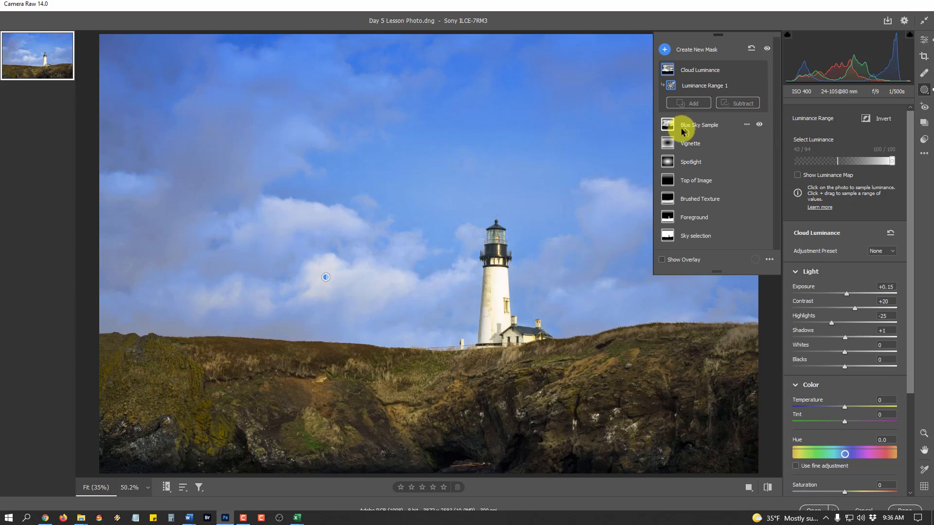
pyautogui.moveTo(670, 123)
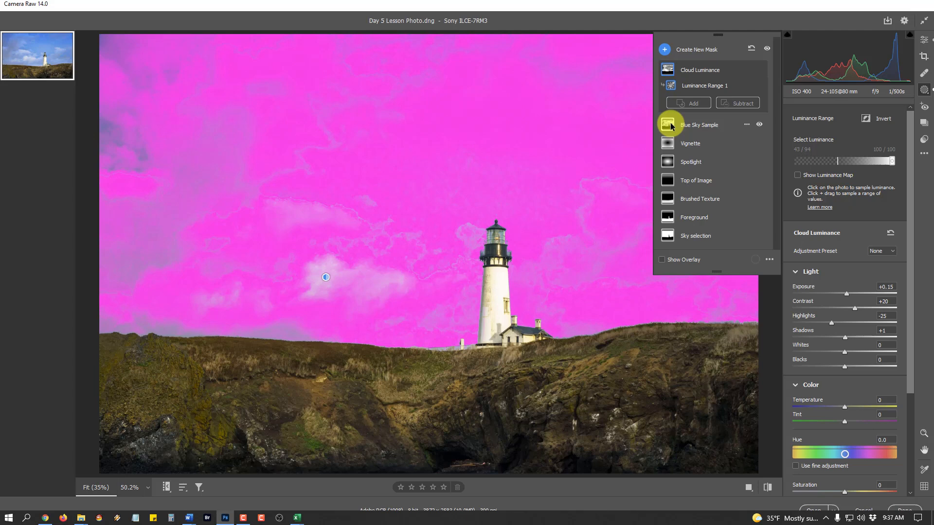
pyautogui.click(703, 124)
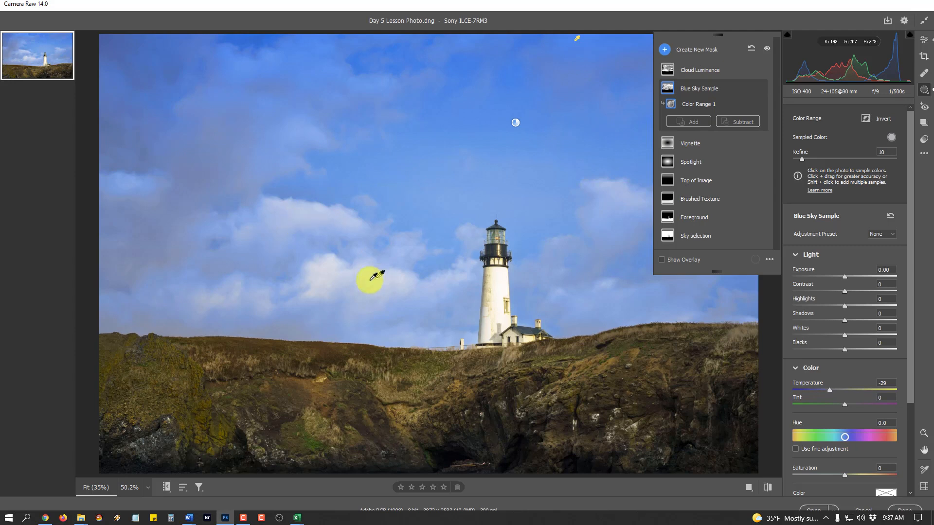
pyautogui.click(730, 120)
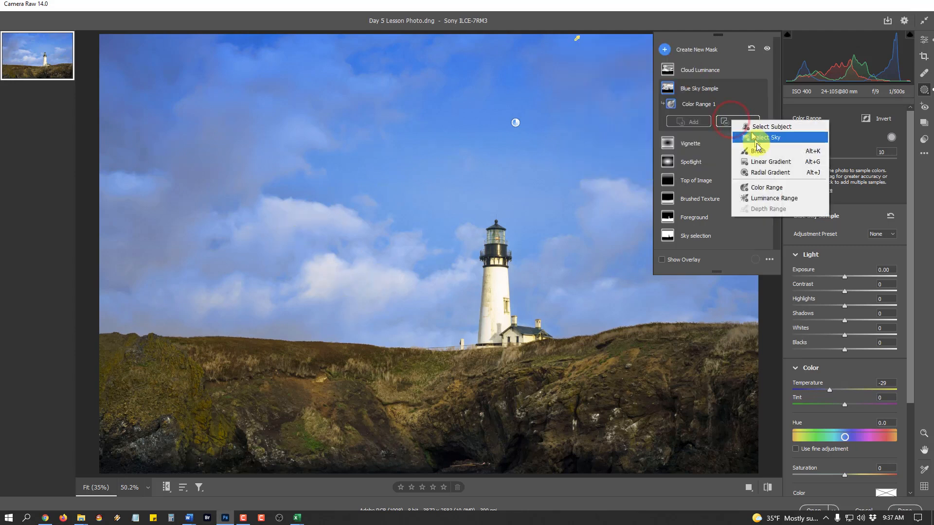
pyautogui.click(761, 201)
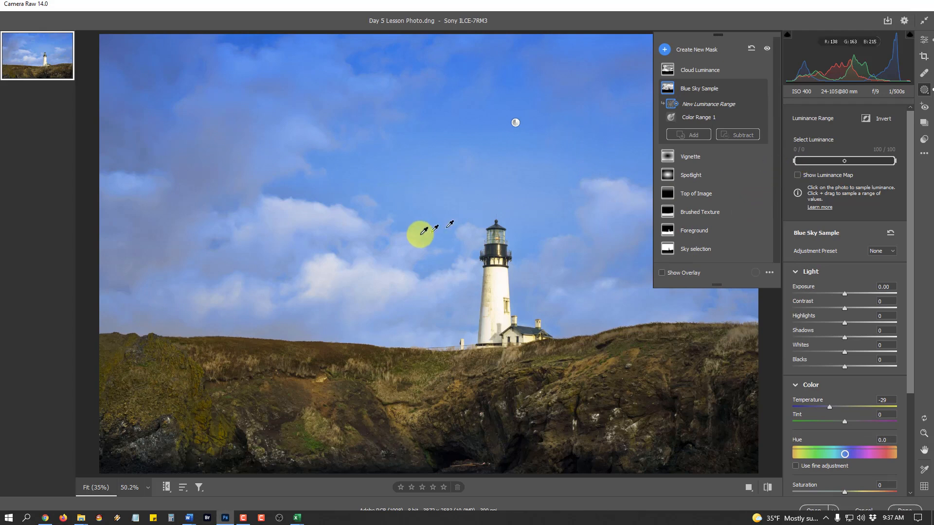
pyautogui.moveTo(326, 269); pyautogui.dragTo(387, 287)
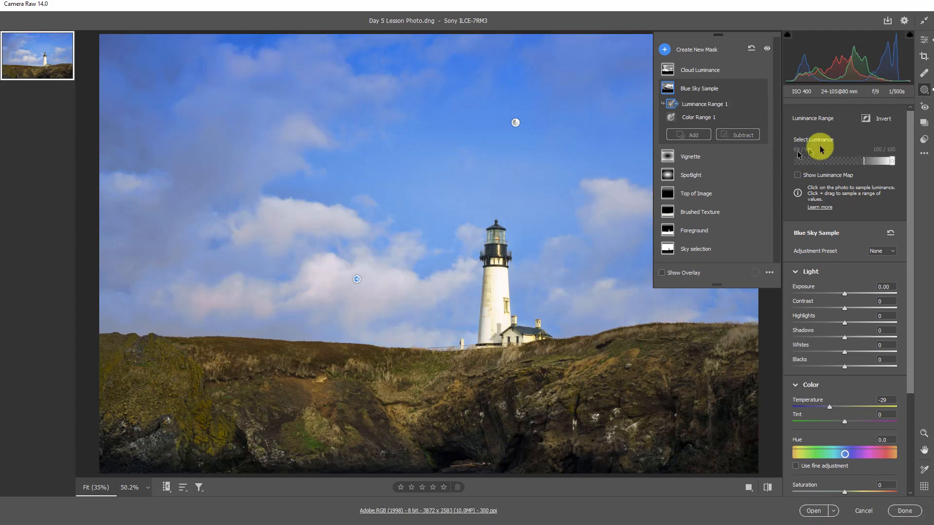
pyautogui.moveTo(864, 169); pyautogui.dragTo(834, 161)
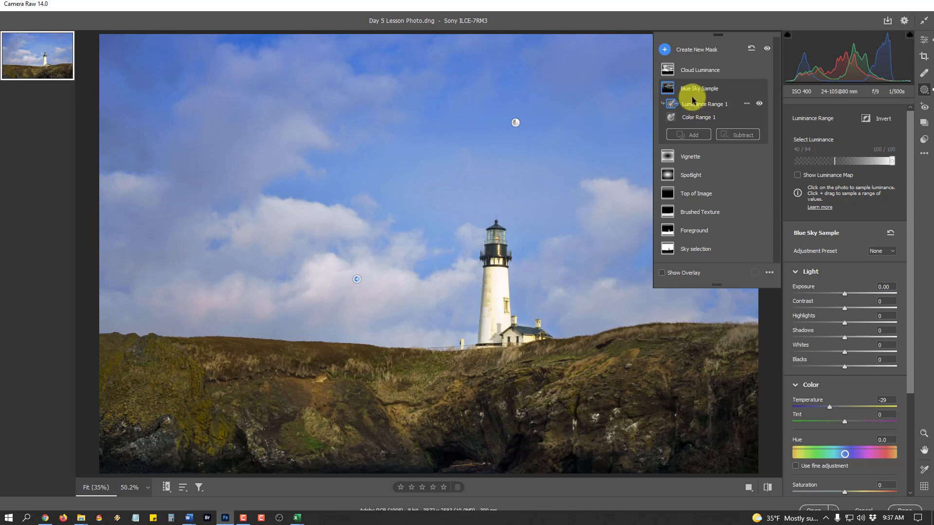
# Step: Compare the photo with the Blue Sky Sample mask, the Cloud Luminance mask and all masks together hidden and shown
pyautogui.moveTo(669, 89)
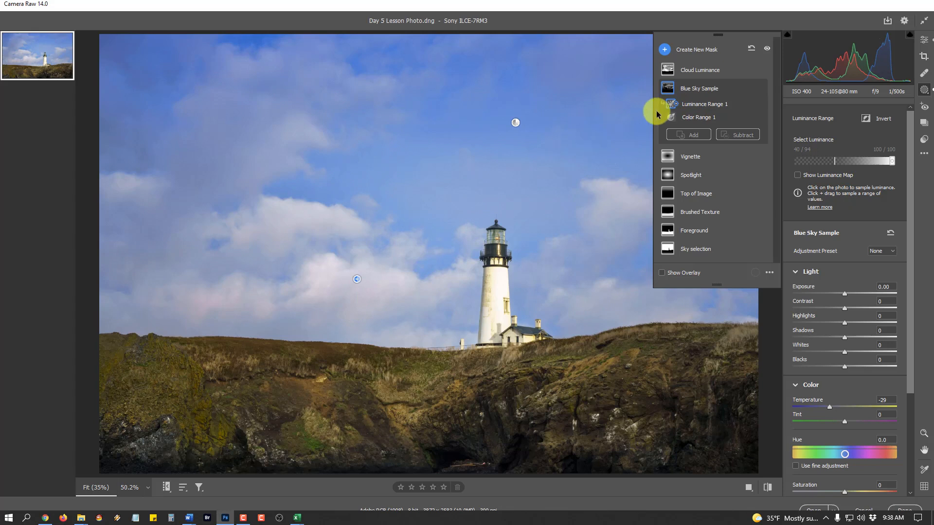
pyautogui.click(760, 88)
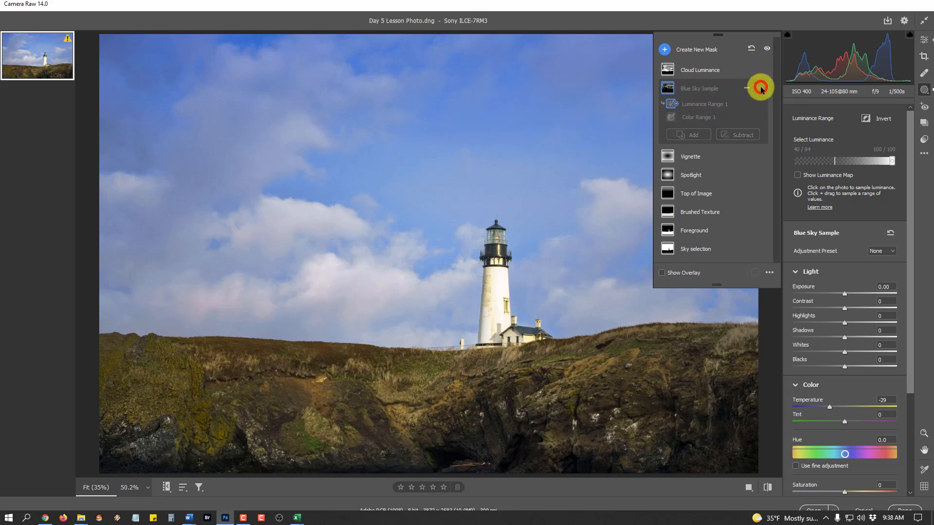
pyautogui.click(760, 88)
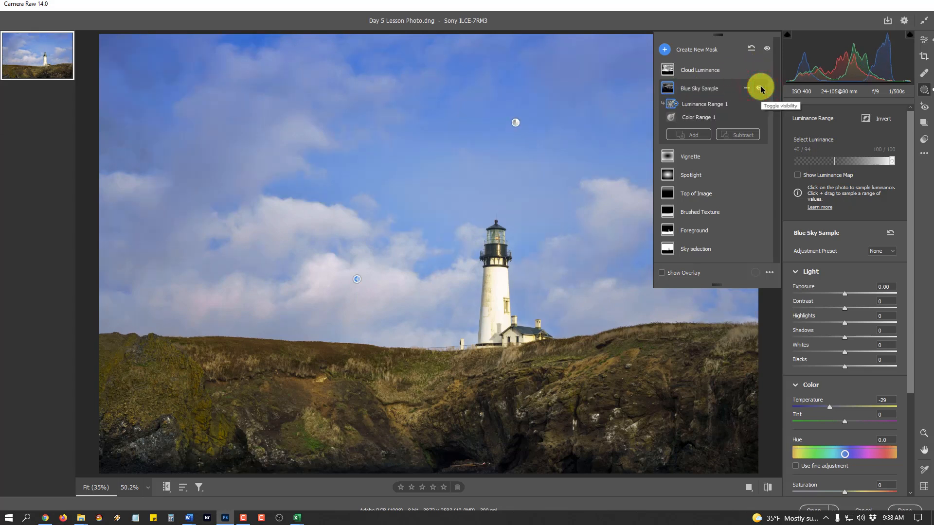
pyautogui.click(761, 70)
pyautogui.click(761, 70)
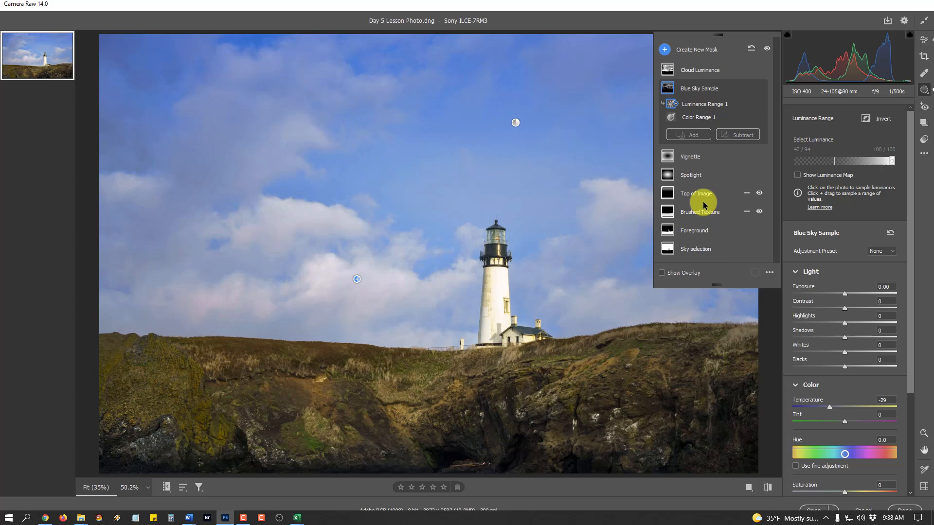
pyautogui.click(767, 48)
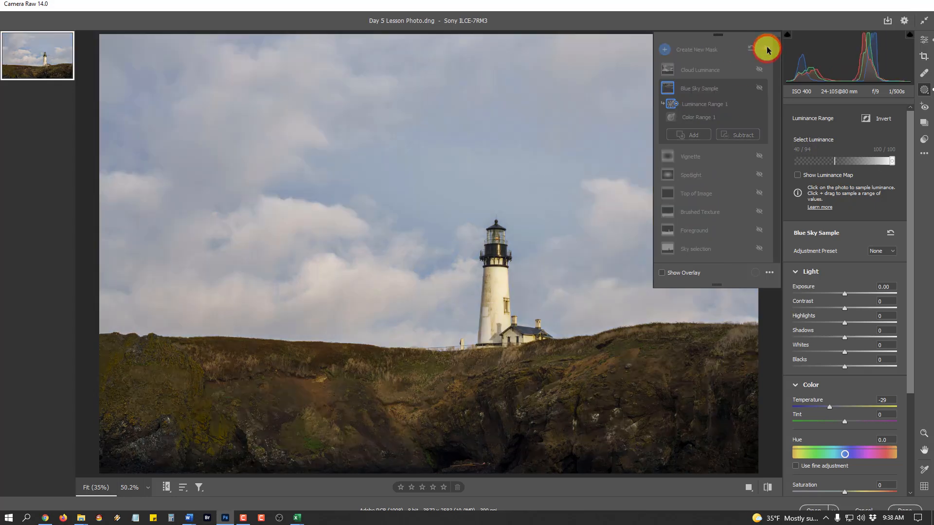
pyautogui.click(767, 49)
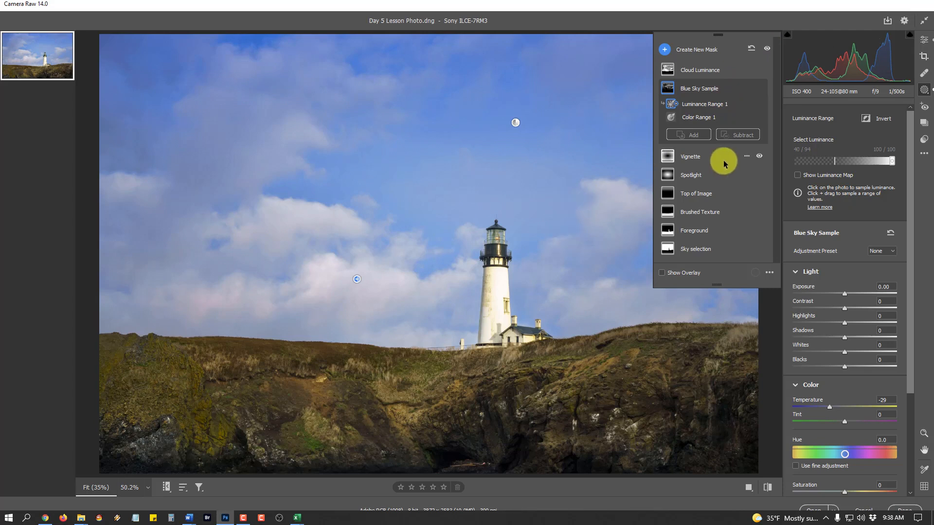
pyautogui.click(740, 23)
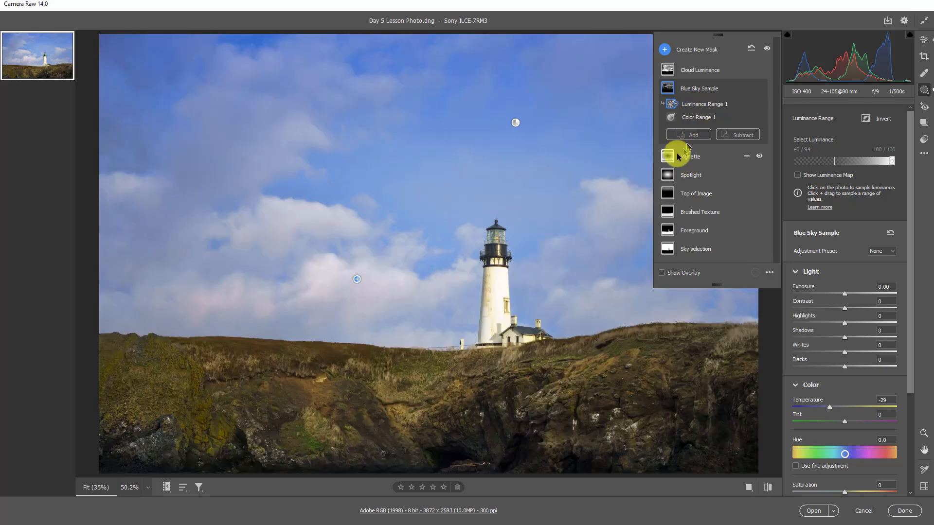
# Step: Subtract a luminance range of 63/99 through 100/100 from the Vignette mask and lower its Exposure to -0.55
pyautogui.moveTo(666, 161)
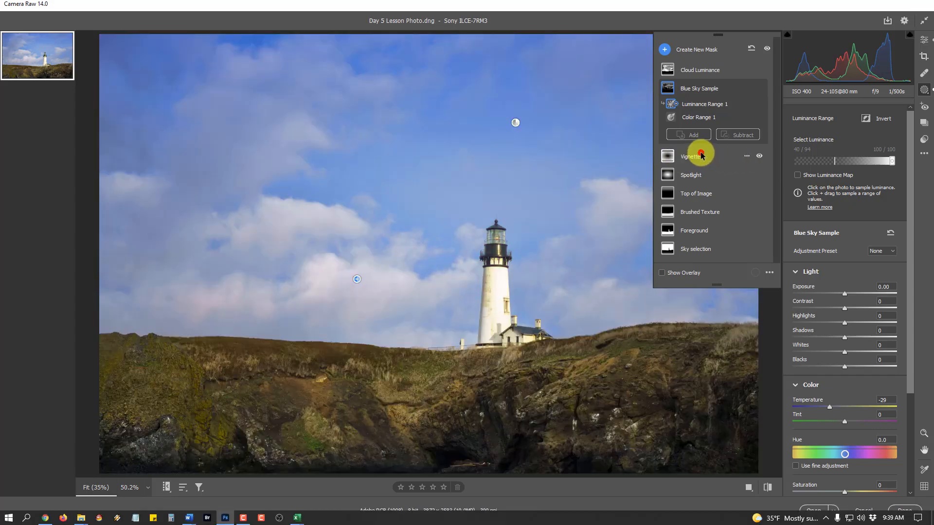
pyautogui.click(700, 153)
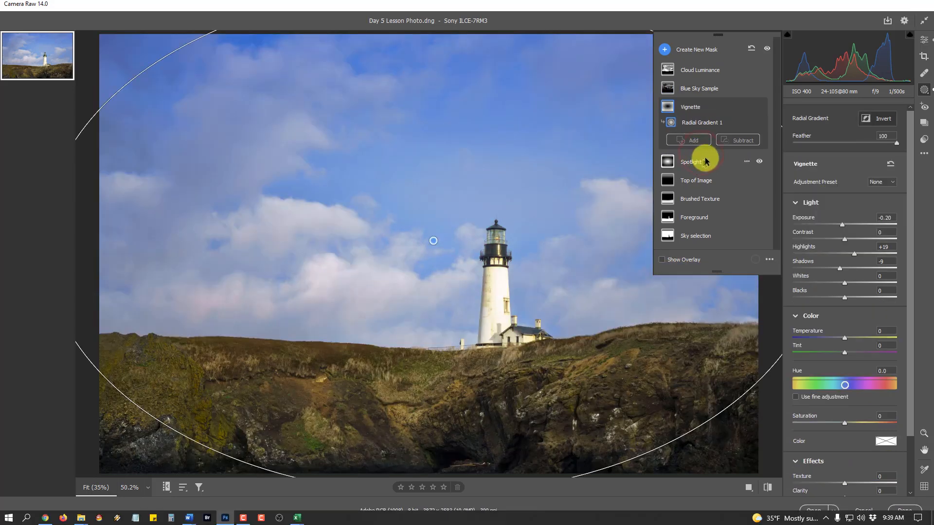
pyautogui.click(732, 141)
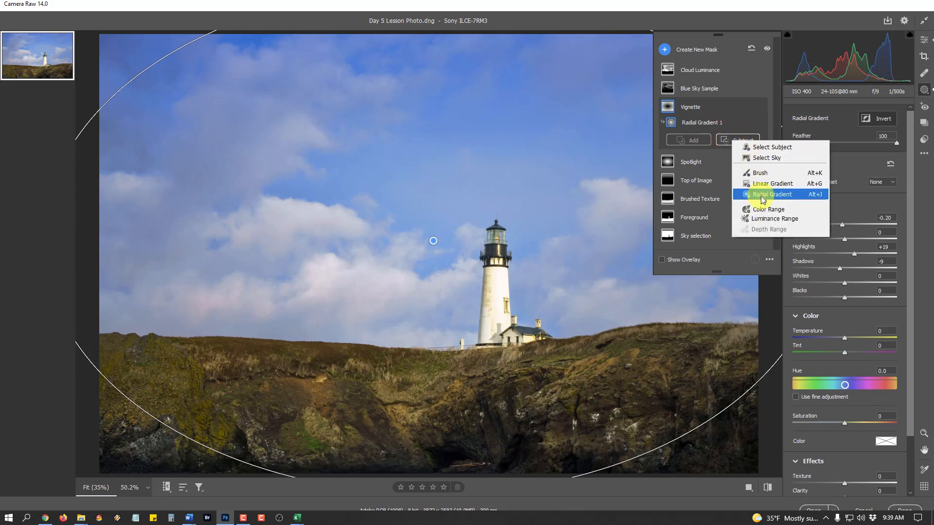
pyautogui.click(762, 221)
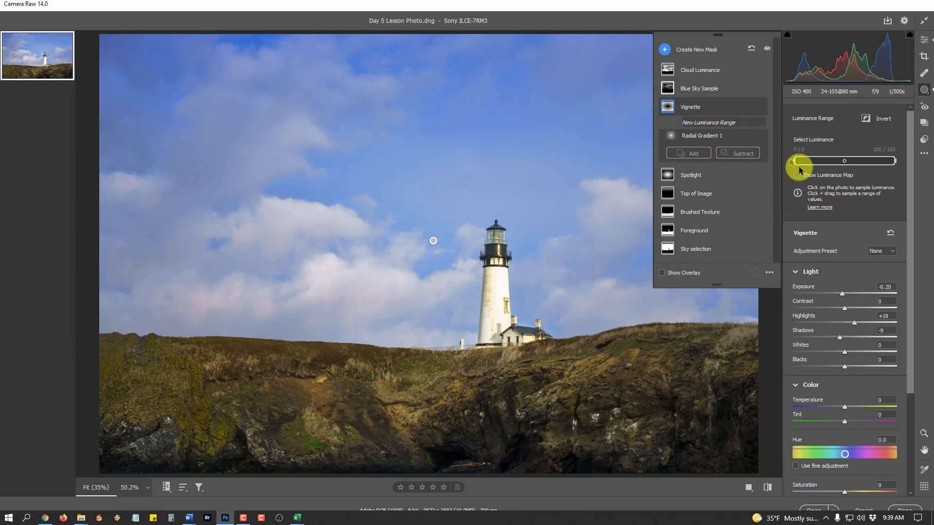
pyautogui.moveTo(796, 161); pyautogui.dragTo(859, 171)
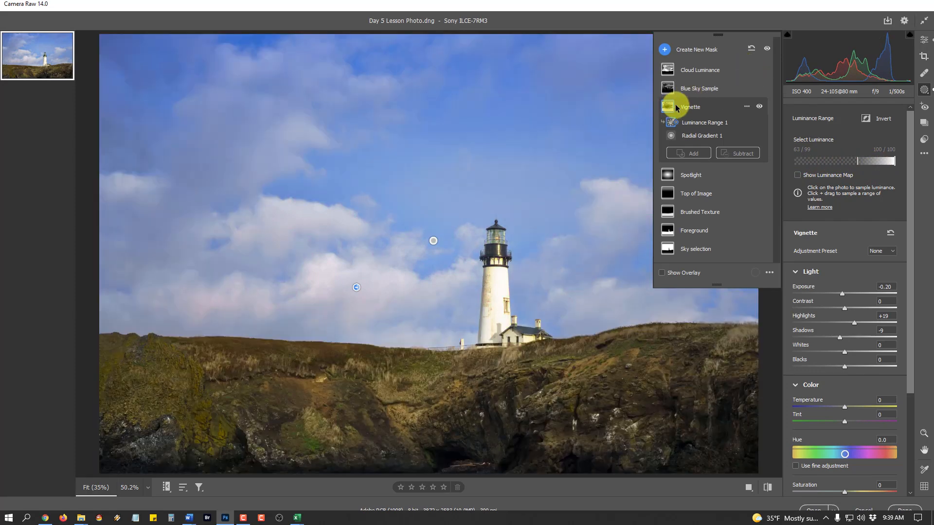
pyautogui.moveTo(671, 111)
pyautogui.moveTo(842, 294)
pyautogui.mouseDown()
pyautogui.moveTo(785, 294)
pyautogui.moveTo(836, 302)
pyautogui.moveTo(830, 294)
pyautogui.mouseUp()
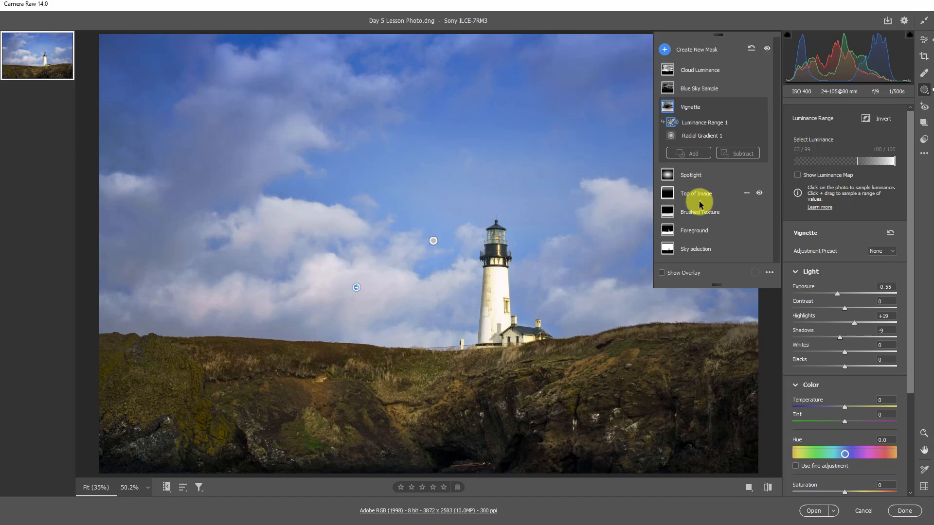
# Step: Subtract a Select Sky component from the Spotlight mask and invert that sky component
pyautogui.moveTo(667, 176)
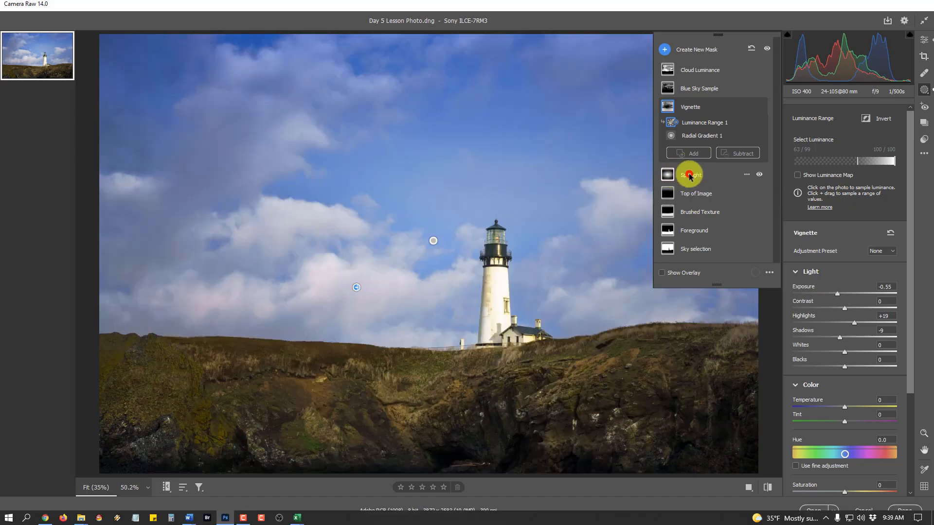
pyautogui.click(667, 176)
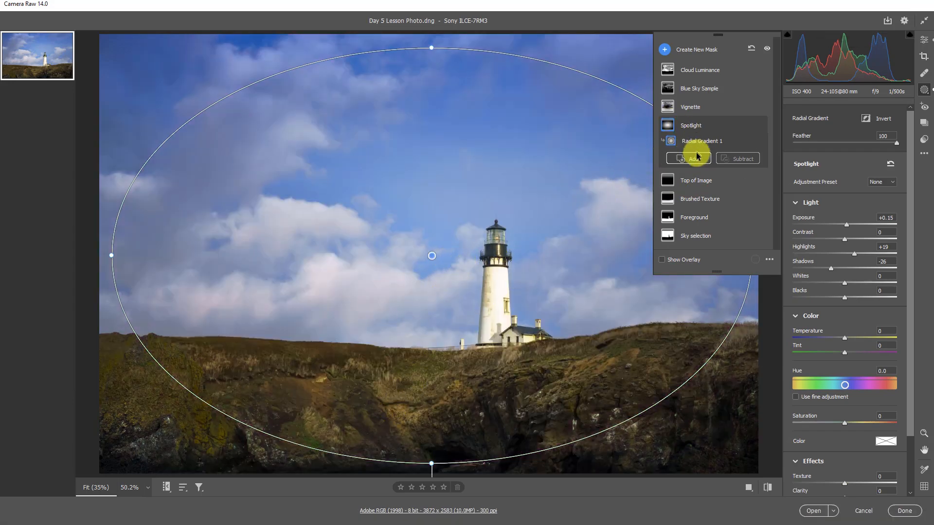
pyautogui.click(727, 160)
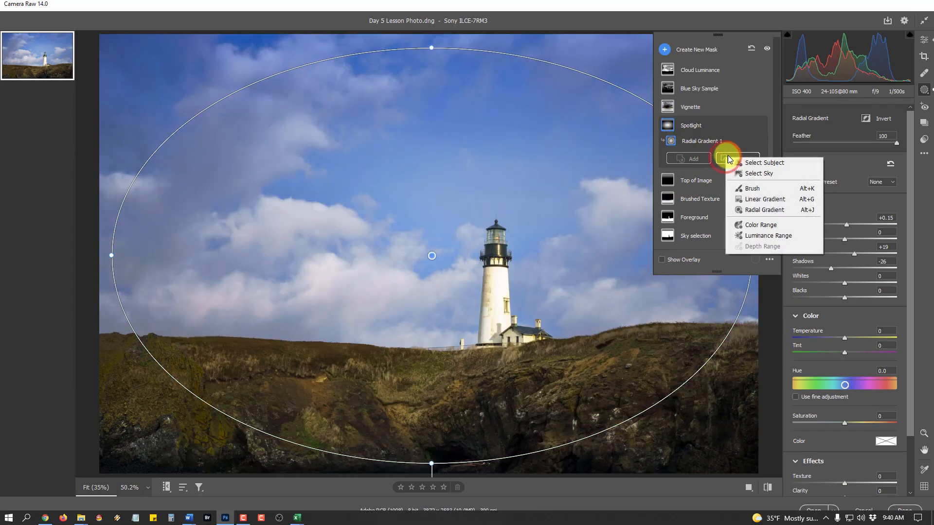
pyautogui.click(751, 175)
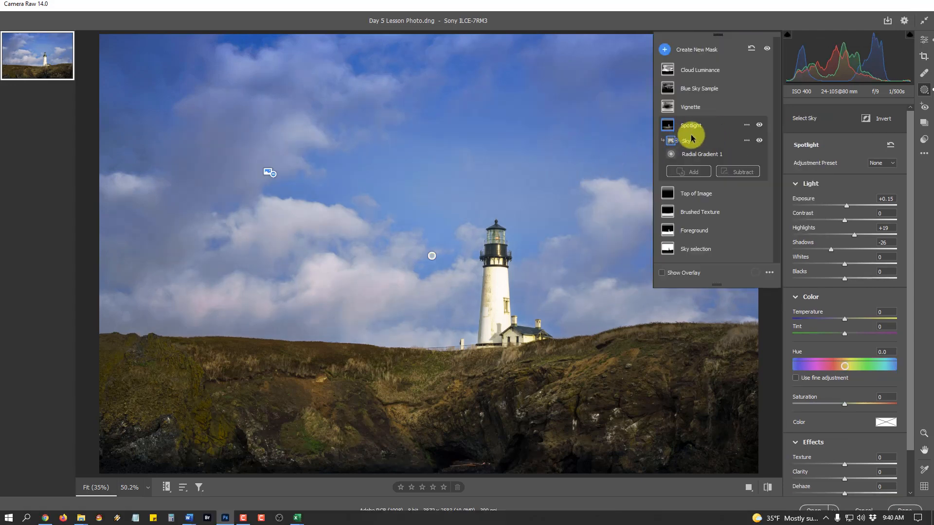
pyautogui.moveTo(668, 129)
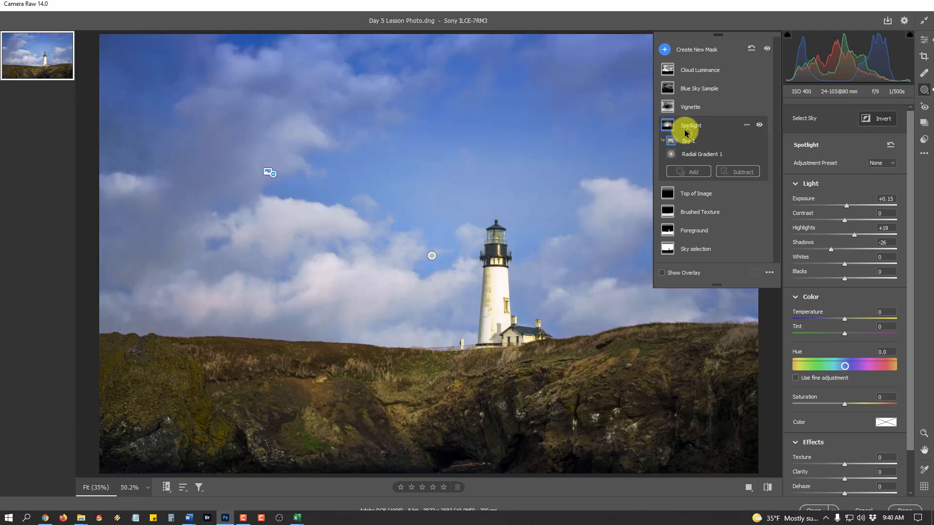
# Step: Reposition the Spotlight mask's radial gradient lower, with its center just beside the lighthouse tower
pyautogui.click(694, 155)
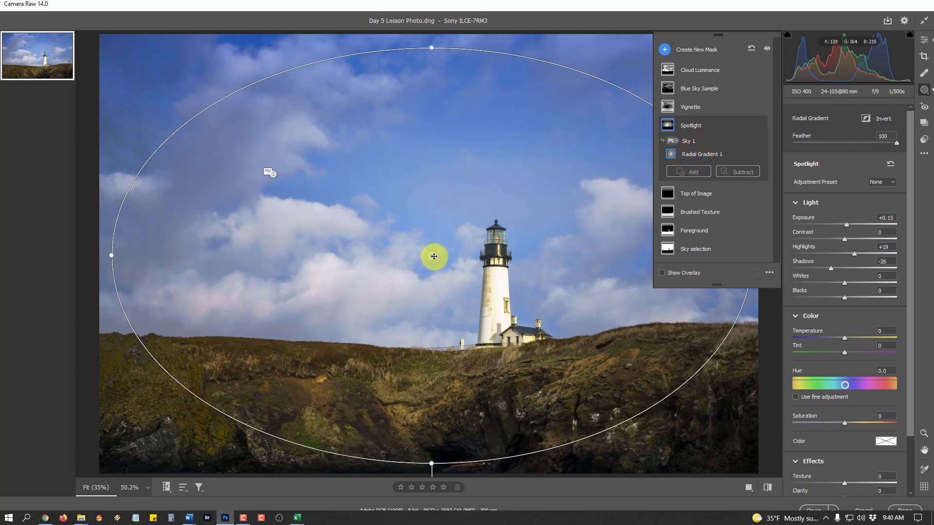
pyautogui.moveTo(454, 307); pyautogui.dragTo(454, 311)
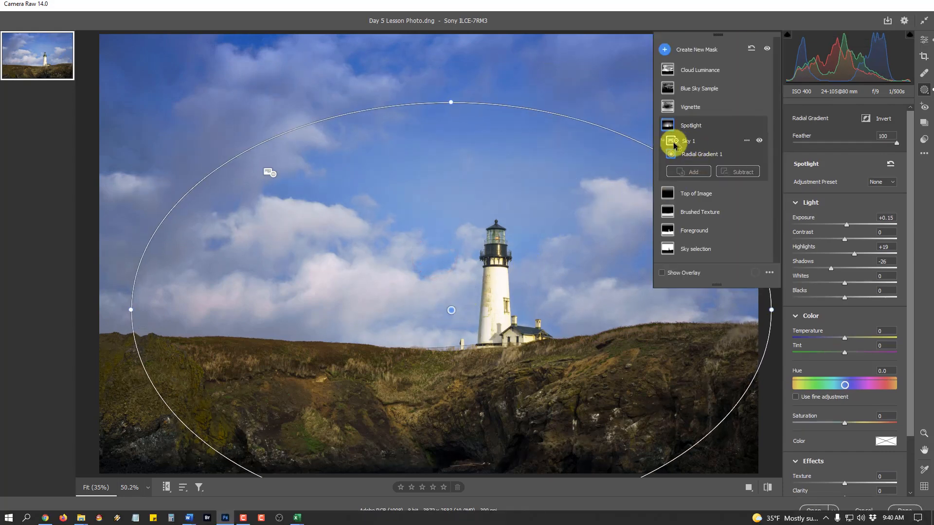
pyautogui.moveTo(451, 309)
pyautogui.mouseDown()
pyautogui.moveTo(451, 202)
pyautogui.moveTo(440, 313)
pyautogui.moveTo(444, 194)
pyautogui.moveTo(447, 306)
pyautogui.mouseUp()
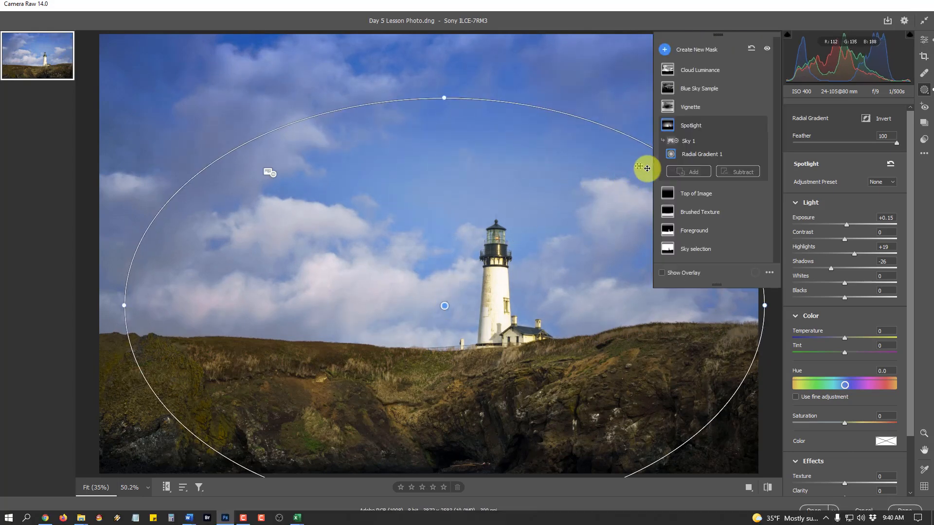
# Step: Check the combined effect of all masks by hiding them and showing them again
pyautogui.click(682, 28)
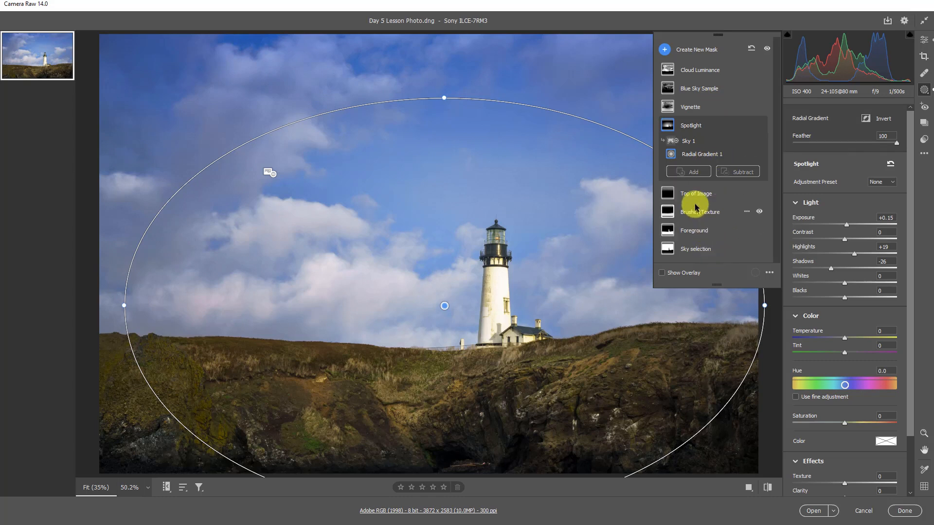
pyautogui.click(767, 48)
pyautogui.click(767, 49)
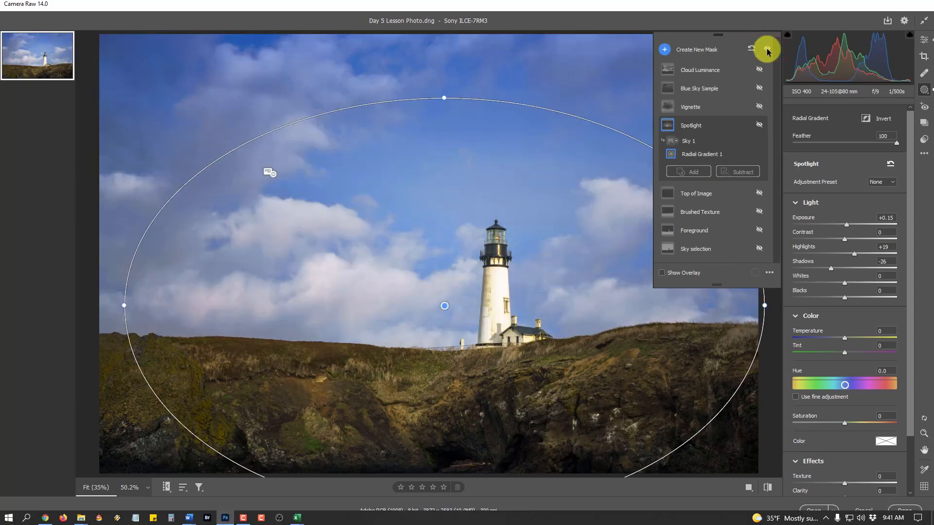
# Step: Return to the global Basic adjustments and set Exposure to -0.05
pyautogui.click(924, 39)
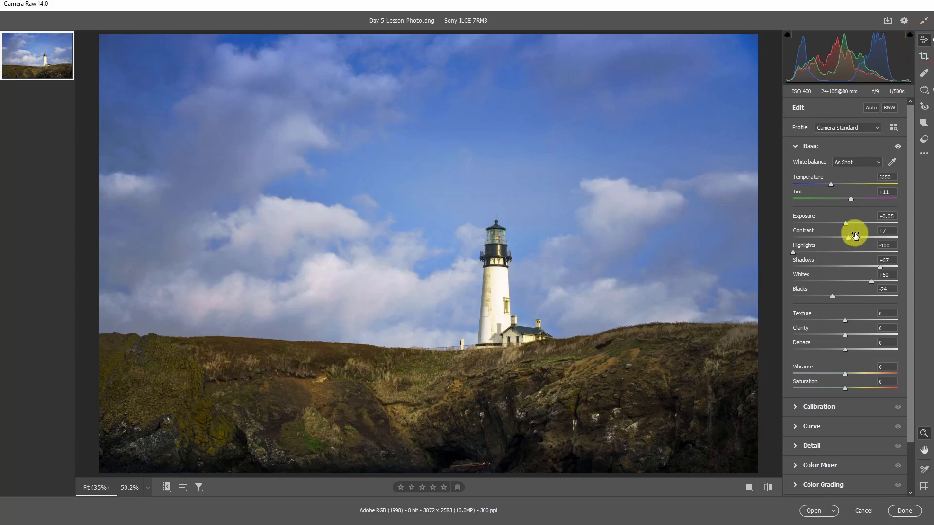
pyautogui.moveTo(844, 225); pyautogui.dragTo(844, 225)
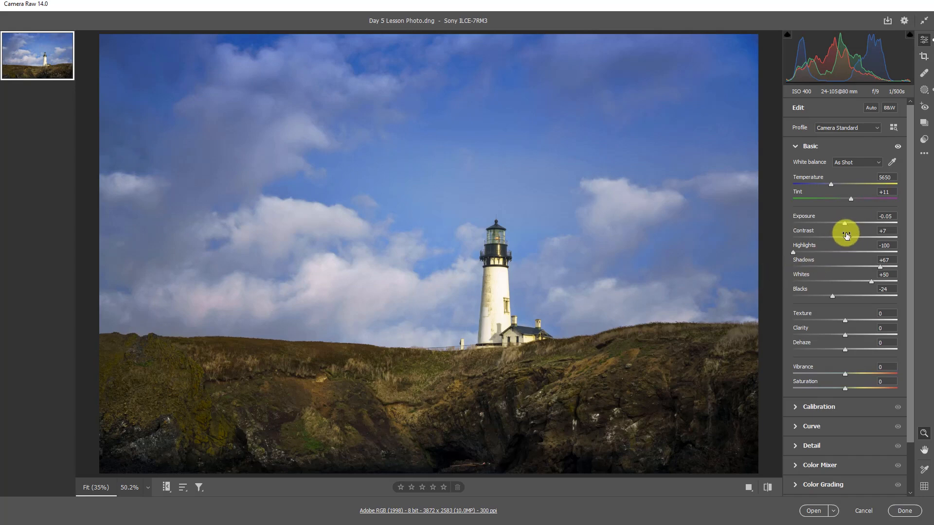
# Step: Set the global Contrast to +5 and Shadows to +90
pyautogui.moveTo(851, 237); pyautogui.dragTo(849, 239)
pyautogui.moveTo(879, 266)
pyautogui.mouseDown()
pyautogui.moveTo(903, 267)
pyautogui.moveTo(892, 266)
pyautogui.mouseUp()
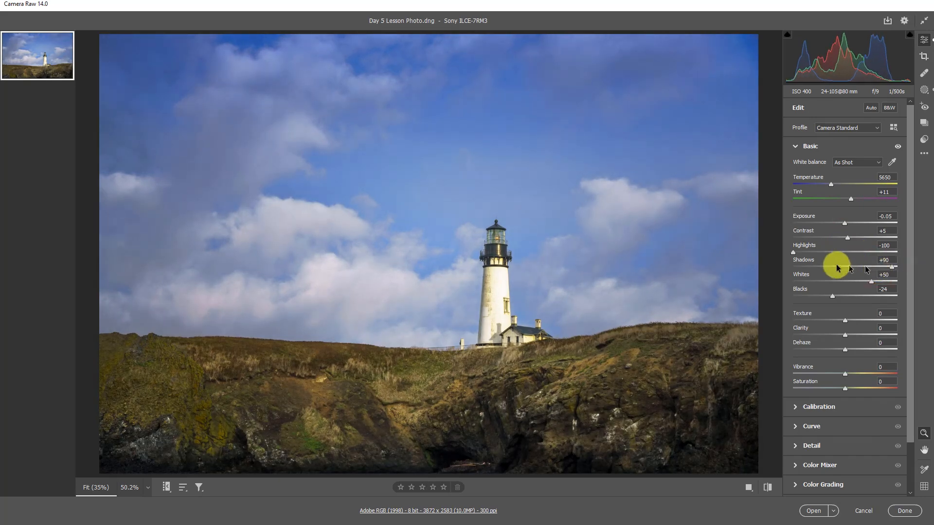
# Step: Switch between the masks and the global adjustments, and set the global Exposure to -0.20
pyautogui.click(924, 91)
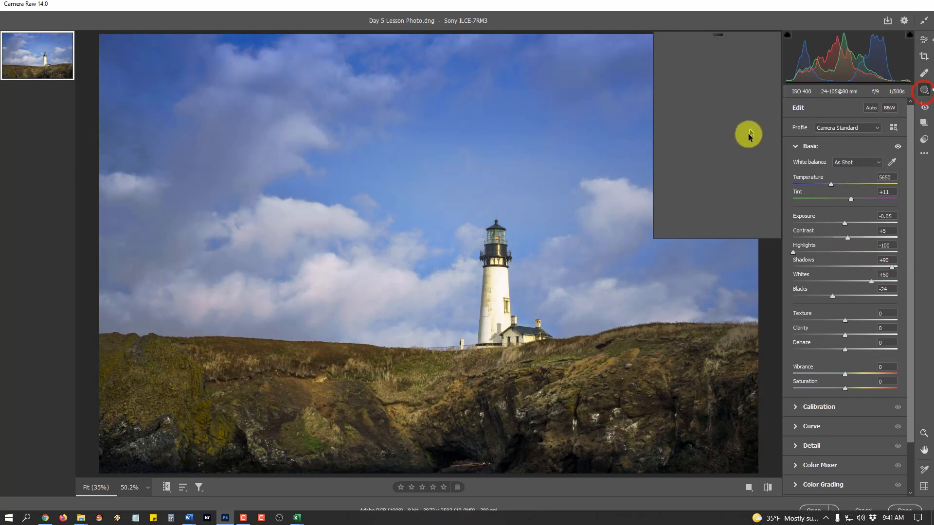
pyautogui.click(925, 42)
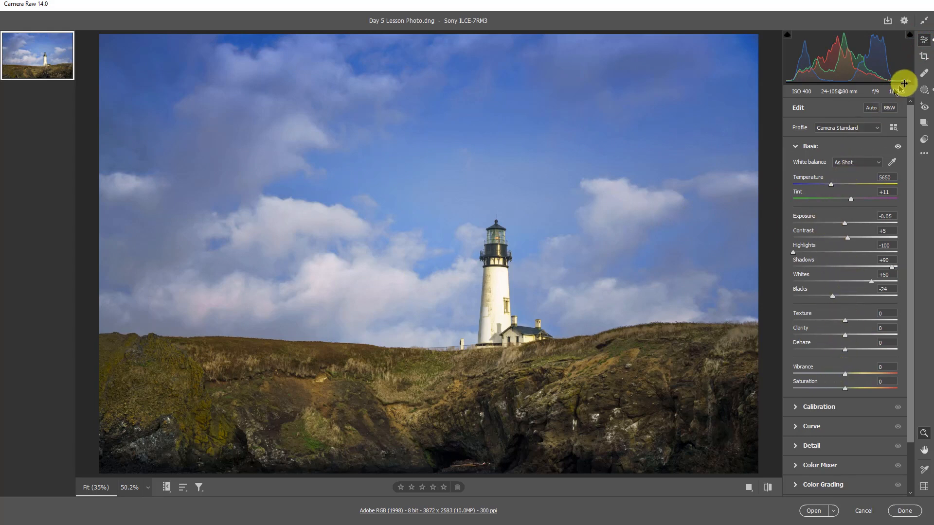
pyautogui.click(922, 91)
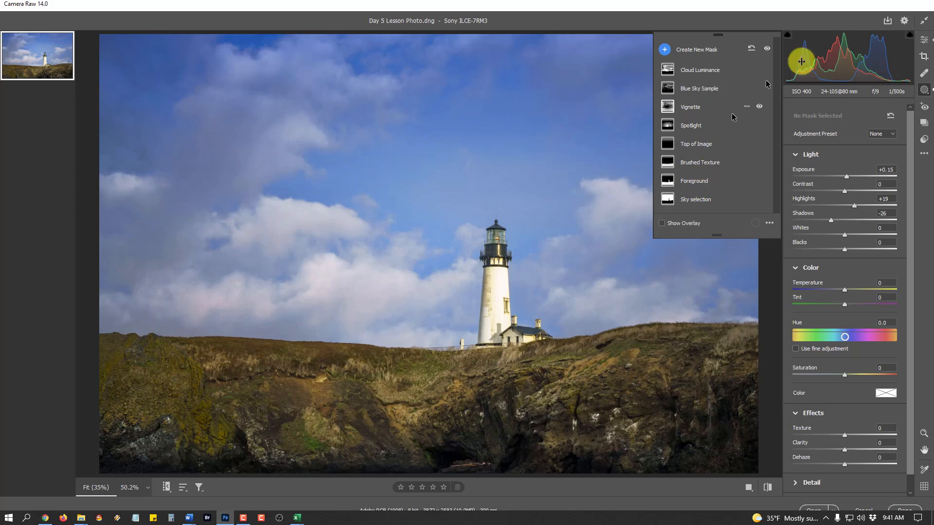
pyautogui.click(924, 42)
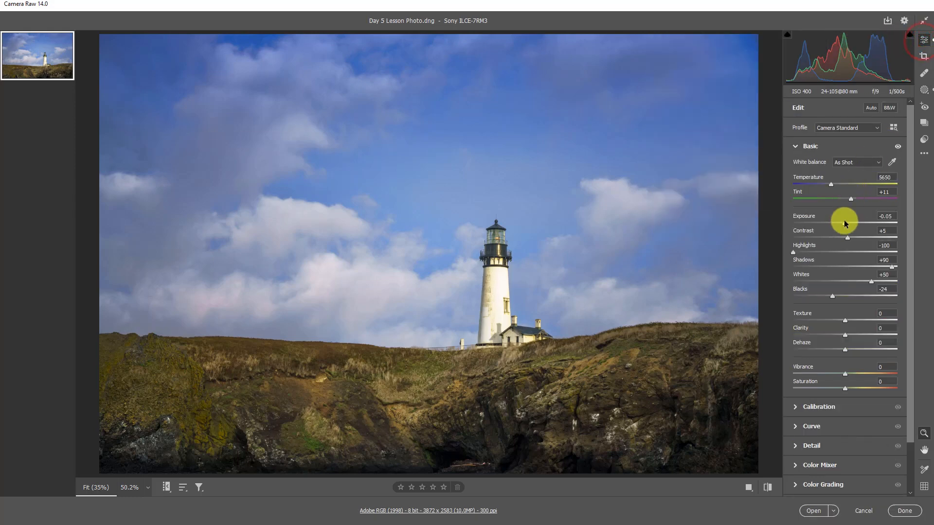
pyautogui.moveTo(844, 225)
pyautogui.mouseDown()
pyautogui.moveTo(831, 225)
pyautogui.moveTo(843, 224)
pyautogui.mouseUp()
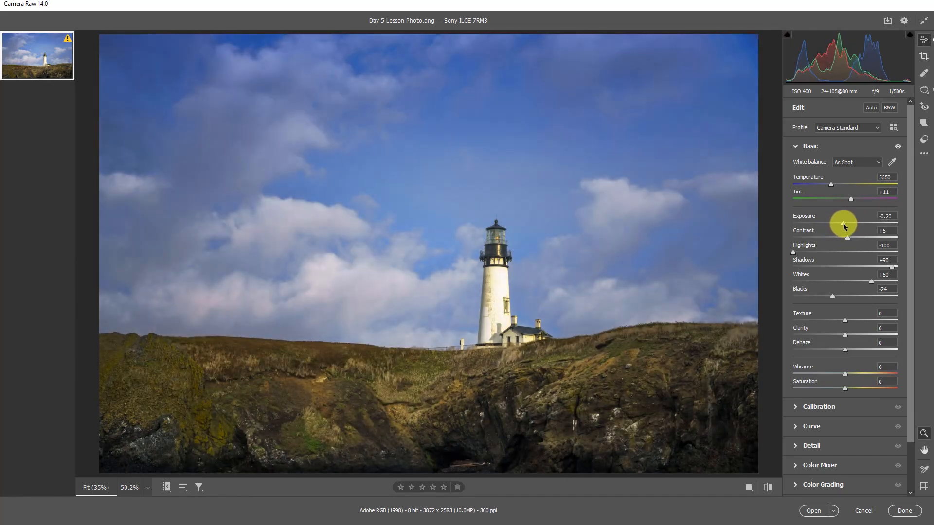
# Step: Reopen the list of masks to review them without selecting one
pyautogui.click(924, 90)
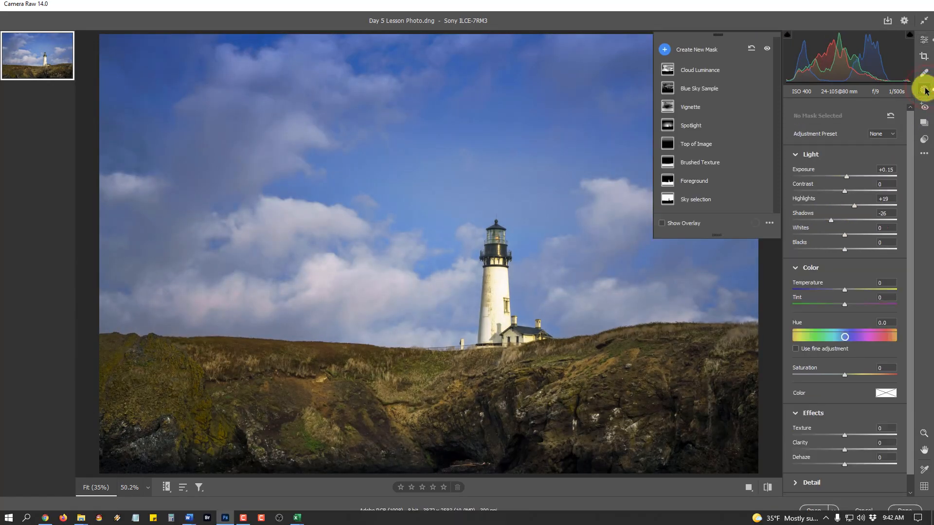
pyautogui.click(724, 222)
pyautogui.click(725, 223)
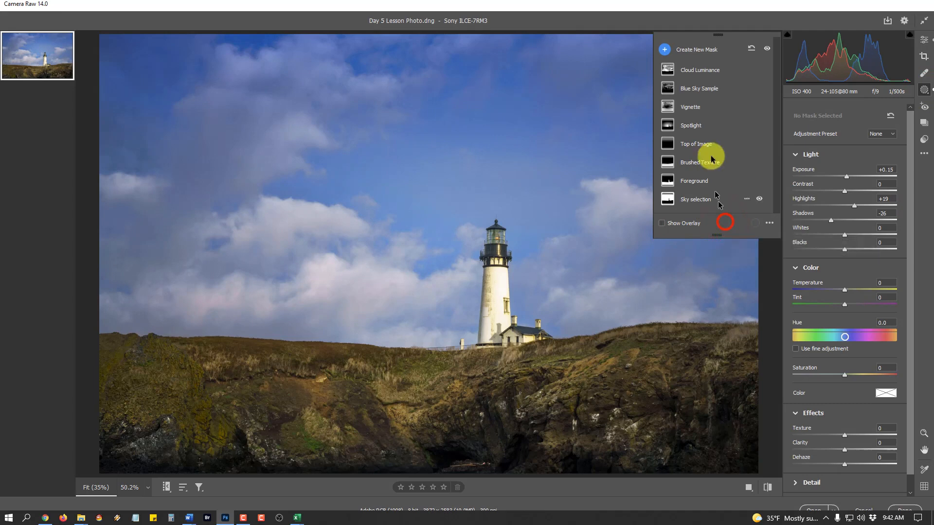